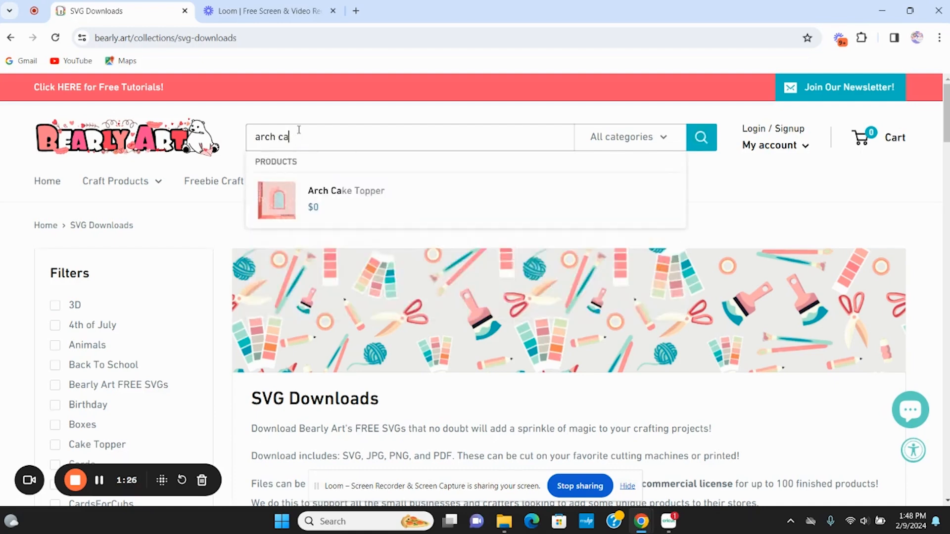
- Add the free Arch Cake Topper and Celestial Objects designs to the cart and view it
{"action": "left_click", "coordinate": [340, 201]}
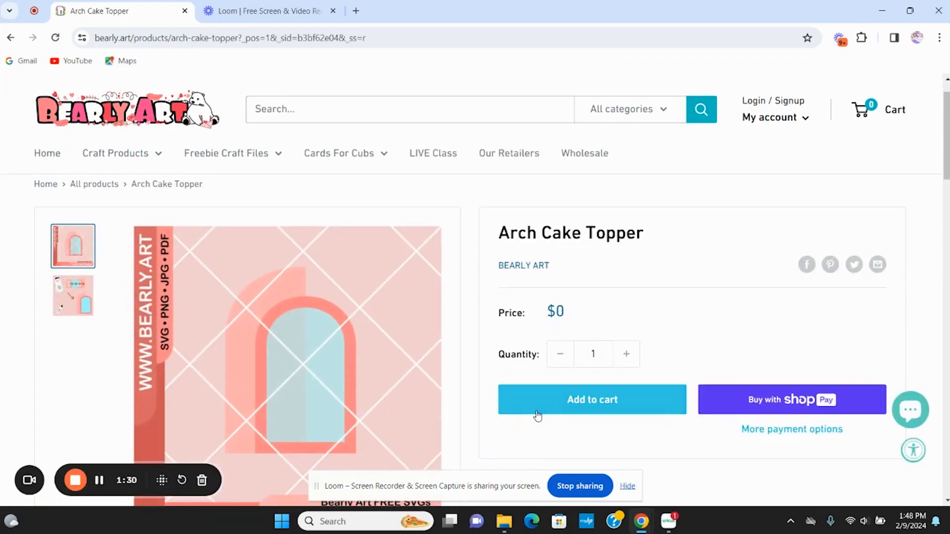
{"action": "left_click", "coordinate": [536, 410]}
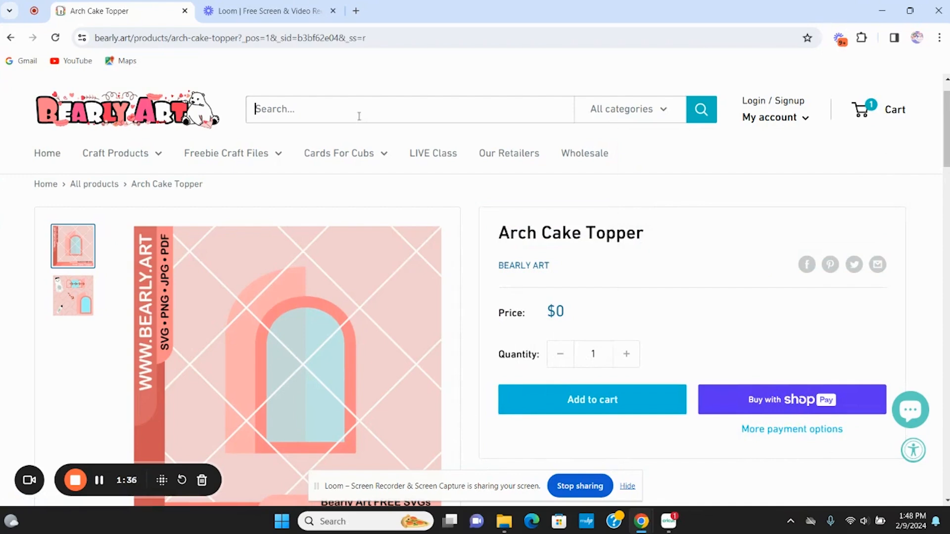
{"action": "type", "text": "celest"}
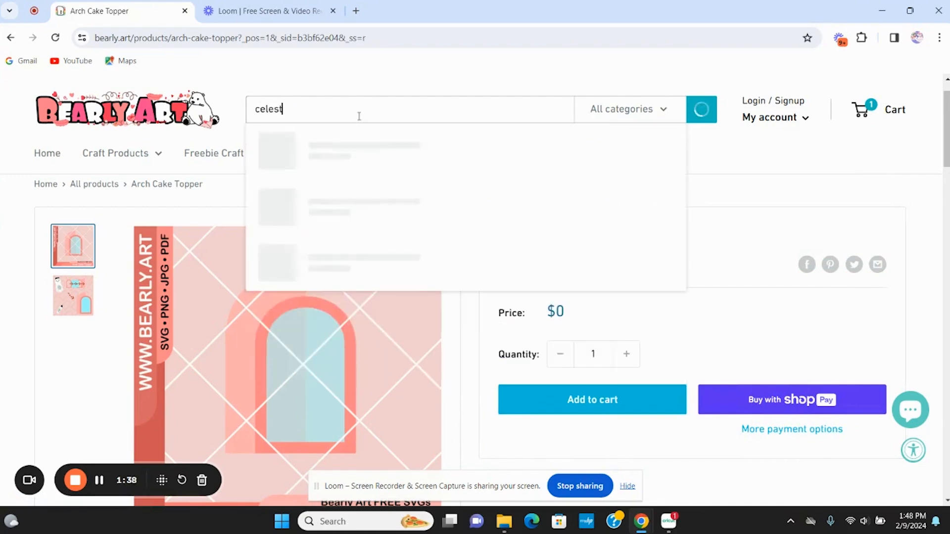
{"action": "type", "text": "ial"}
{"action": "left_click", "coordinate": [358, 184]}
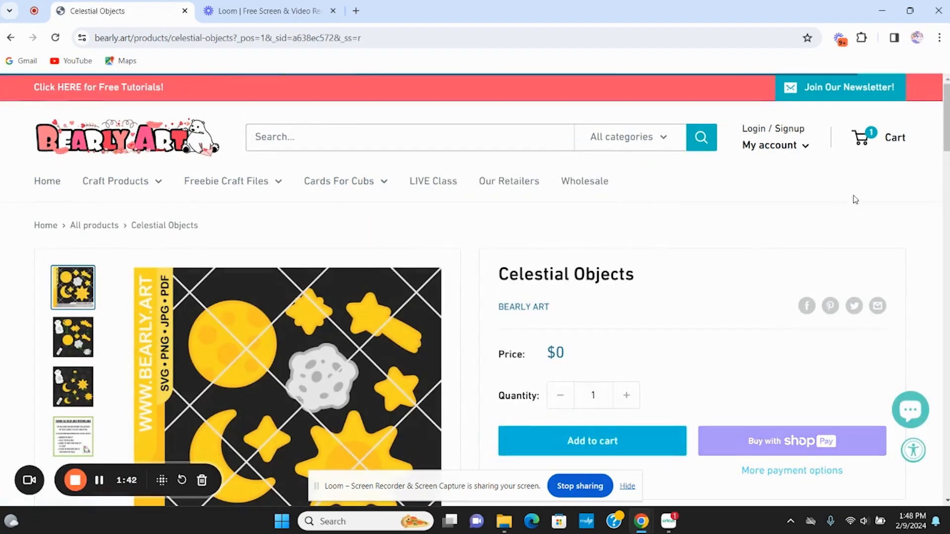
{"action": "left_click", "coordinate": [592, 440]}
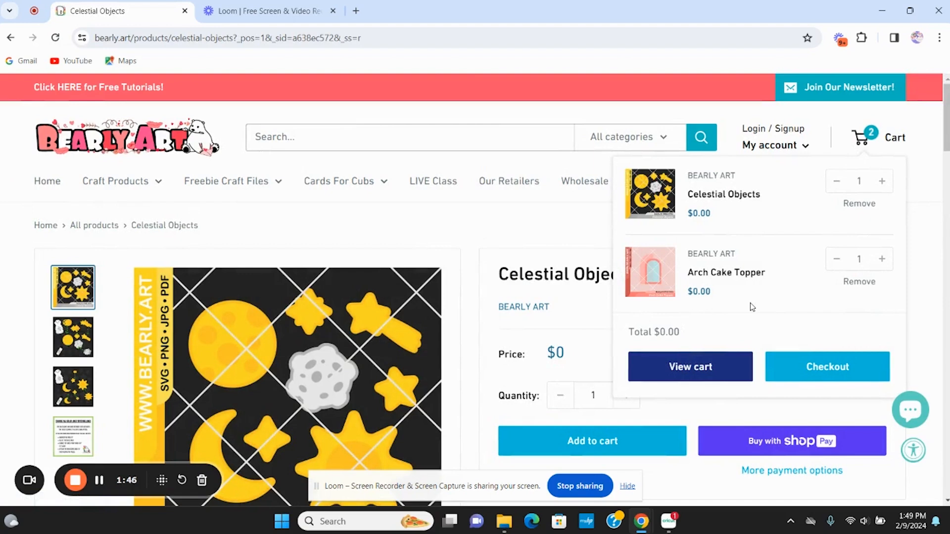
{"action": "left_click", "coordinate": [681, 365]}
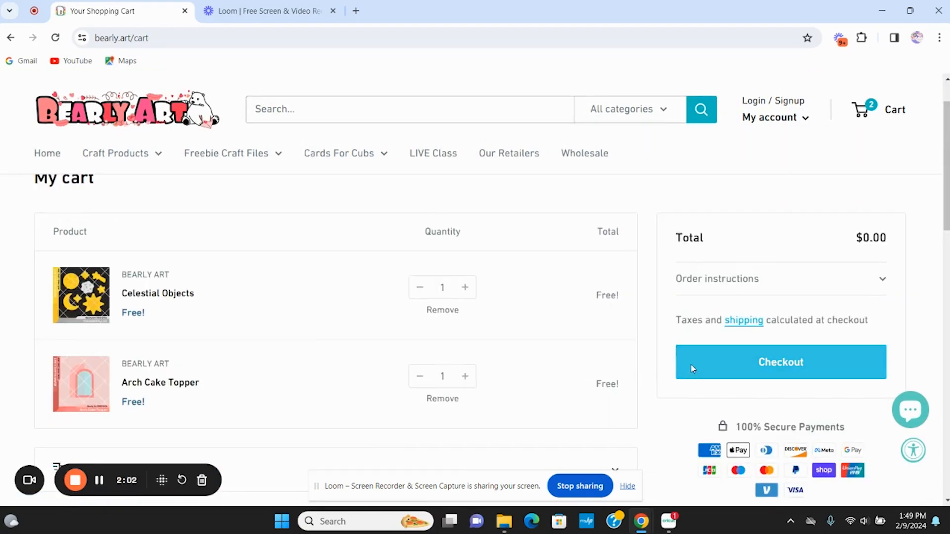
- Start checkout and fill in the contact e-mail using the suggested address
{"action": "left_click", "coordinate": [692, 368]}
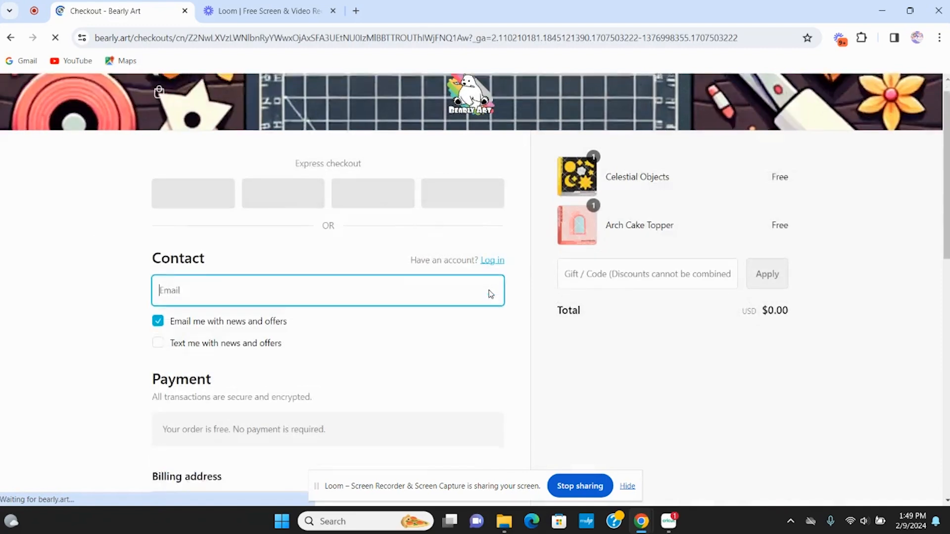
{"action": "scroll", "coordinate": [491, 294], "scroll_direction": "down", "scroll_amount": 2}
{"action": "left_click", "coordinate": [432, 213]}
{"action": "type", "text": "mata"}
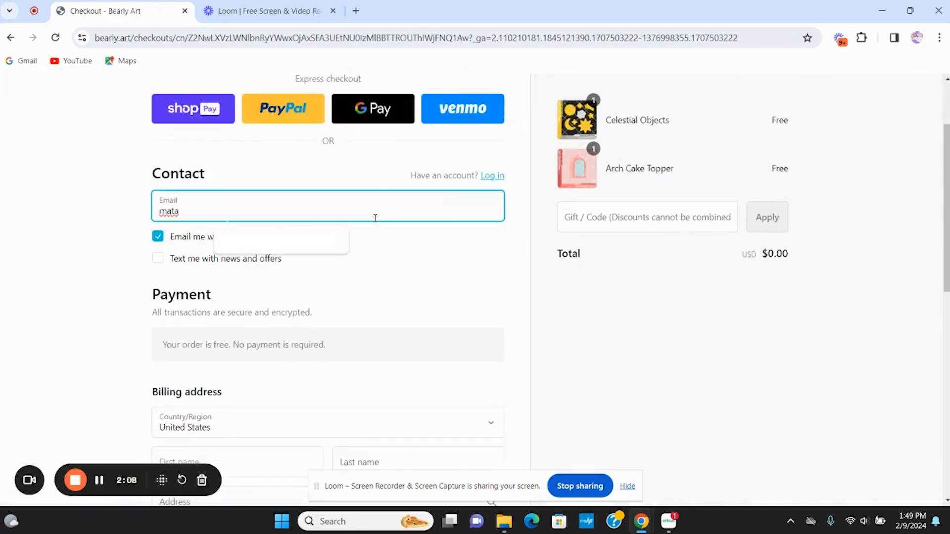
{"action": "key", "text": "BackSpace"}
{"action": "key", "text": "BackSpace"}
{"action": "key", "text": "BackSpace"}
{"action": "key", "text": "BackSpace"}
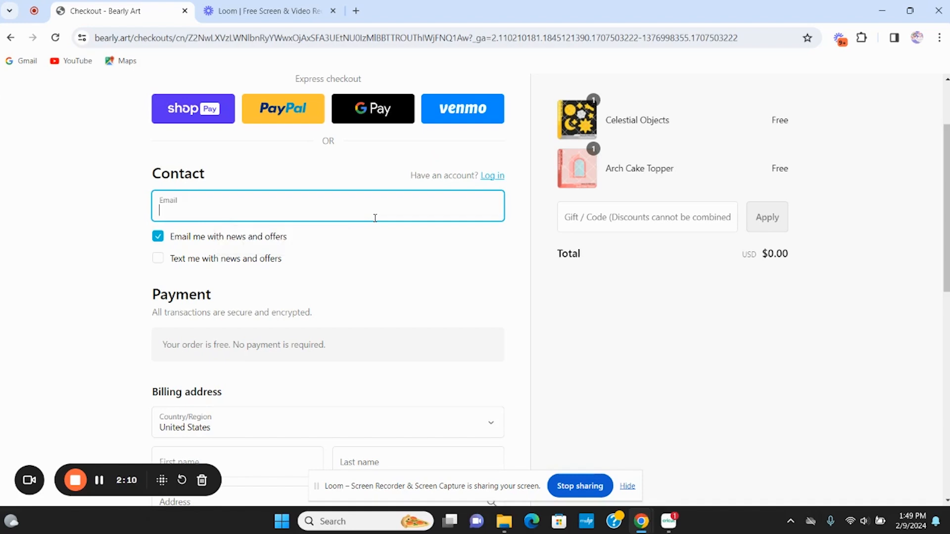
{"action": "type", "text": "andrea"}
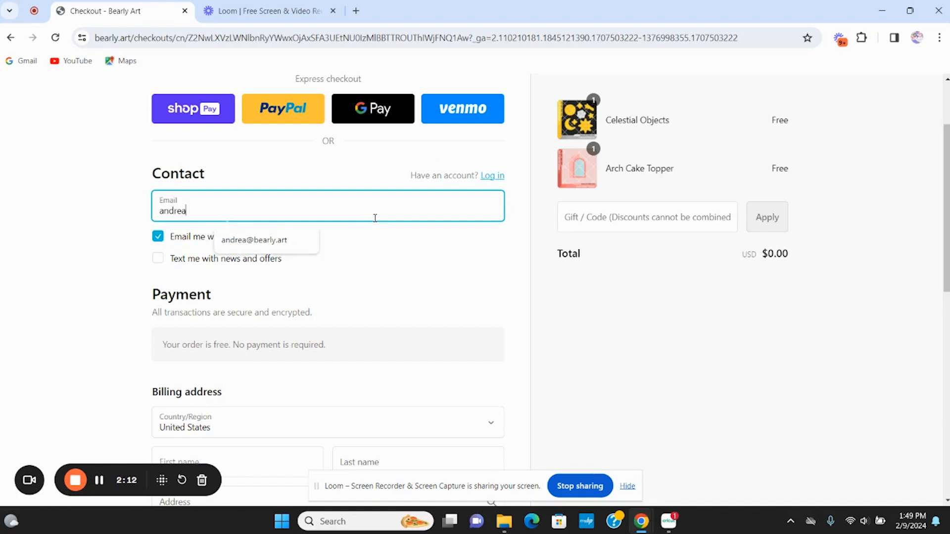
{"action": "left_click", "coordinate": [293, 241]}
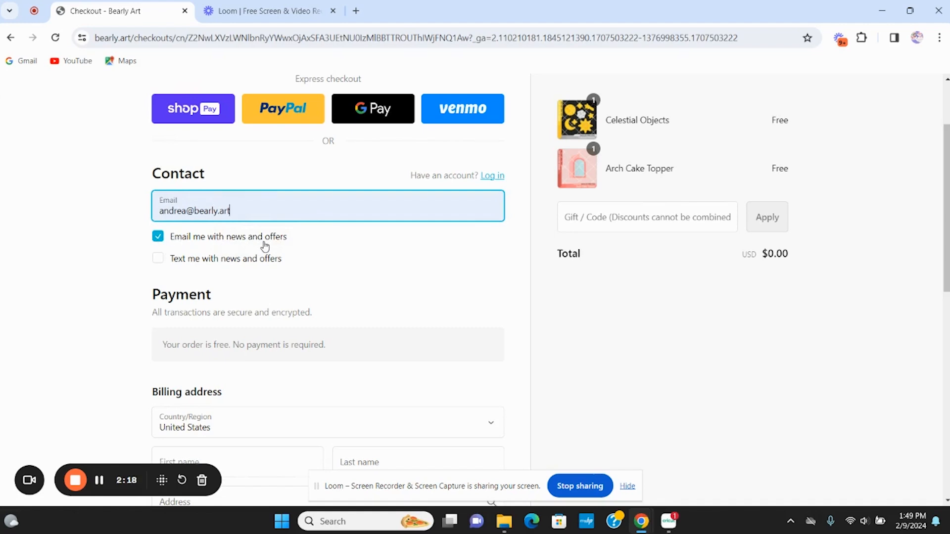
- Enter the buyer's first and last name and suggested billing address, then complete the free order
{"action": "scroll", "coordinate": [264, 246], "scroll_direction": "down", "scroll_amount": 1}
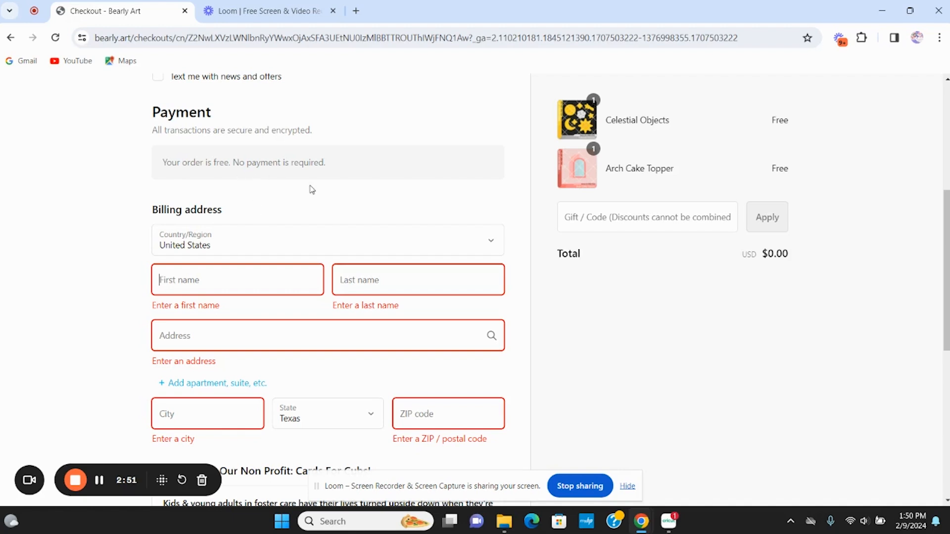
{"action": "scroll", "coordinate": [312, 190], "scroll_direction": "down", "scroll_amount": 1}
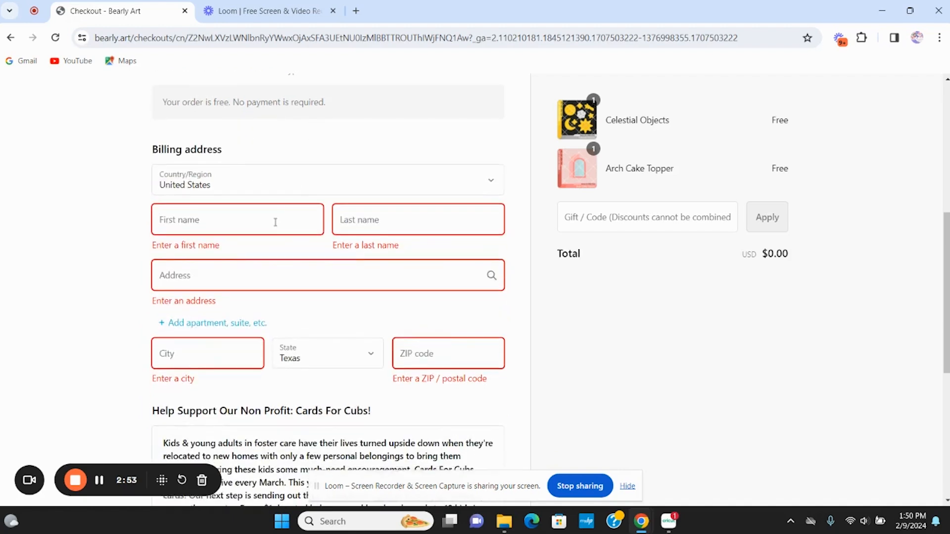
{"action": "type", "text": "Andrea"}
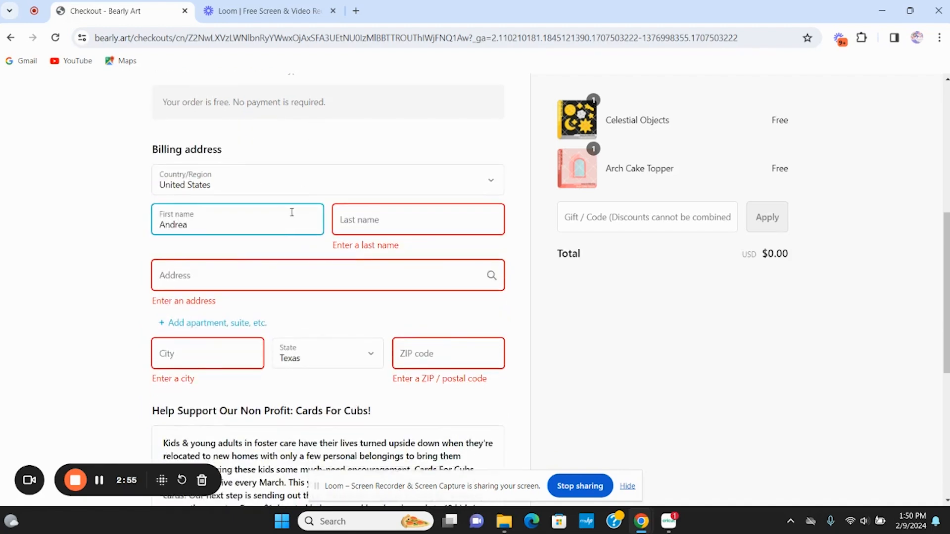
{"action": "left_click", "coordinate": [393, 221]}
{"action": "type", "text": "Mata"}
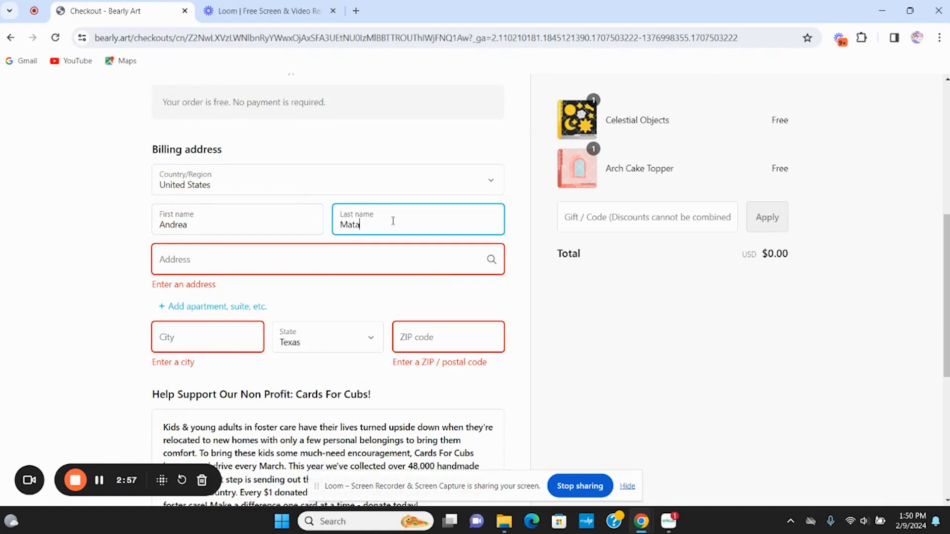
{"action": "left_click", "coordinate": [368, 261]}
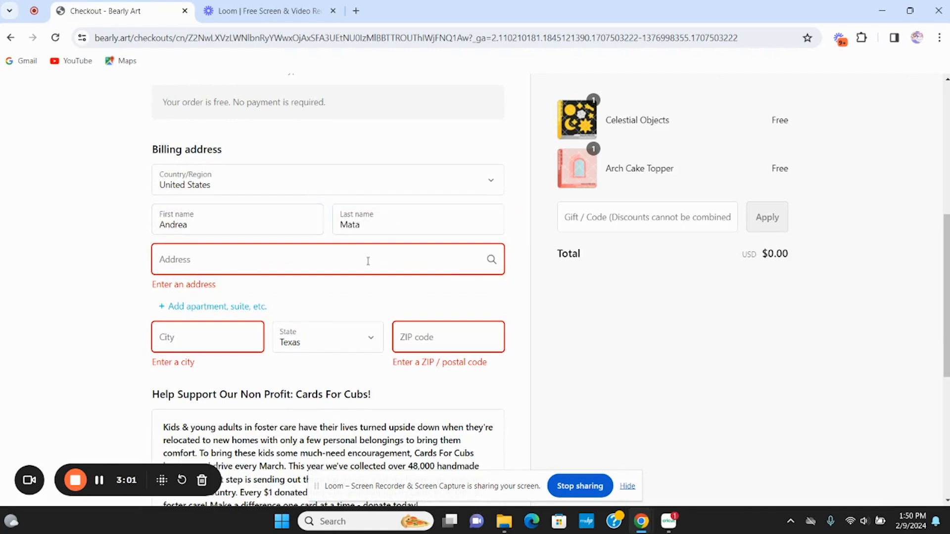
{"action": "type", "text": "2"}
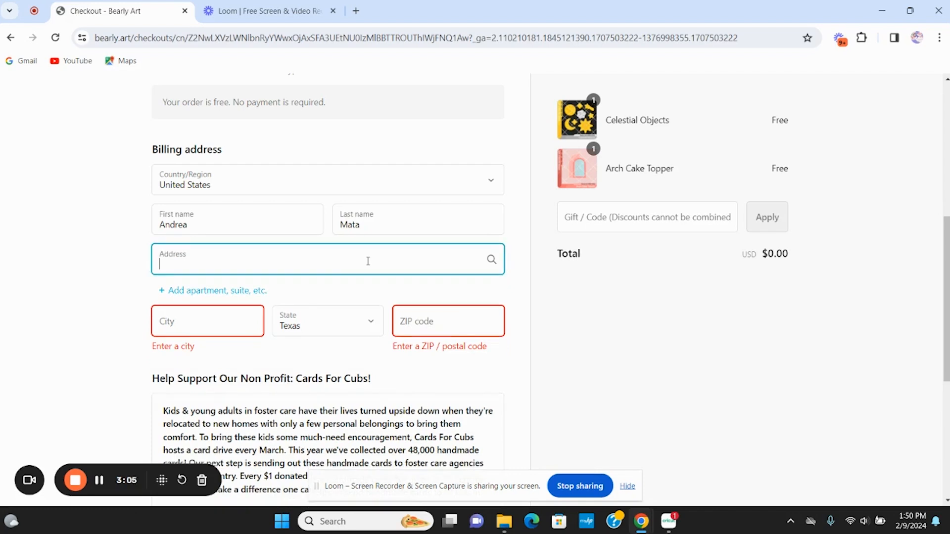
{"action": "type", "text": "2000 E"}
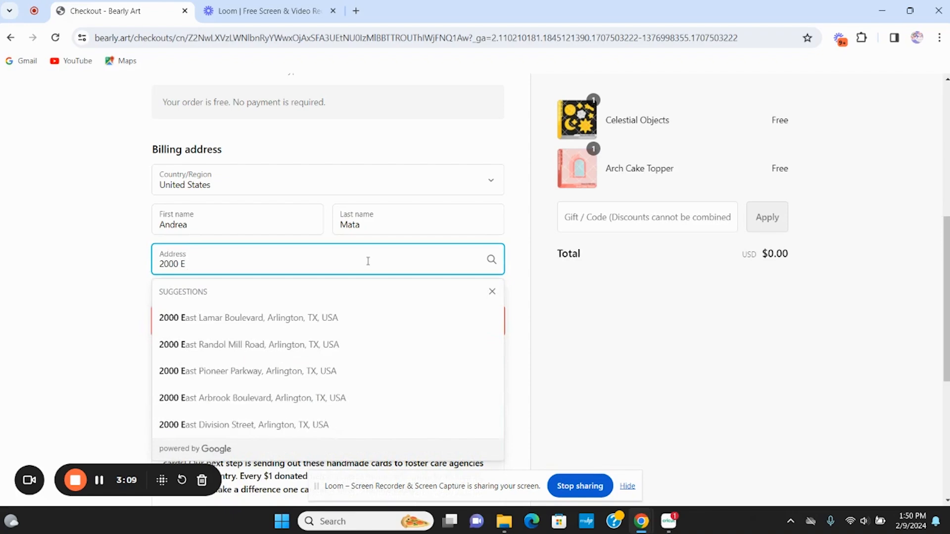
{"action": "left_click", "coordinate": [323, 336]}
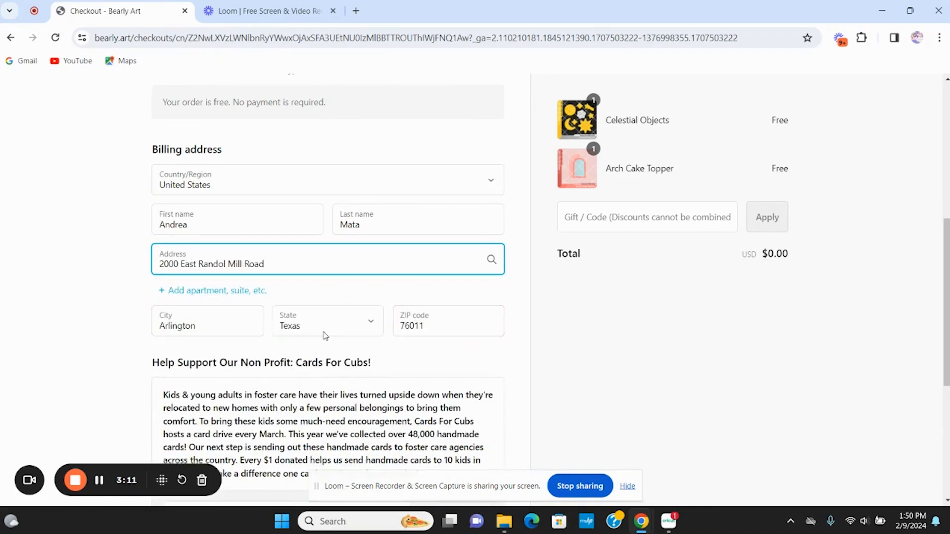
{"action": "scroll", "coordinate": [324, 334], "scroll_direction": "down", "scroll_amount": 5}
{"action": "left_click", "coordinate": [319, 404]}
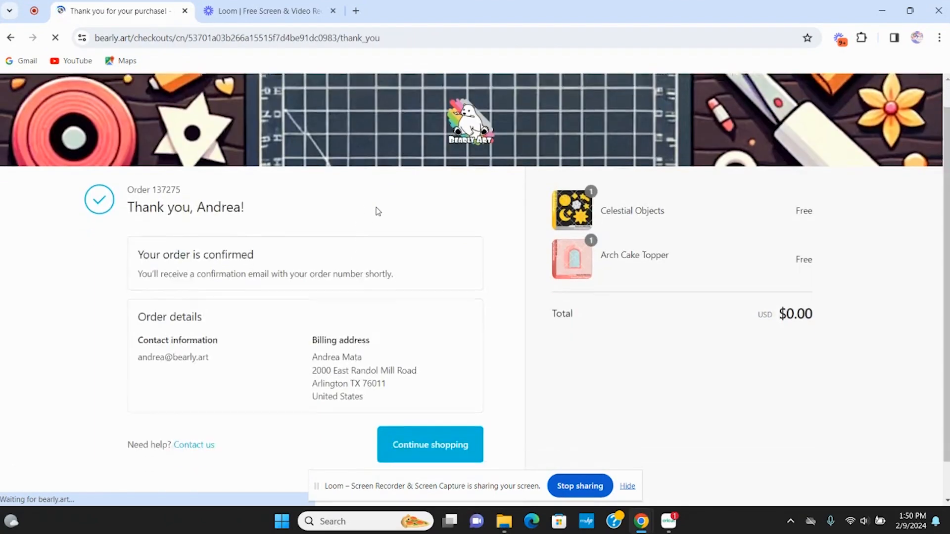
- Download the Celestial Objects and Arch Cake Topper zip files from the confirmation page
{"action": "scroll", "coordinate": [378, 212], "scroll_direction": "down", "scroll_amount": 1}
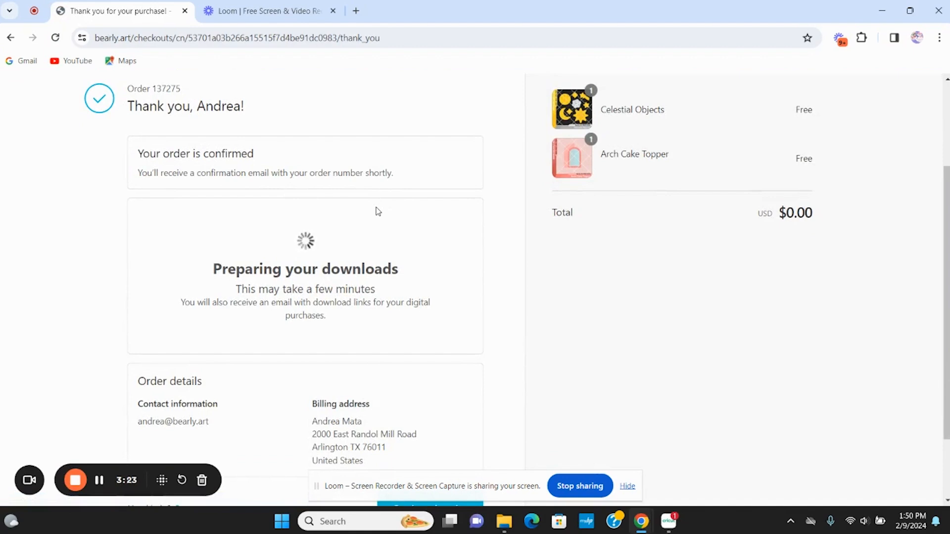
{"action": "scroll", "coordinate": [383, 289], "scroll_direction": "down", "scroll_amount": 1}
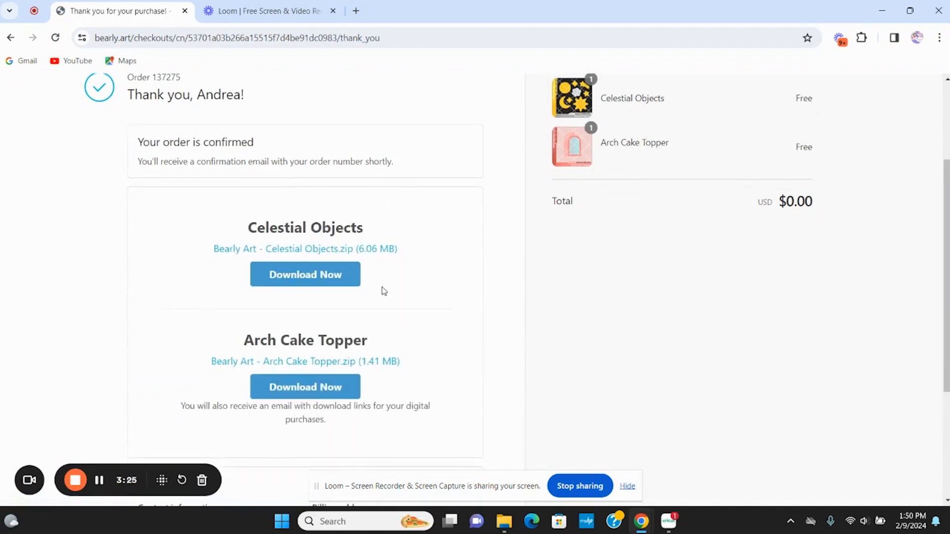
{"action": "left_click", "coordinate": [302, 387]}
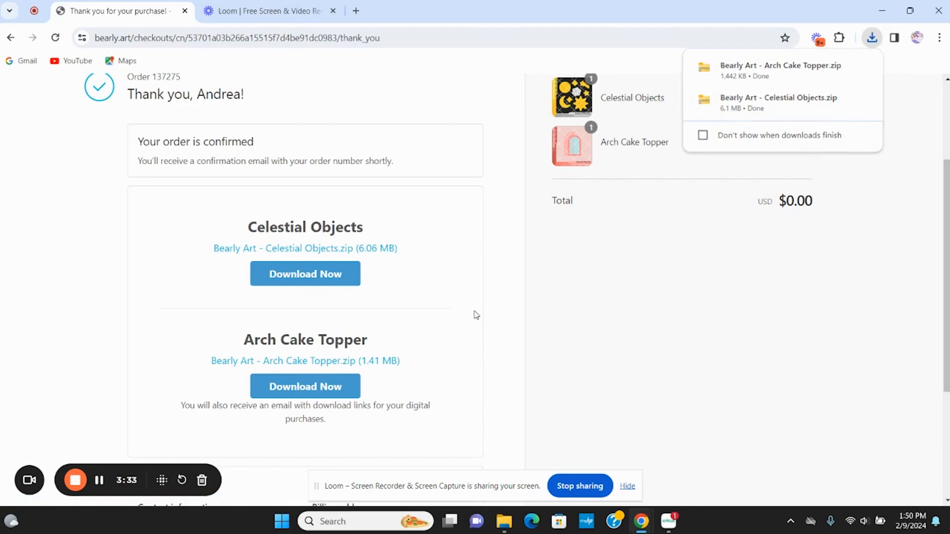
{"action": "key", "text": "super+Tab"}
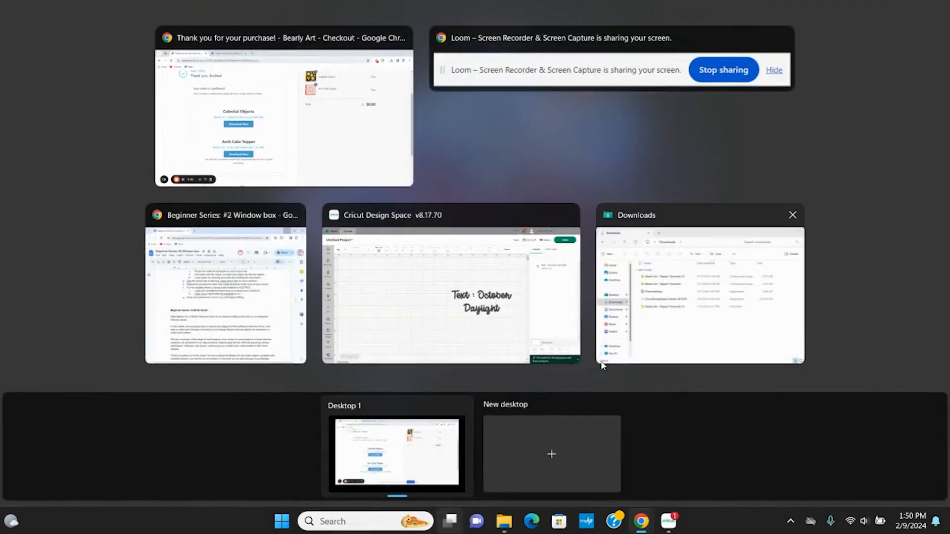
- Extract the Celestial Objects zip into its suggested Downloads folder
{"action": "left_click", "coordinate": [647, 322]}
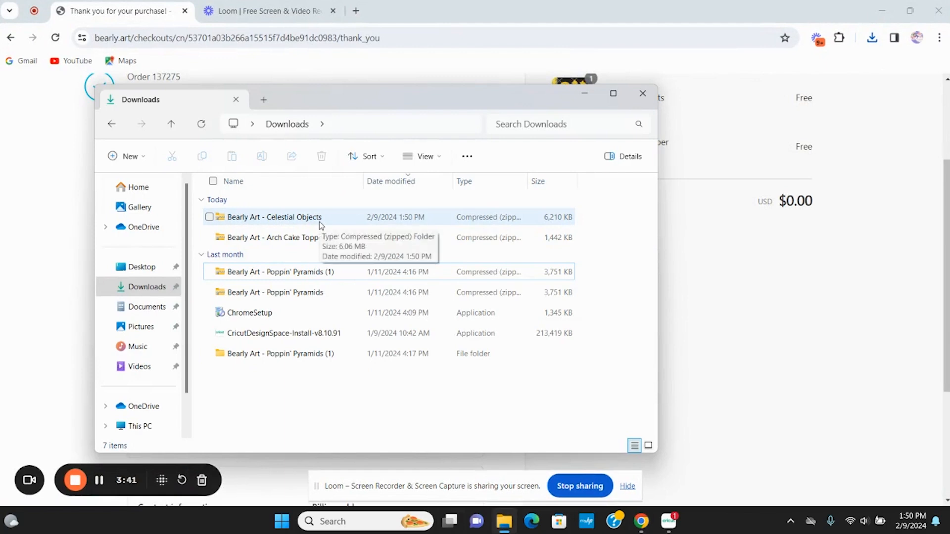
{"action": "double_click", "coordinate": [321, 225]}
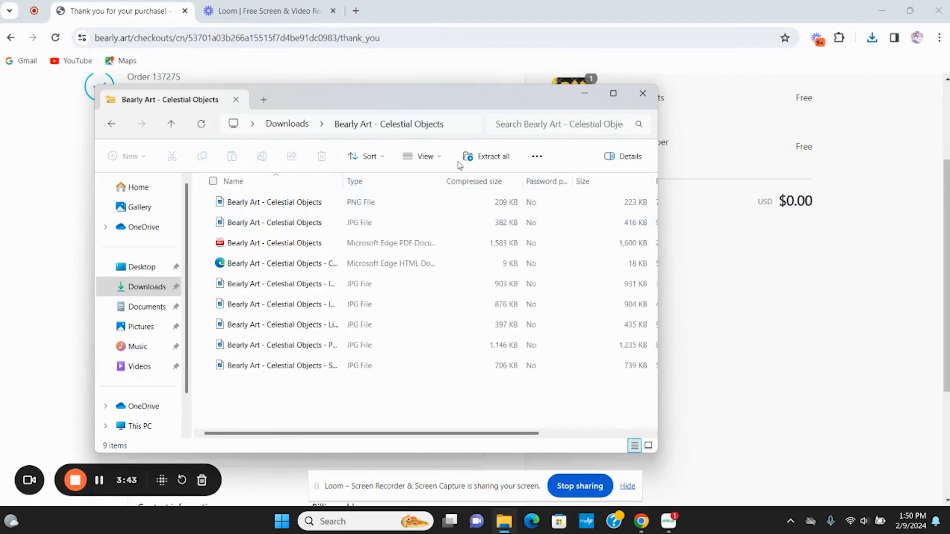
{"action": "left_click", "coordinate": [500, 157]}
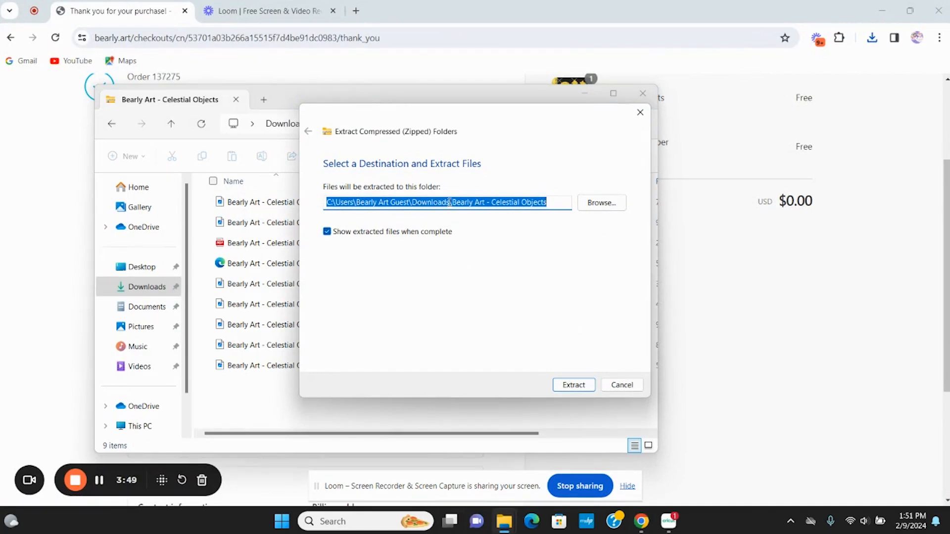
{"action": "left_click", "coordinate": [572, 385]}
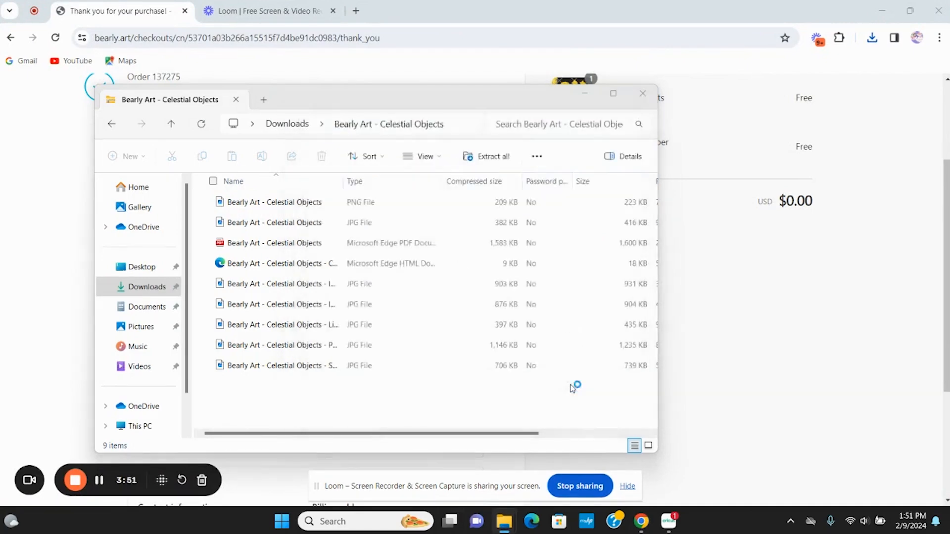
- Extract the Arch Cake Topper zip into its suggested Downloads folder
{"action": "right_click", "coordinate": [399, 143]}
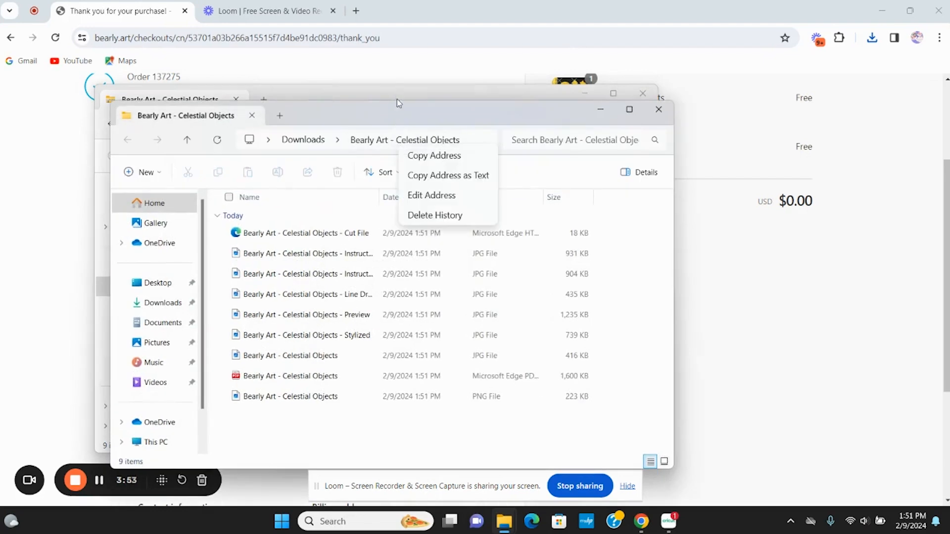
{"action": "left_click", "coordinate": [398, 97]}
{"action": "left_click", "coordinate": [297, 126]}
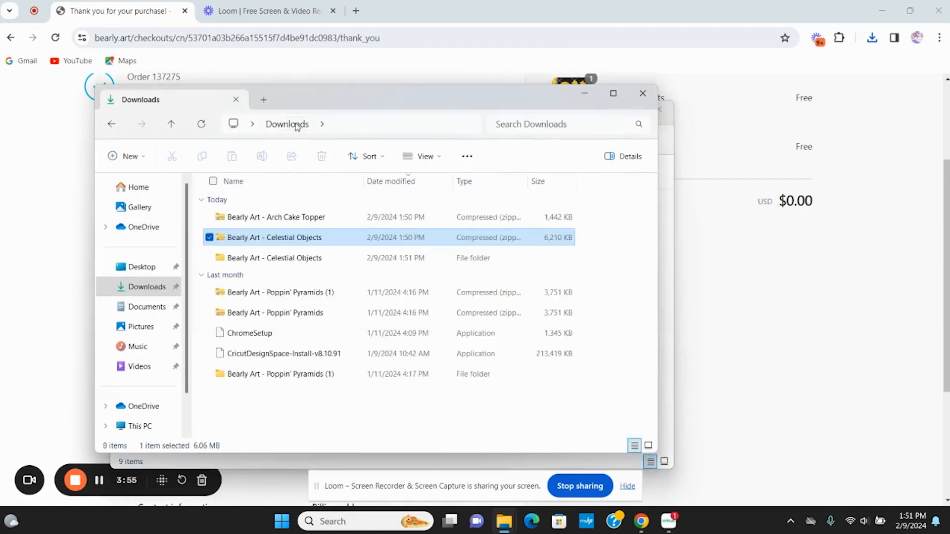
{"action": "left_click", "coordinate": [299, 219]}
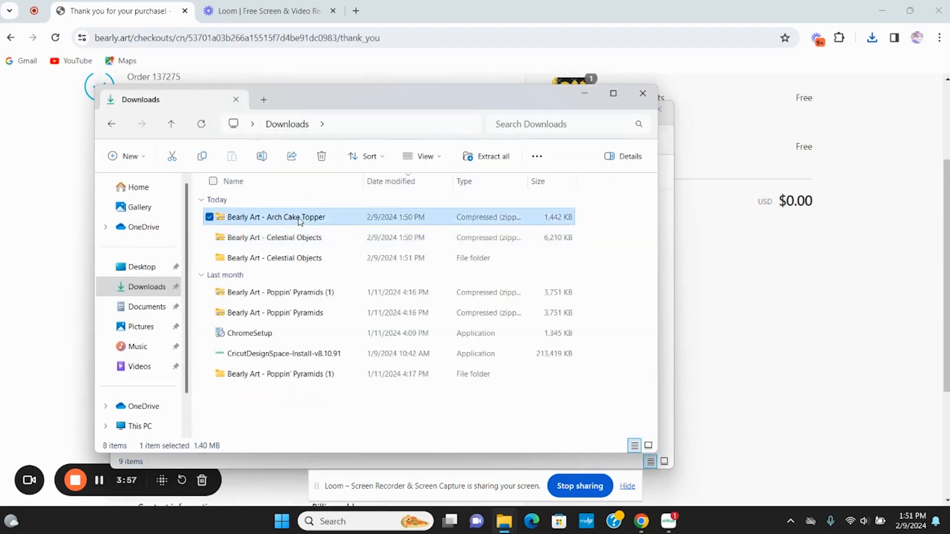
{"action": "double_click", "coordinate": [299, 219]}
{"action": "left_click", "coordinate": [469, 157]}
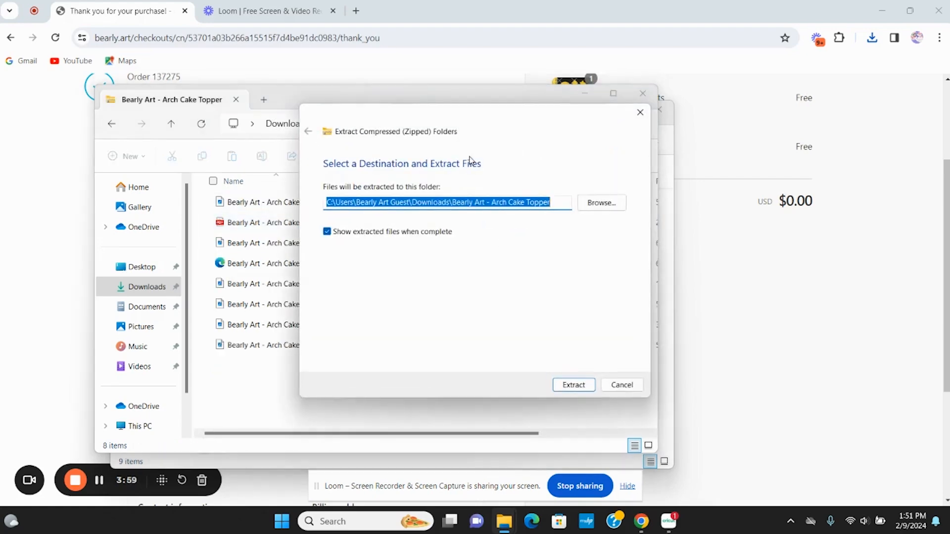
{"action": "left_click", "coordinate": [575, 385]}
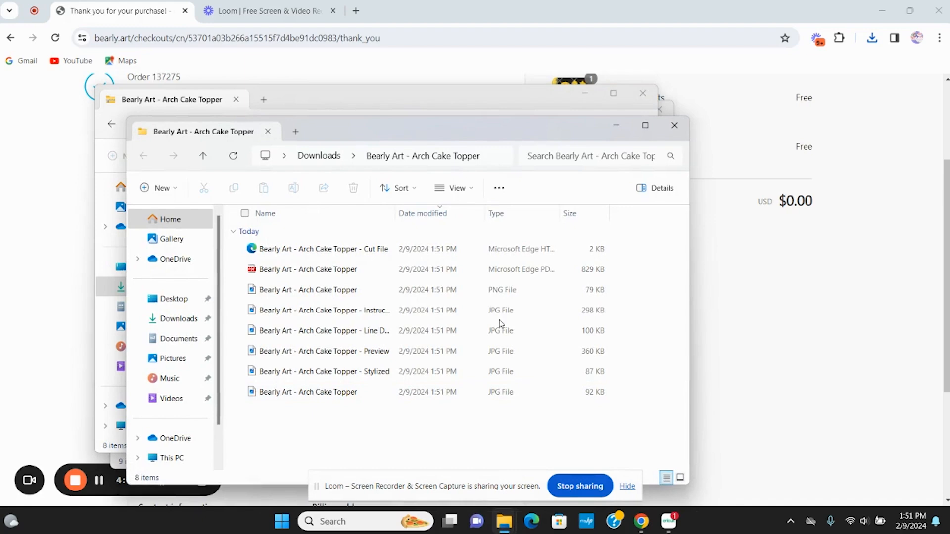
{"action": "key", "text": "super+Tab"}
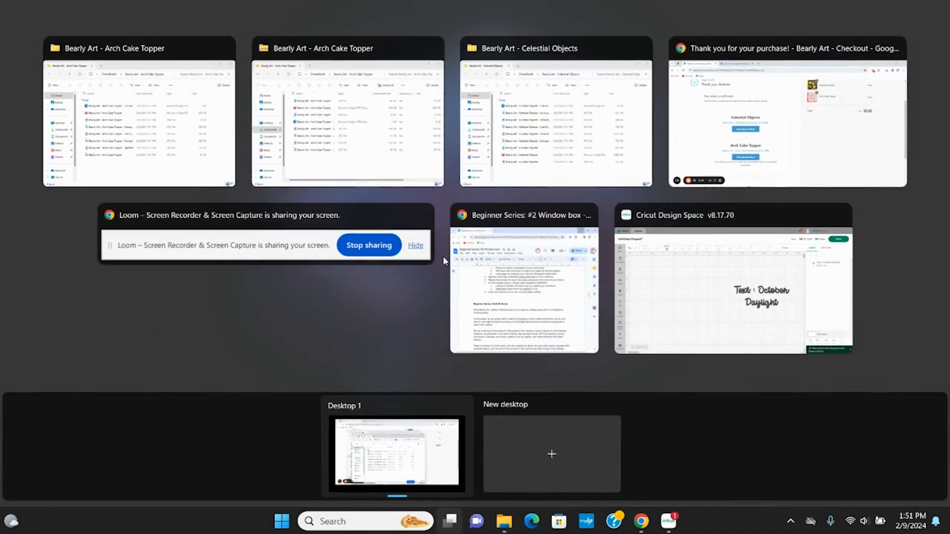
- Upload the Celestial Objects cut file by dropping it into the Upload Image area
{"action": "left_click", "coordinate": [668, 521]}
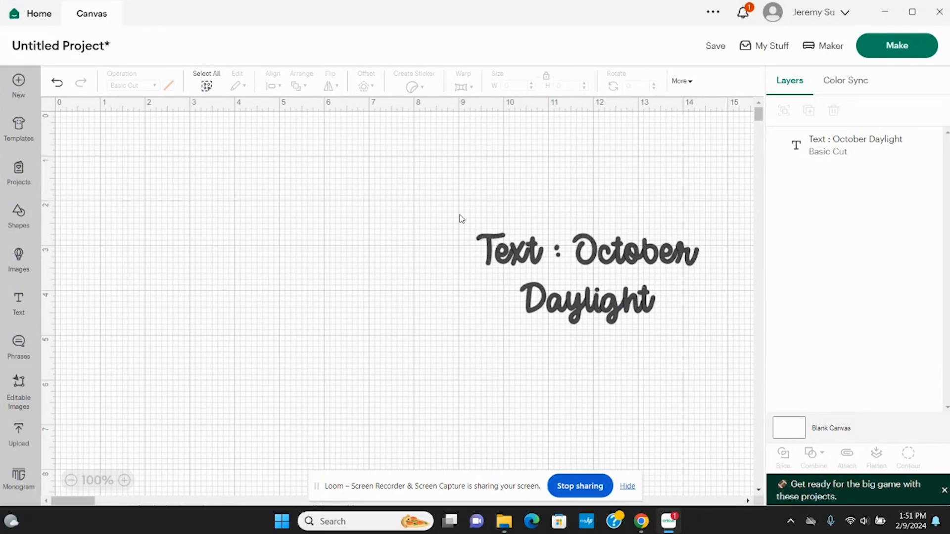
{"action": "left_click", "coordinate": [19, 435]}
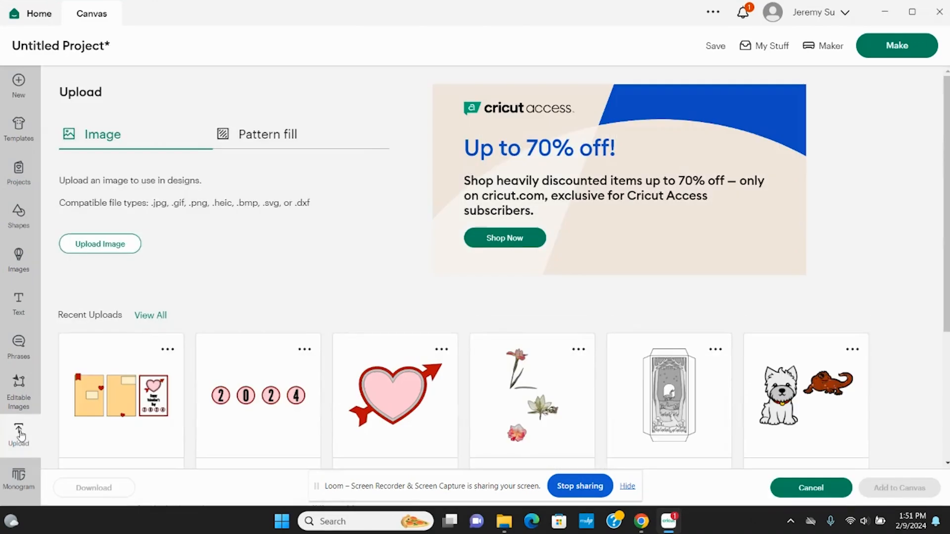
{"action": "left_click", "coordinate": [123, 249]}
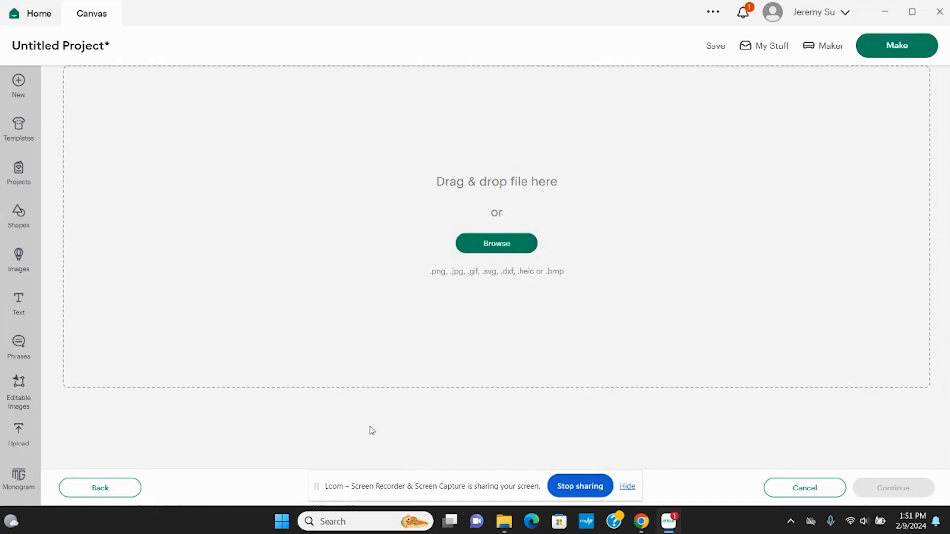
{"action": "mouse_move", "coordinate": [508, 527]}
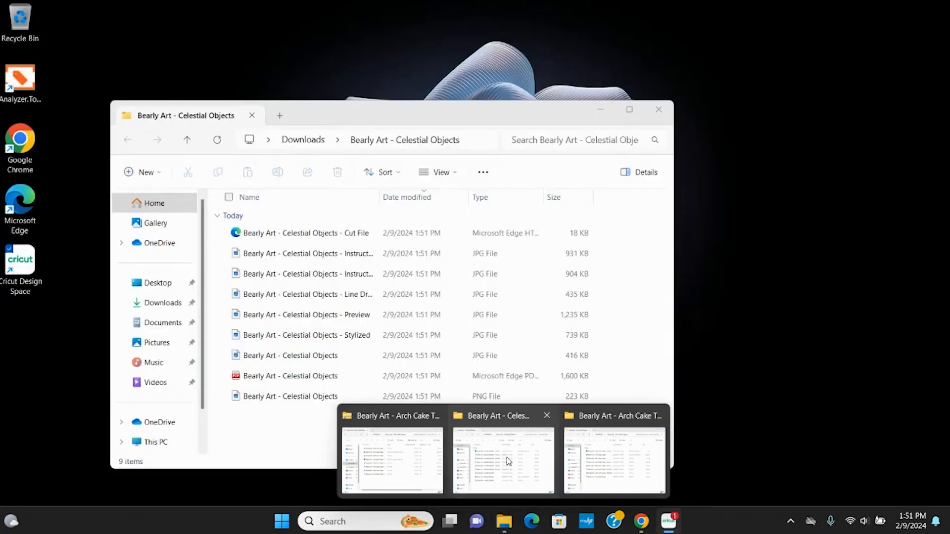
{"action": "left_click", "coordinate": [506, 457]}
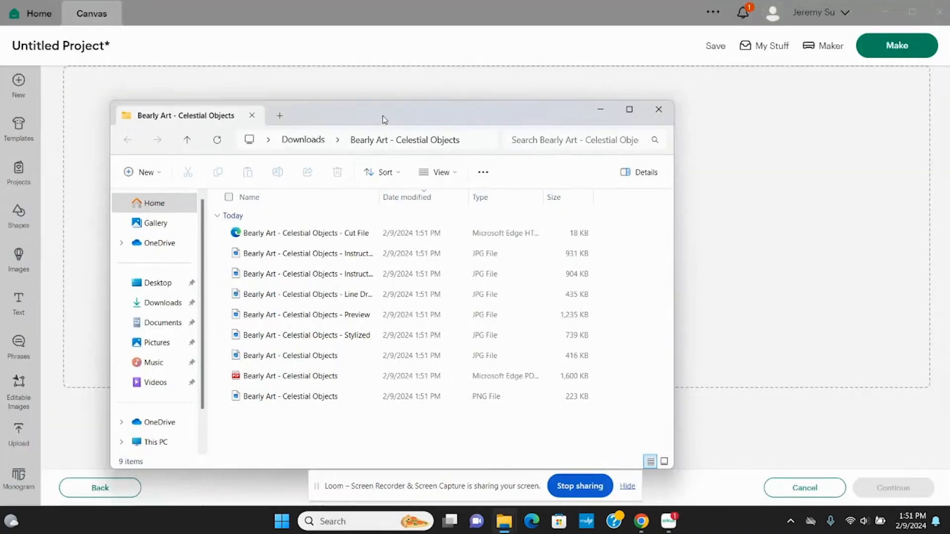
{"action": "left_click_drag", "start_coordinate": [384, 119], "coordinate": [699, 69]}
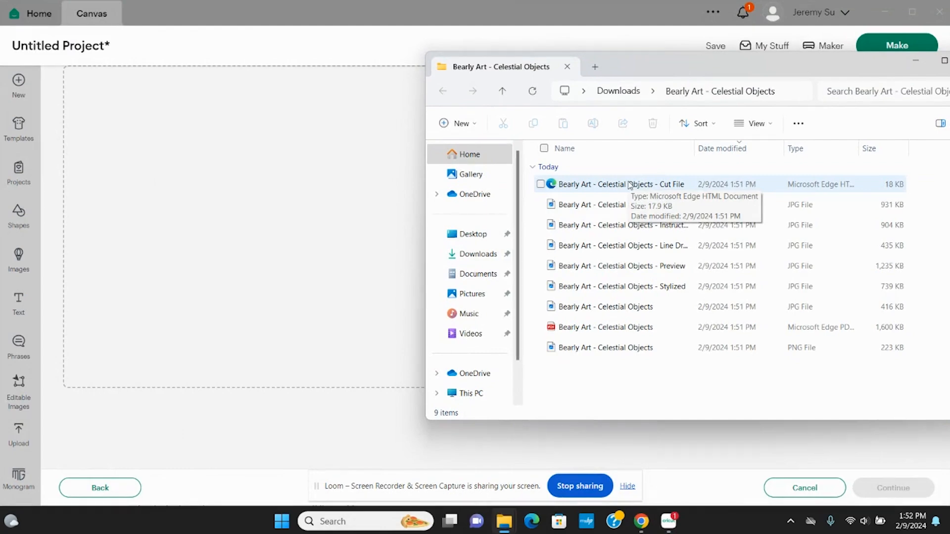
{"action": "left_click_drag", "start_coordinate": [630, 185], "coordinate": [303, 228]}
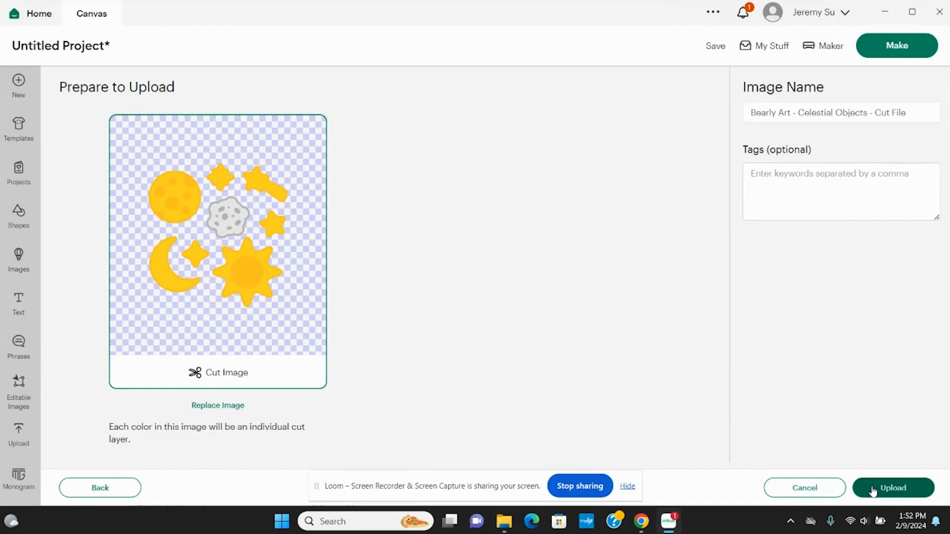
{"action": "left_click", "coordinate": [872, 490]}
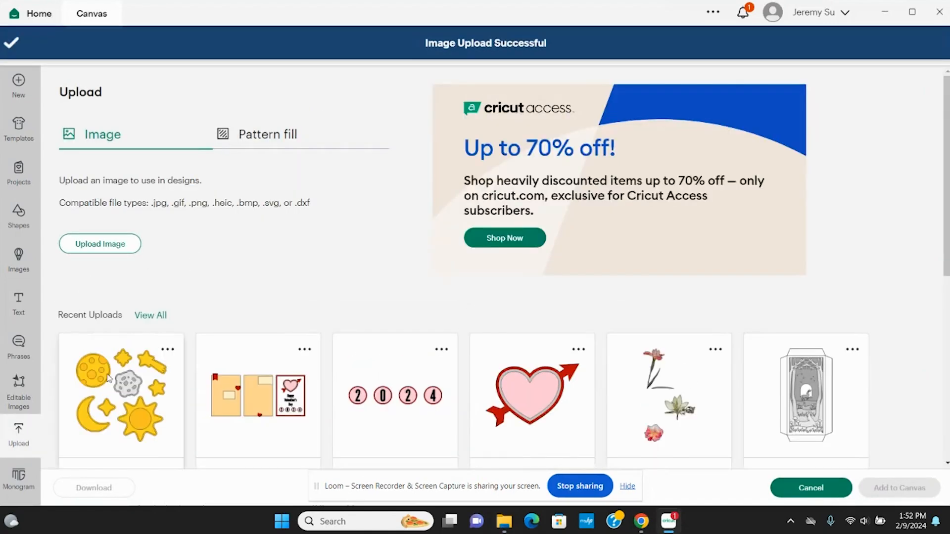
- Upload the Arch Cake Topper cut file by browsing to its Downloads folder
{"action": "left_click", "coordinate": [118, 252]}
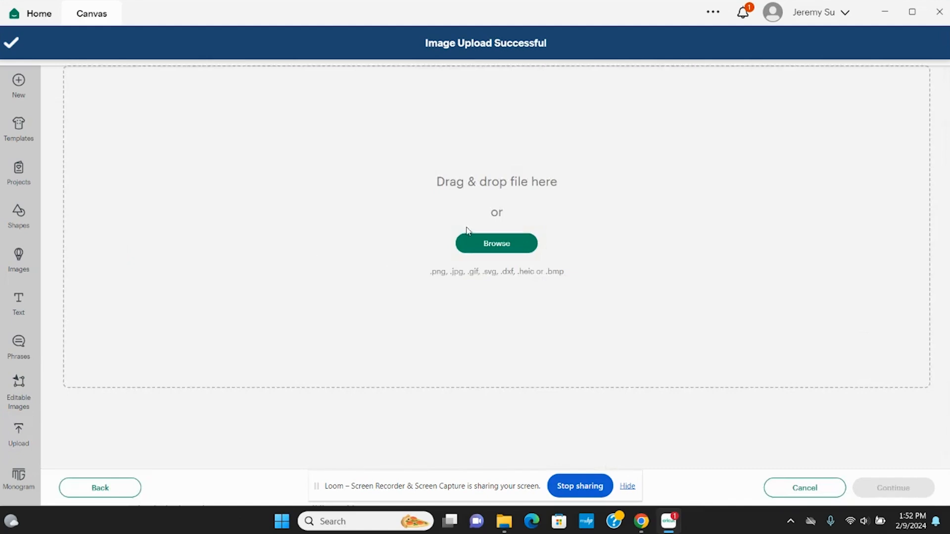
{"action": "left_click", "coordinate": [470, 247]}
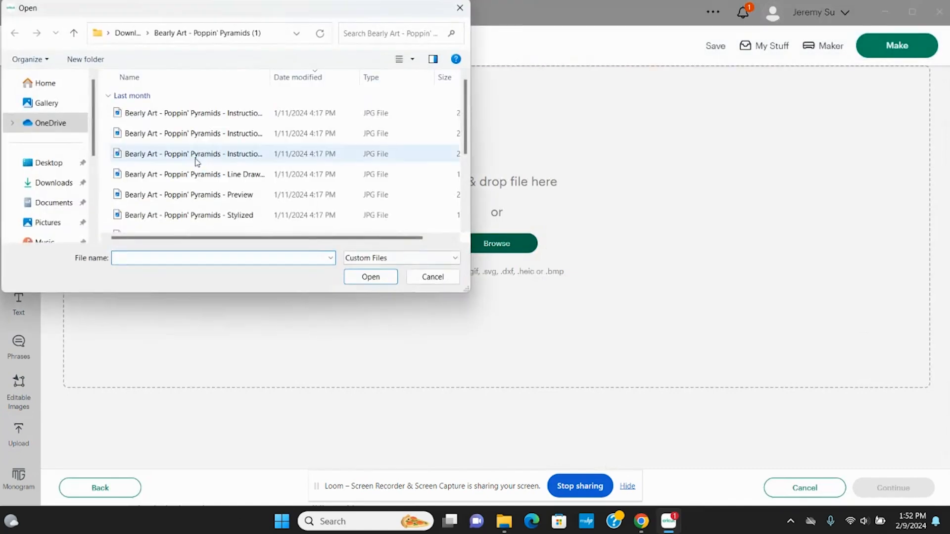
{"action": "scroll", "coordinate": [211, 191], "scroll_direction": "down", "scroll_amount": 3}
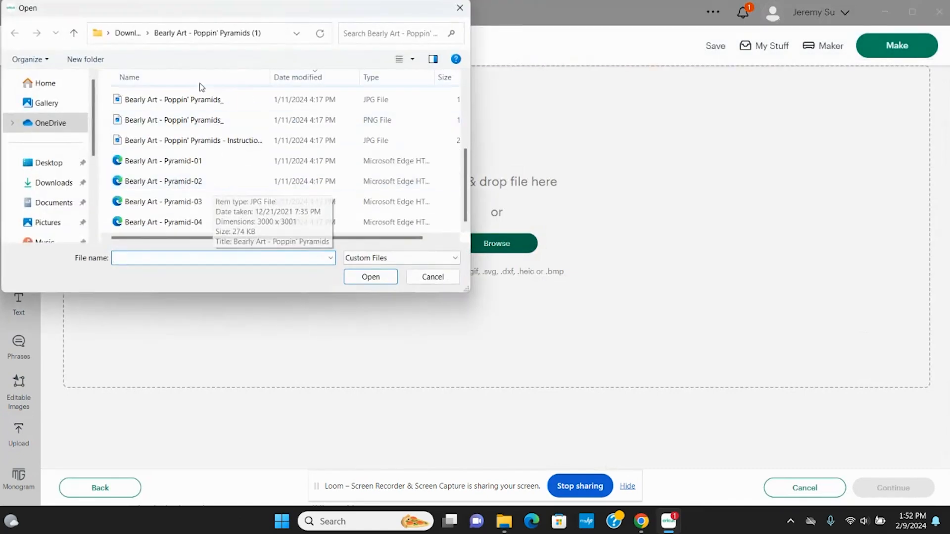
{"action": "left_click", "coordinate": [127, 32]}
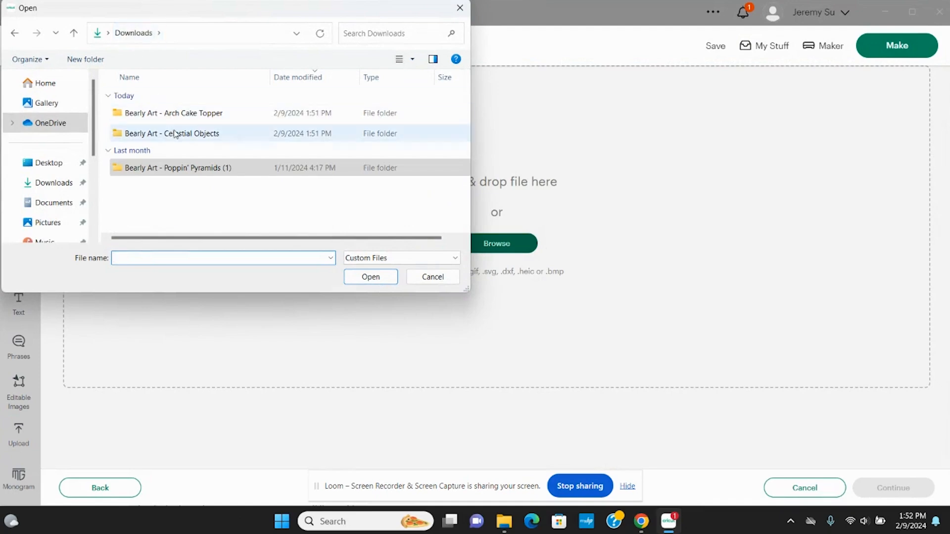
{"action": "left_click", "coordinate": [182, 114]}
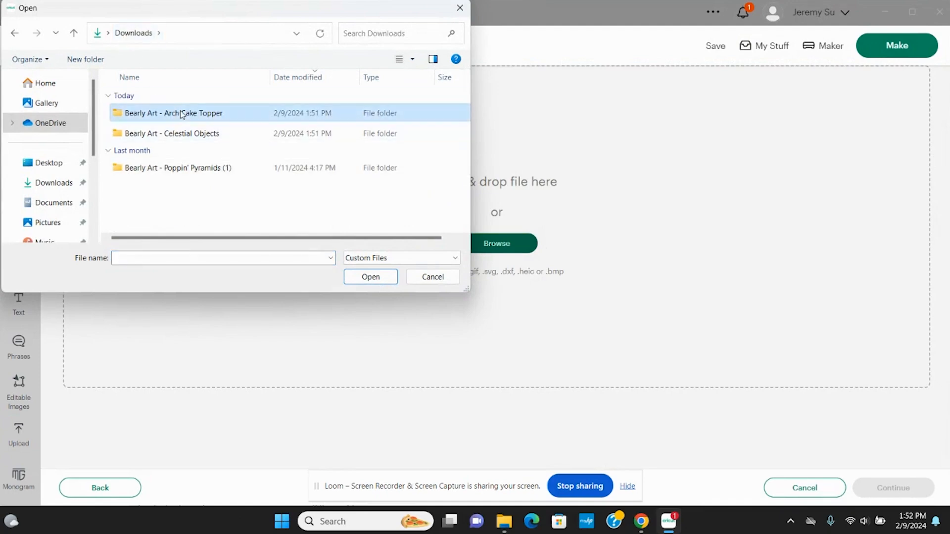
{"action": "double_click", "coordinate": [182, 114]}
{"action": "double_click", "coordinate": [181, 114]}
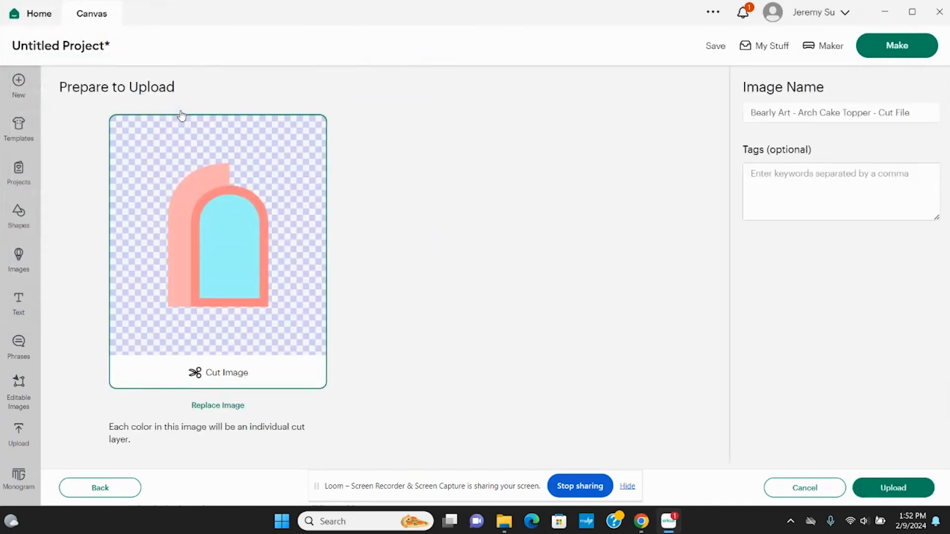
{"action": "left_click", "coordinate": [908, 482]}
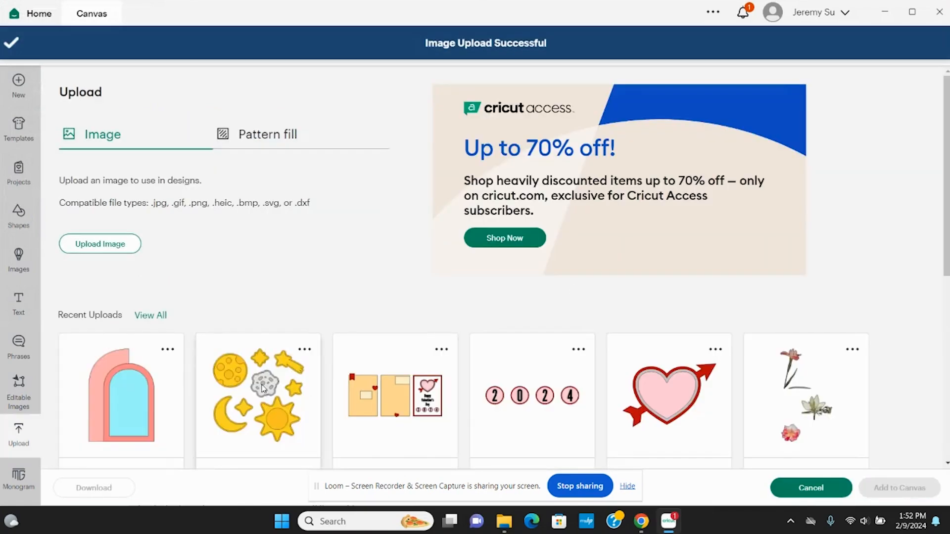
- Select both uploaded images and add them to the canvas
{"action": "scroll", "coordinate": [263, 388], "scroll_direction": "down", "scroll_amount": 2}
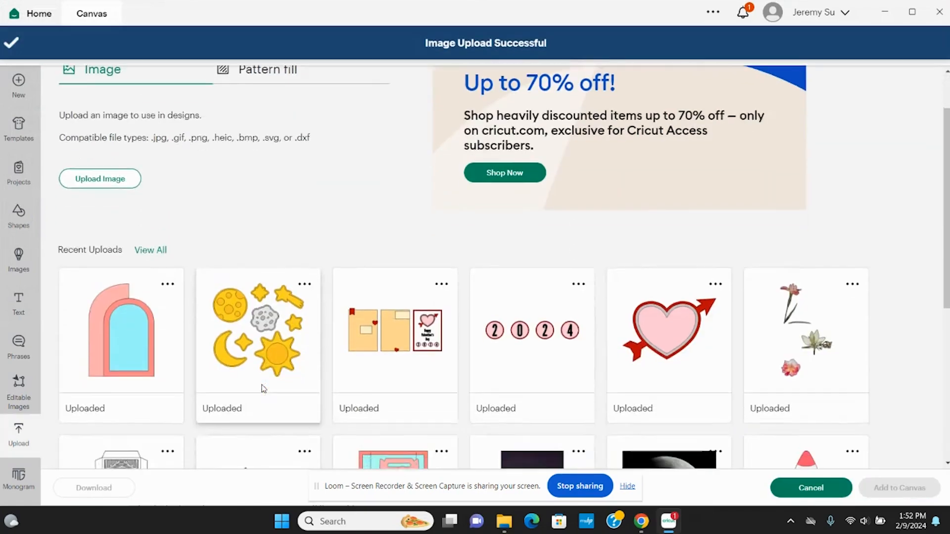
{"action": "left_click", "coordinate": [262, 386]}
{"action": "left_click", "coordinate": [138, 343]}
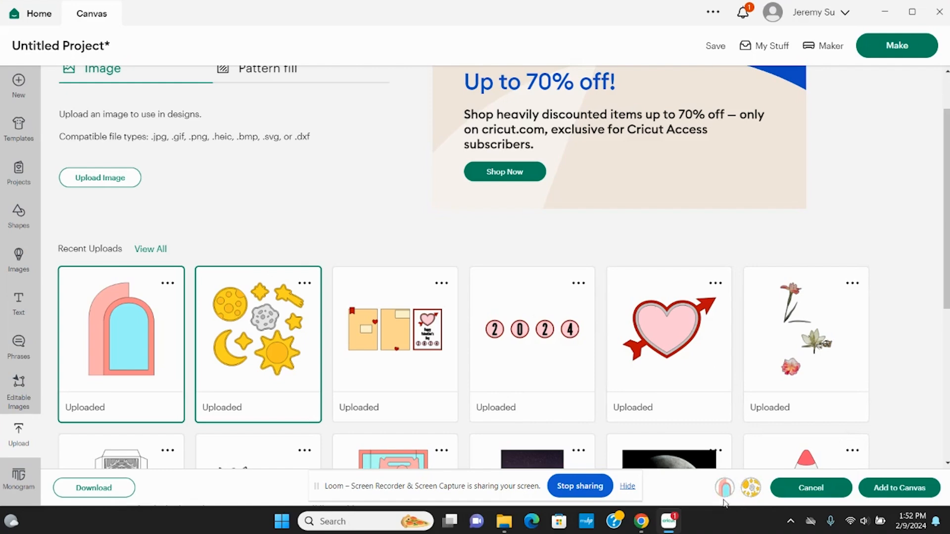
{"action": "left_click", "coordinate": [908, 488]}
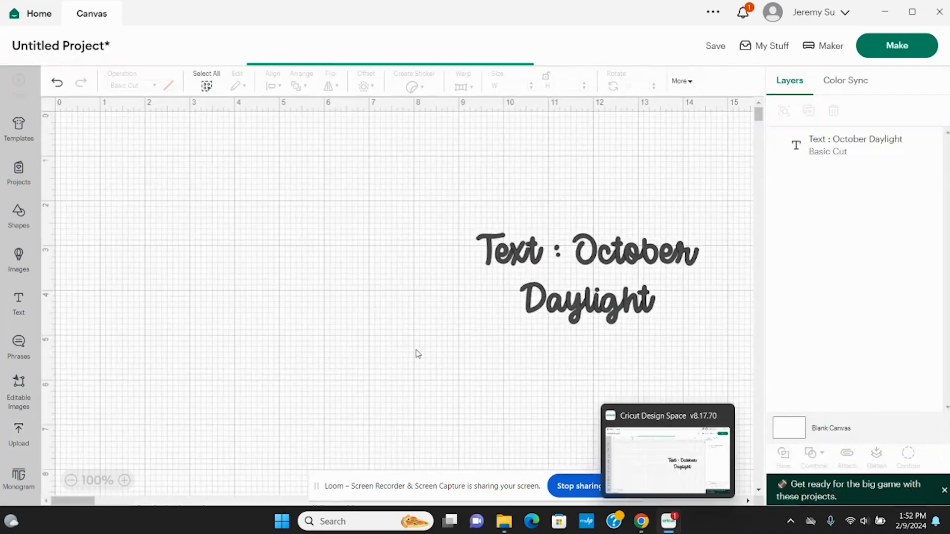
- Move the October Daylight text upper right and place the arch right of the celestial shapes
{"action": "scroll", "coordinate": [417, 353], "scroll_direction": "down", "scroll_amount": 2}
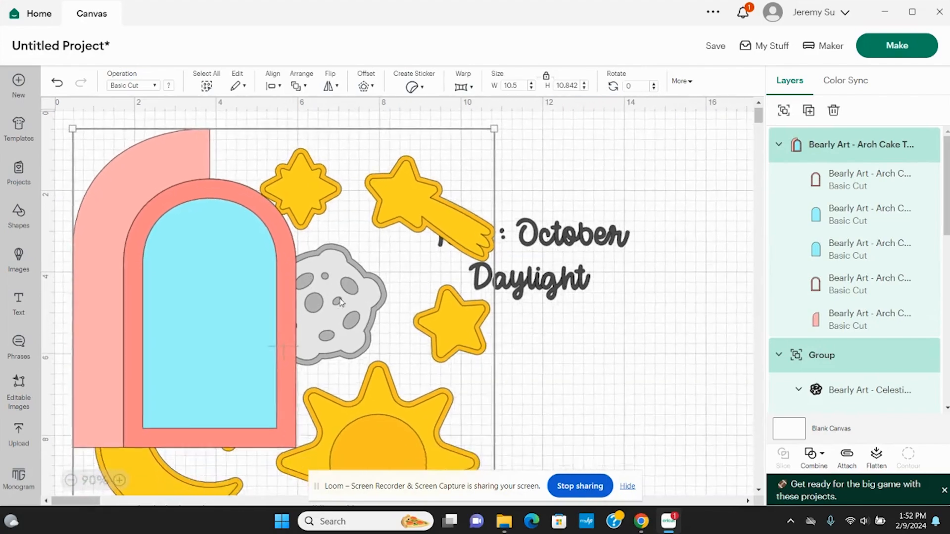
{"action": "scroll", "coordinate": [341, 302], "scroll_direction": "down", "scroll_amount": 1}
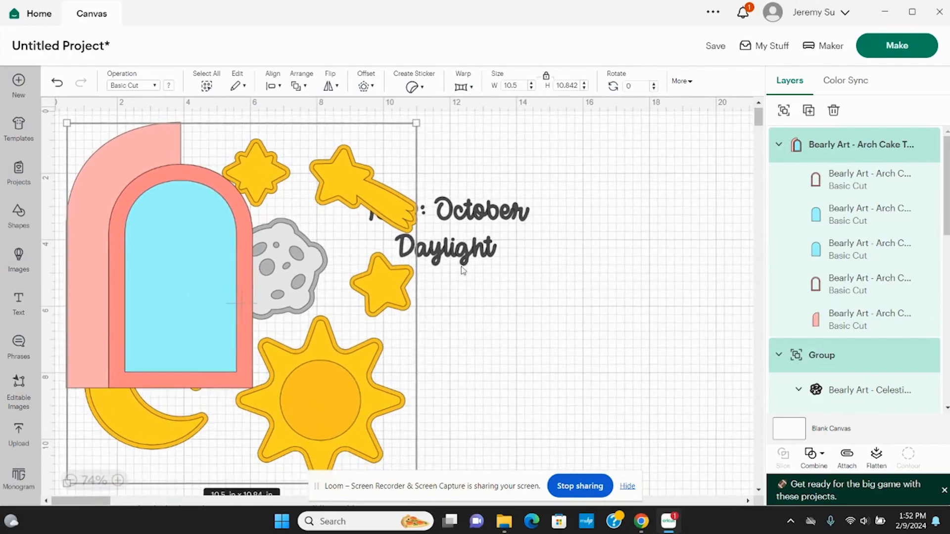
{"action": "left_click", "coordinate": [499, 311]}
{"action": "left_click_drag", "start_coordinate": [479, 258], "coordinate": [693, 227]}
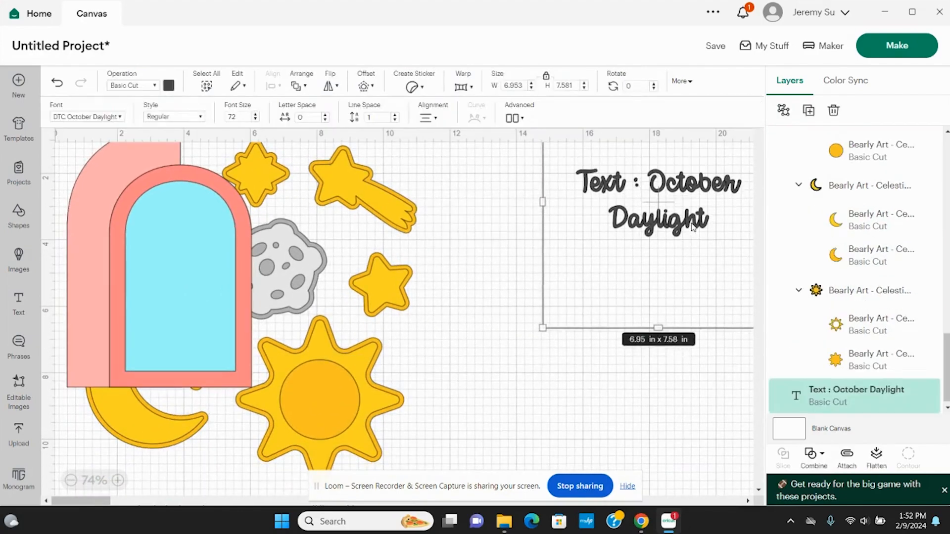
{"action": "left_click_drag", "start_coordinate": [235, 249], "coordinate": [616, 324]}
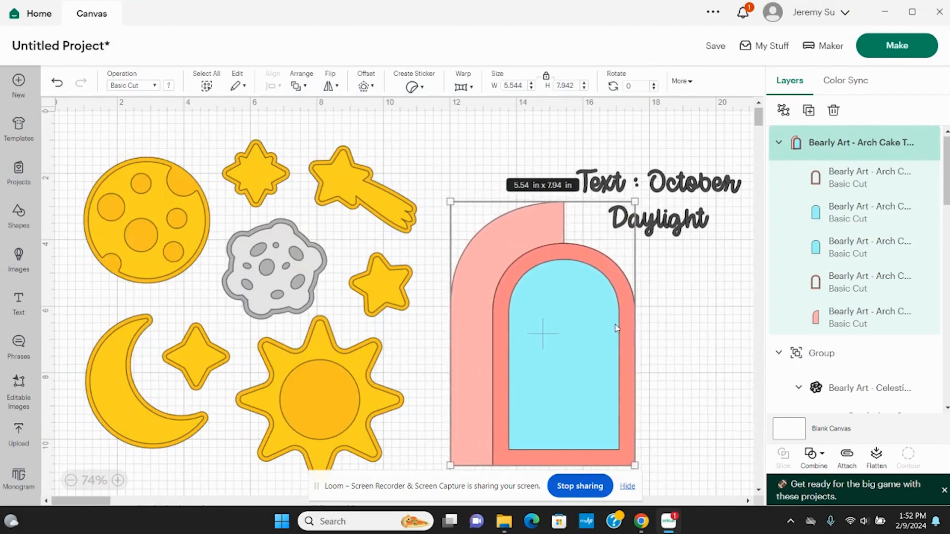
{"action": "scroll", "coordinate": [615, 324], "scroll_direction": "down", "scroll_amount": 1}
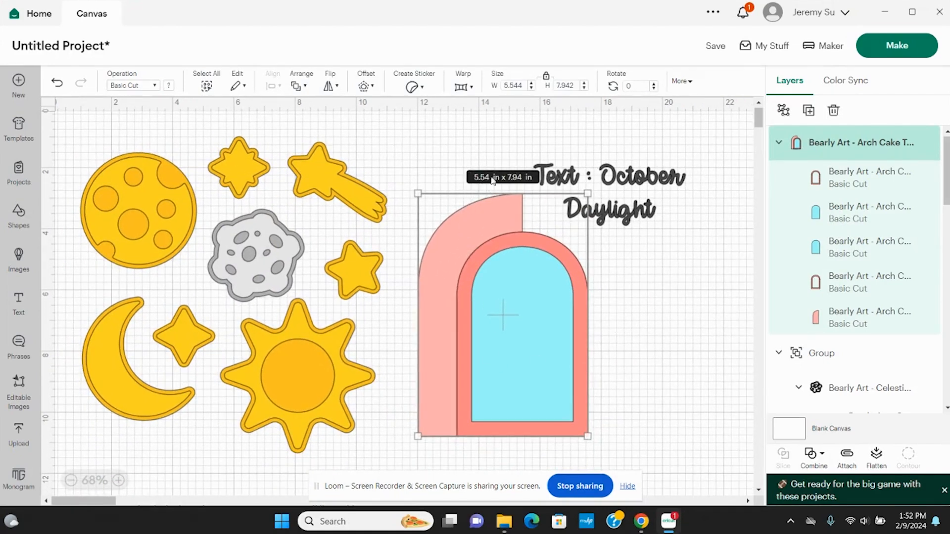
{"action": "mouse_move", "coordinate": [498, 225]}
{"action": "left_mouse_down"}
{"action": "mouse_move", "coordinate": [486, 244]}
{"action": "mouse_move", "coordinate": [498, 228]}
{"action": "left_mouse_up"}
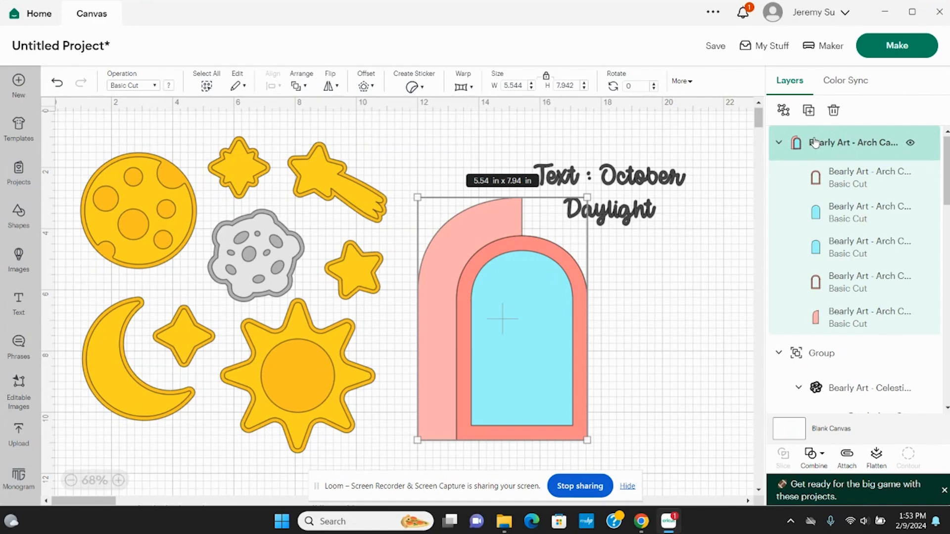
- Ungroup the celestial shapes and move the moon and a four-point star right of the arch
{"action": "left_click", "coordinate": [641, 314]}
{"action": "left_click", "coordinate": [243, 282]}
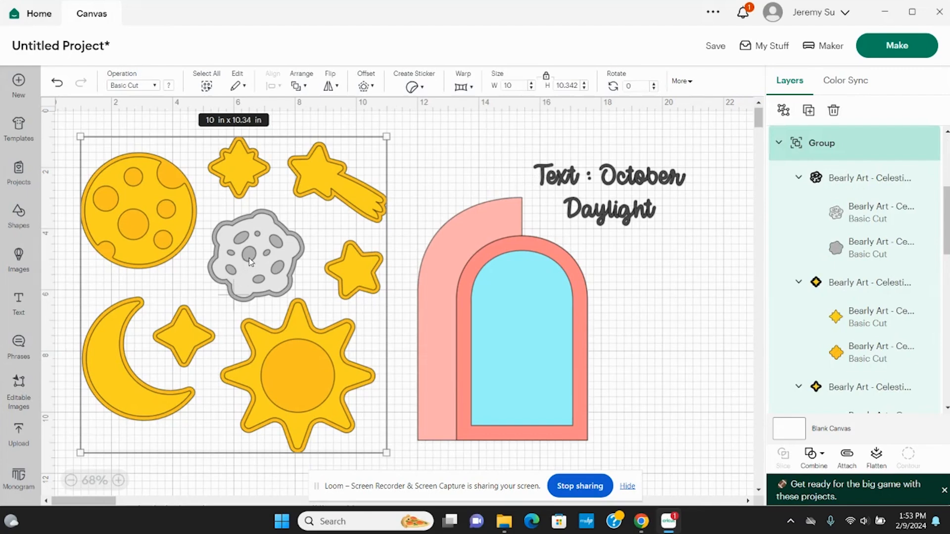
{"action": "left_click", "coordinate": [781, 111]}
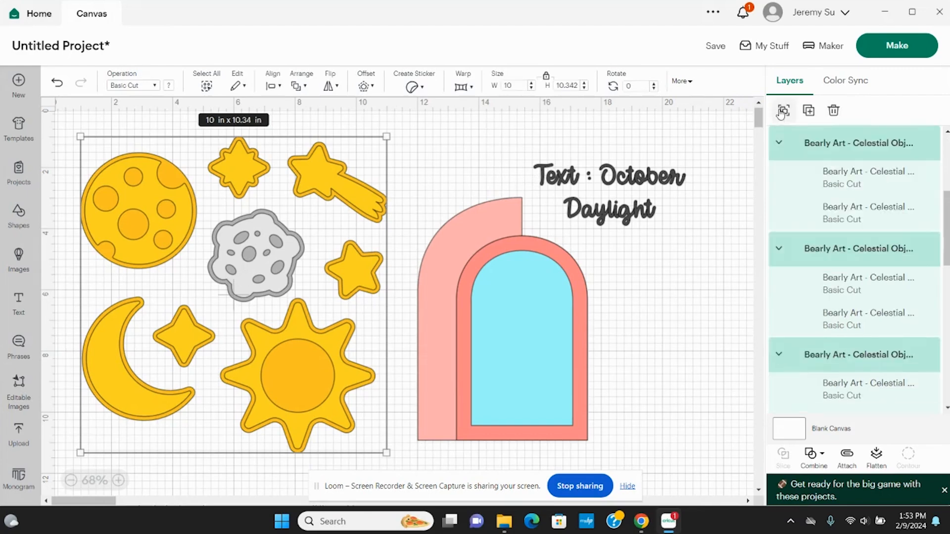
{"action": "left_click", "coordinate": [627, 307]}
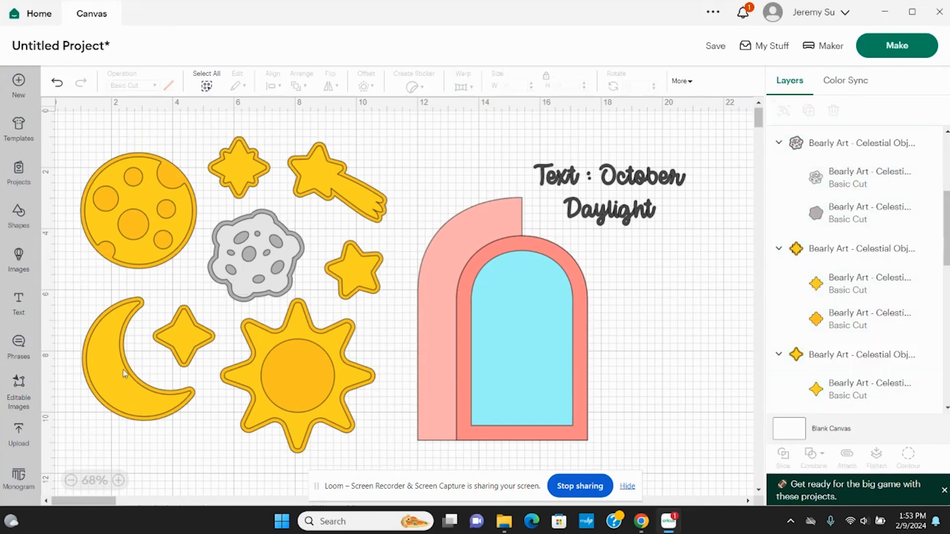
{"action": "left_click", "coordinate": [99, 376]}
{"action": "left_click_drag", "start_coordinate": [99, 376], "coordinate": [646, 348]}
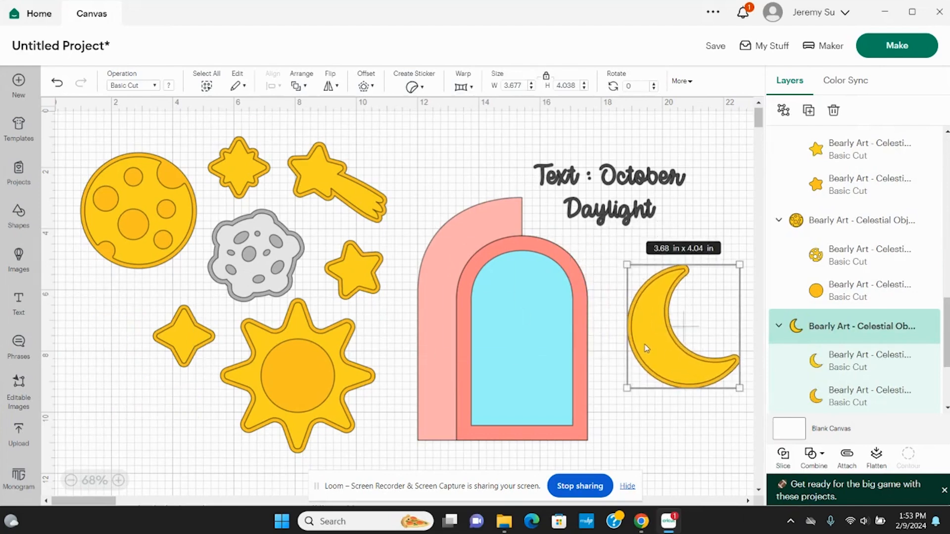
{"action": "left_click_drag", "start_coordinate": [205, 343], "coordinate": [637, 413]}
- Delete the leftover celestial shapes and shift the arch toward the left
{"action": "left_click_drag", "start_coordinate": [66, 120], "coordinate": [397, 456]}
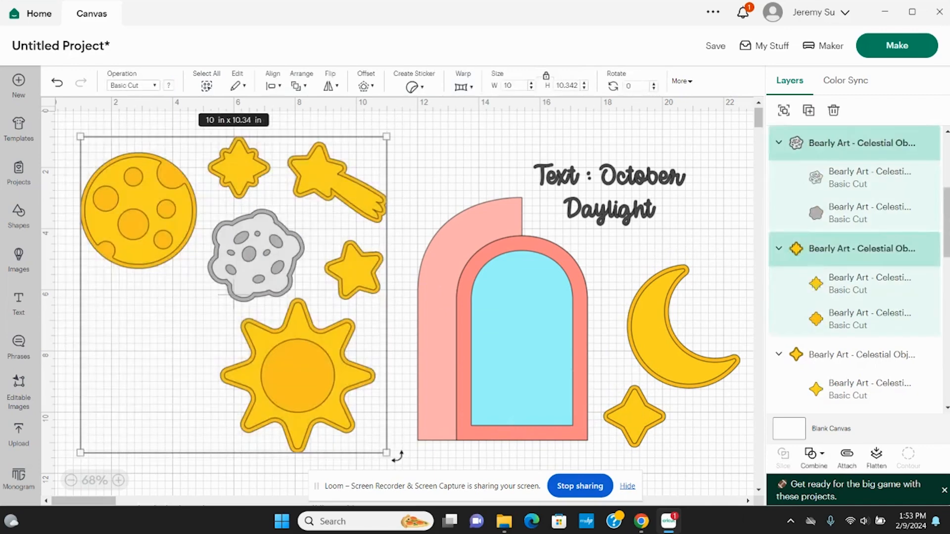
{"action": "key", "text": "Delete"}
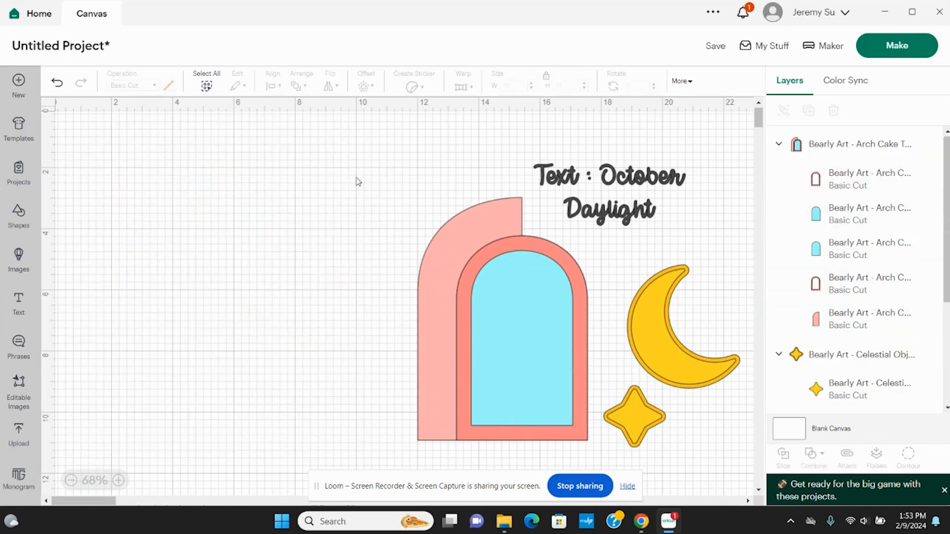
{"action": "left_click_drag", "start_coordinate": [574, 302], "coordinate": [339, 284]}
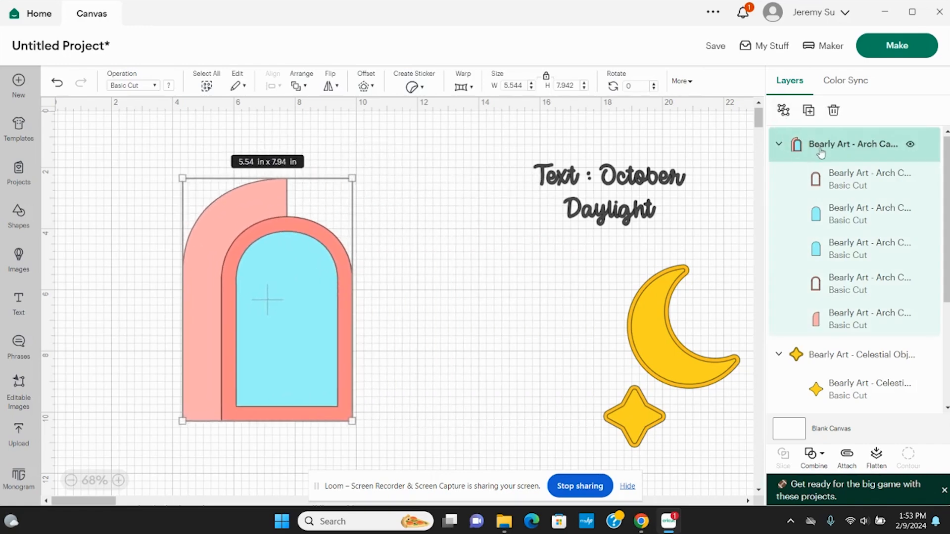
- Ungroup the arch and spread its outline frames and blue inserts into an overlapping row
{"action": "left_click", "coordinate": [784, 111]}
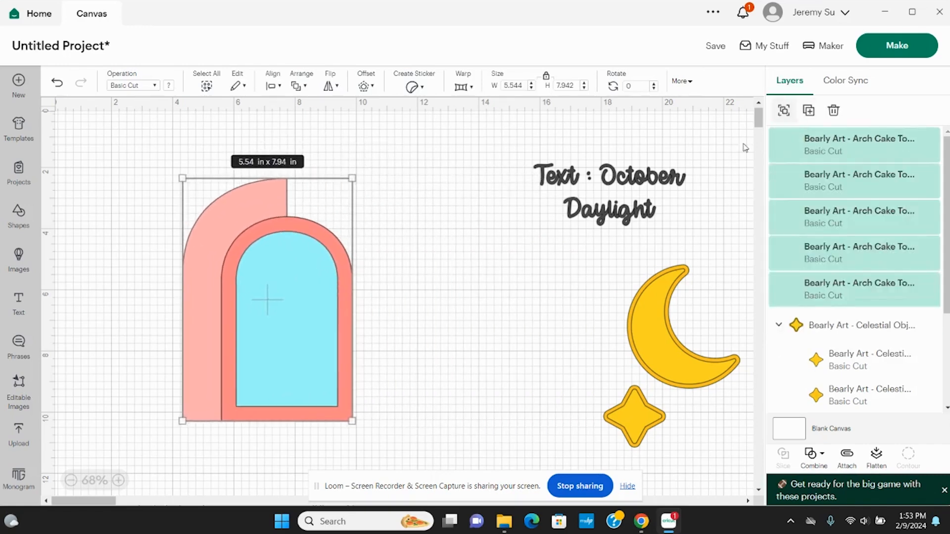
{"action": "left_click", "coordinate": [451, 331]}
{"action": "left_click_drag", "start_coordinate": [345, 308], "coordinate": [535, 315]}
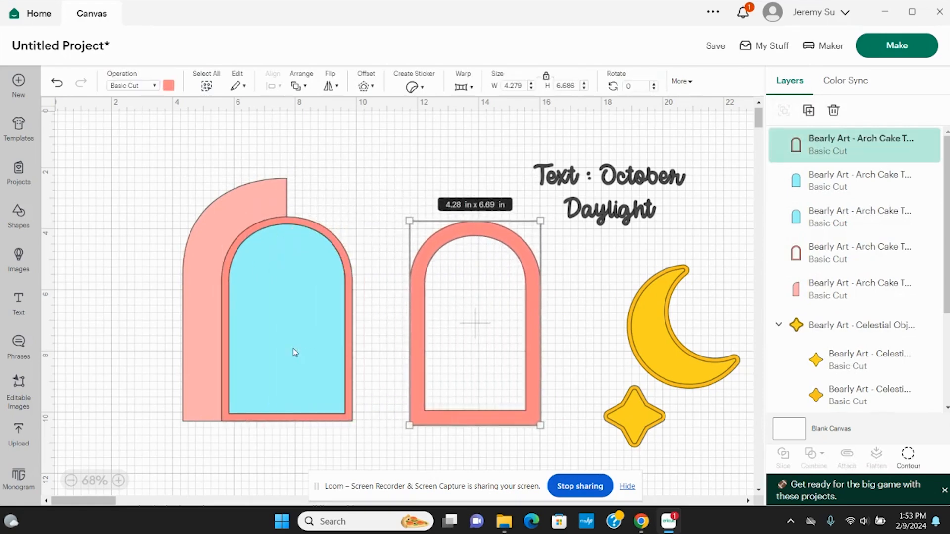
{"action": "left_click_drag", "start_coordinate": [292, 335], "coordinate": [435, 341]}
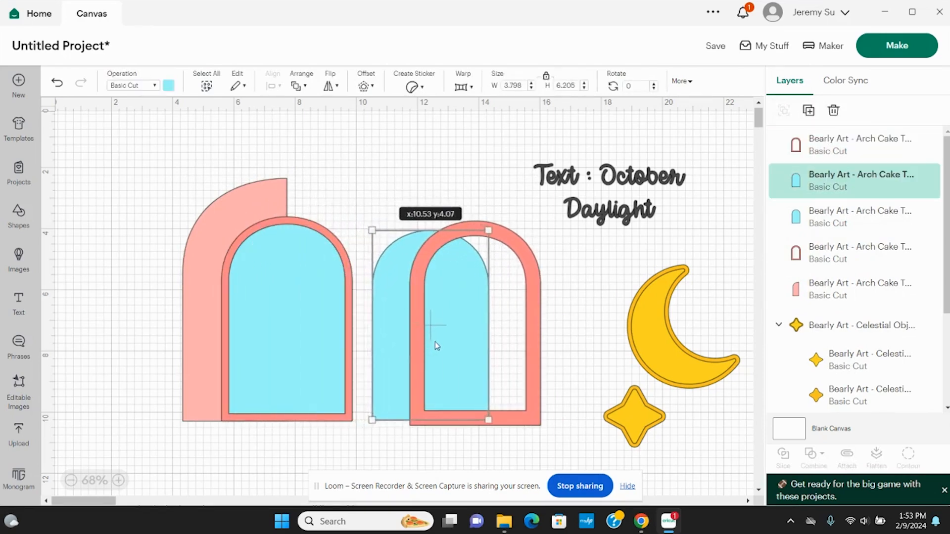
{"action": "left_click_drag", "start_coordinate": [292, 335], "coordinate": [367, 344]}
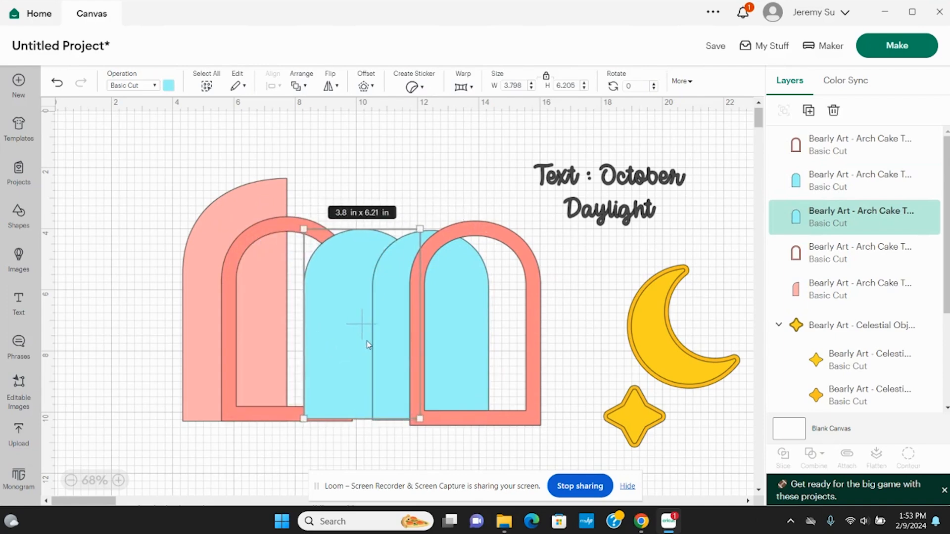
{"action": "left_click_drag", "start_coordinate": [229, 306], "coordinate": [271, 314]}
{"action": "left_click", "coordinate": [207, 310]}
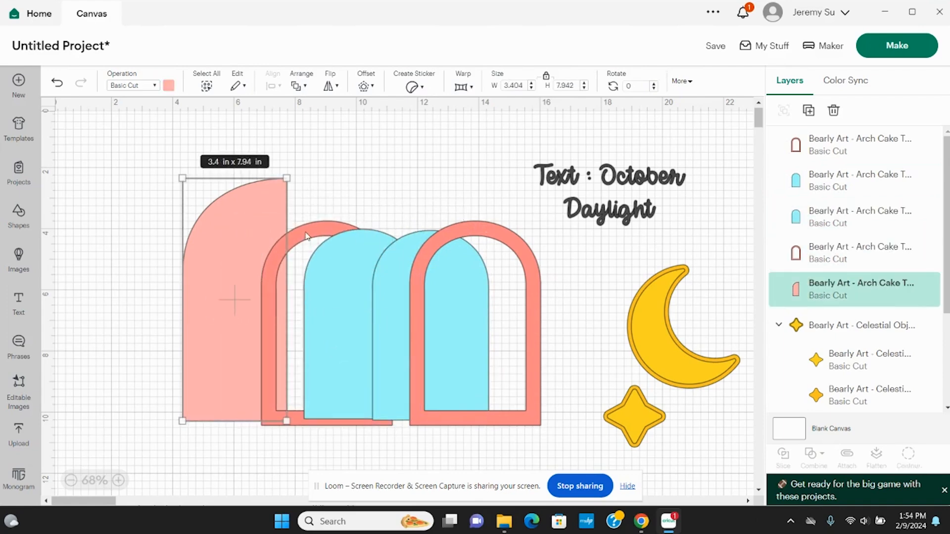
{"action": "mouse_move", "coordinate": [306, 237]}
{"action": "left_mouse_down"}
{"action": "mouse_move", "coordinate": [267, 237]}
{"action": "mouse_move", "coordinate": [299, 230]}
{"action": "left_mouse_up"}
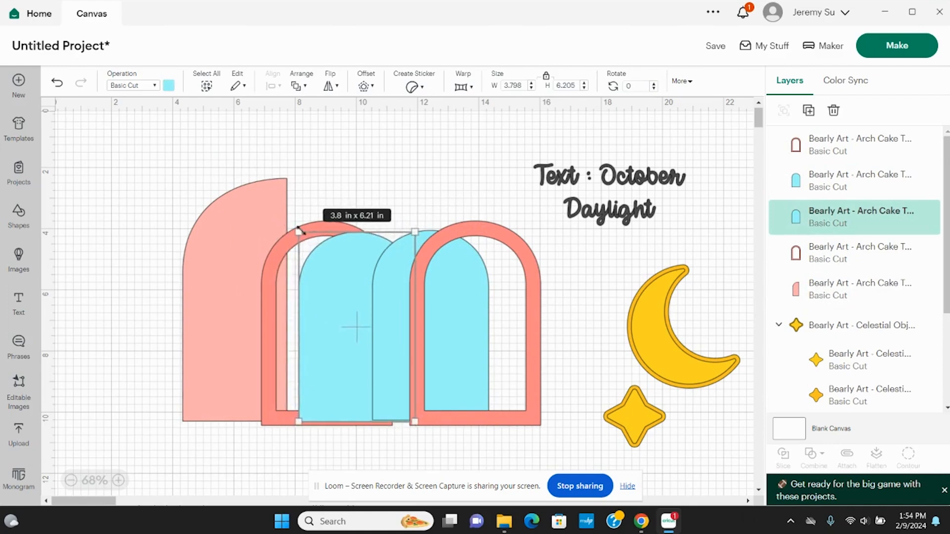
{"action": "left_click", "coordinate": [656, 345]}
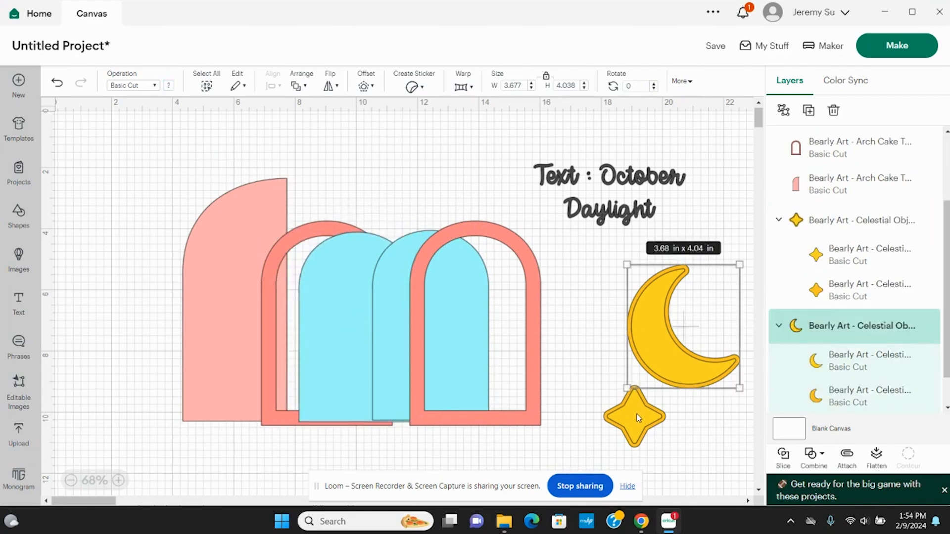
- Move the star and moon up, setting the moon on the right arch's top corner
{"action": "left_click_drag", "start_coordinate": [638, 418], "coordinate": [597, 392]}
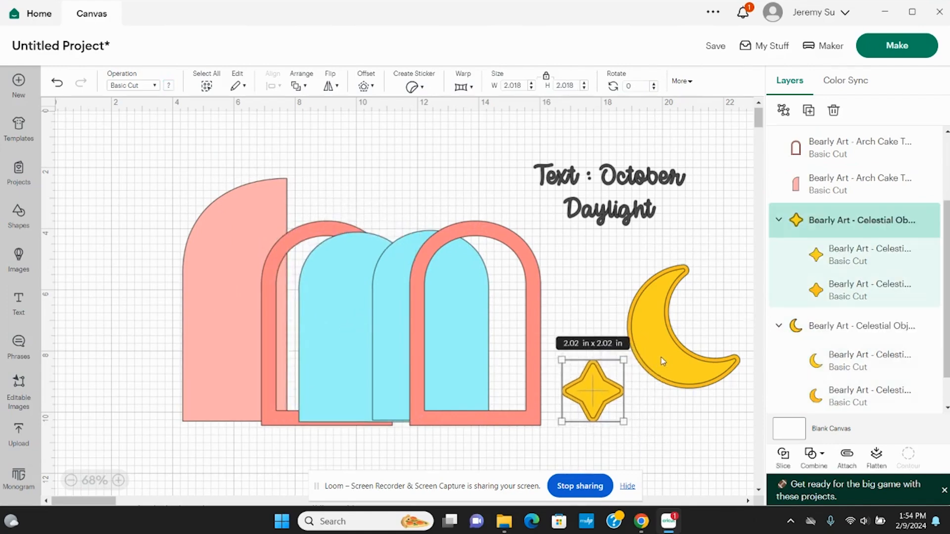
{"action": "left_click_drag", "start_coordinate": [663, 361], "coordinate": [623, 342]}
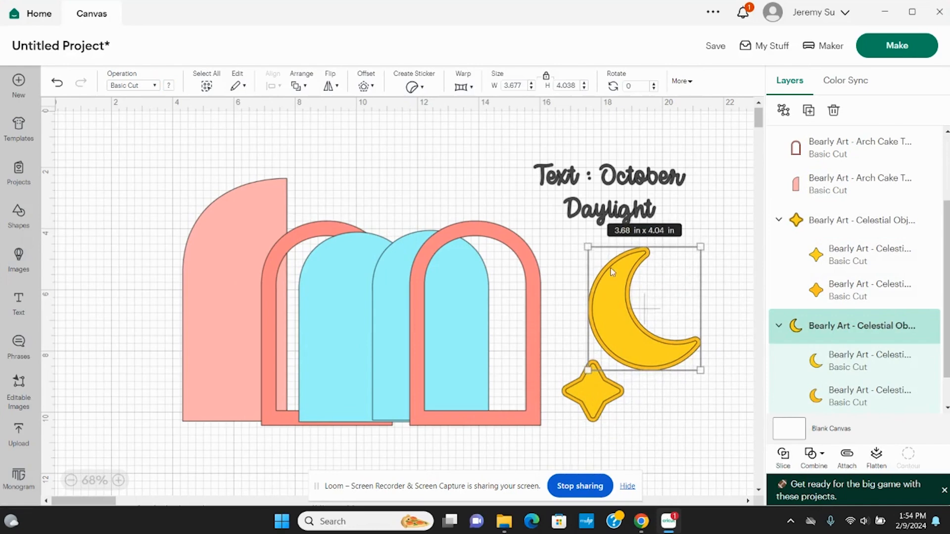
{"action": "left_click_drag", "start_coordinate": [630, 325], "coordinate": [545, 253]}
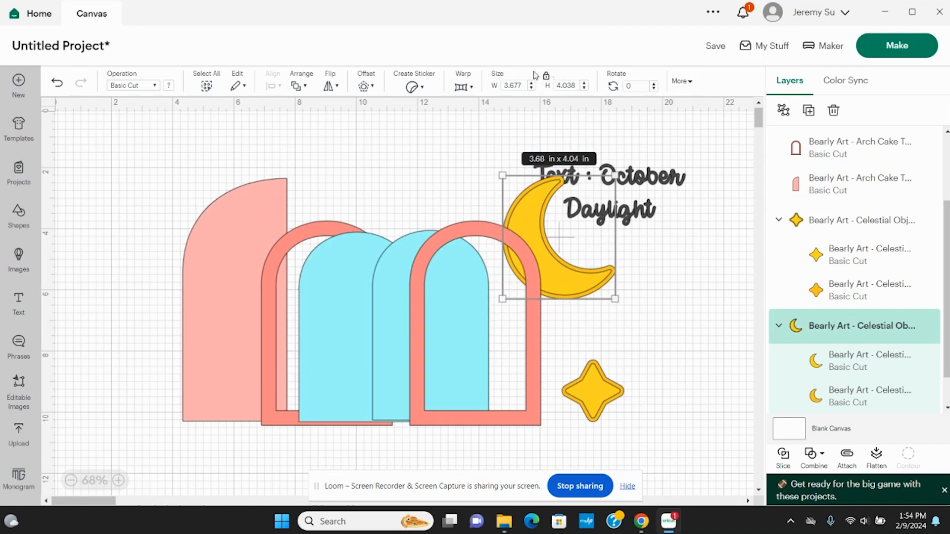
{"action": "left_click", "coordinate": [546, 79]}
{"action": "mouse_move", "coordinate": [501, 174]}
{"action": "left_mouse_down"}
{"action": "mouse_move", "coordinate": [517, 151]}
{"action": "mouse_move", "coordinate": [490, 165]}
{"action": "mouse_move", "coordinate": [601, 218]}
{"action": "mouse_move", "coordinate": [480, 203]}
{"action": "mouse_move", "coordinate": [483, 138]}
{"action": "mouse_move", "coordinate": [492, 179]}
{"action": "left_mouse_up"}
{"action": "key", "text": "ctrl+z"}
- Shrink the moon to about 2.7 x 2.96 in and nudge it into place
{"action": "left_click", "coordinate": [527, 197]}
{"action": "left_click_drag", "start_coordinate": [614, 296], "coordinate": [584, 265]}
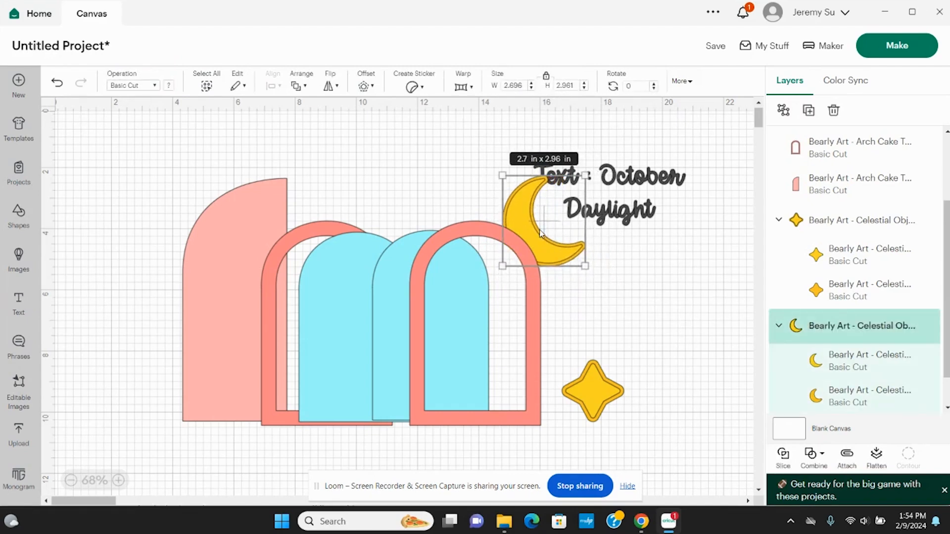
{"action": "mouse_move", "coordinate": [541, 232]}
{"action": "left_mouse_down"}
{"action": "mouse_move", "coordinate": [552, 244]}
{"action": "mouse_move", "coordinate": [541, 252]}
{"action": "left_mouse_up"}
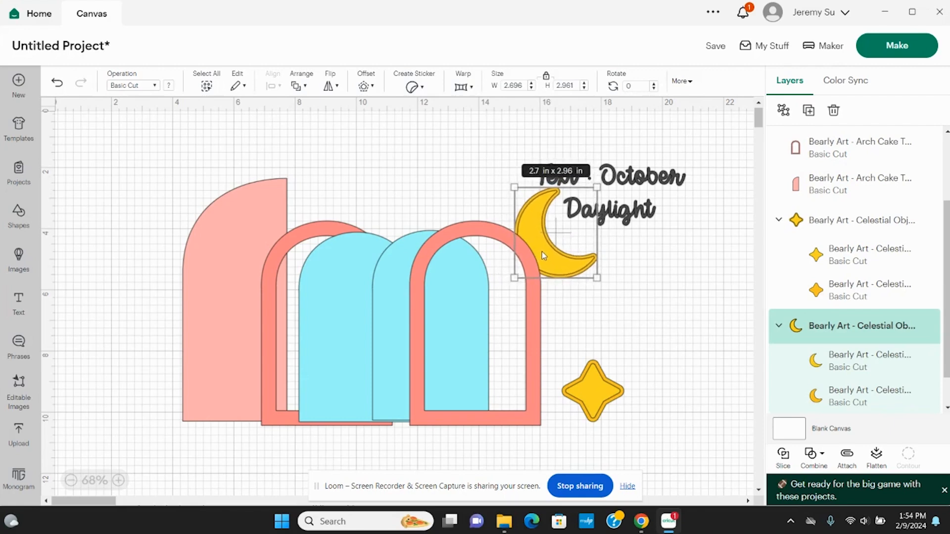
{"action": "left_click", "coordinate": [622, 272]}
{"action": "left_click", "coordinate": [558, 258]}
{"action": "left_click_drag", "start_coordinate": [559, 261], "coordinate": [560, 267]}
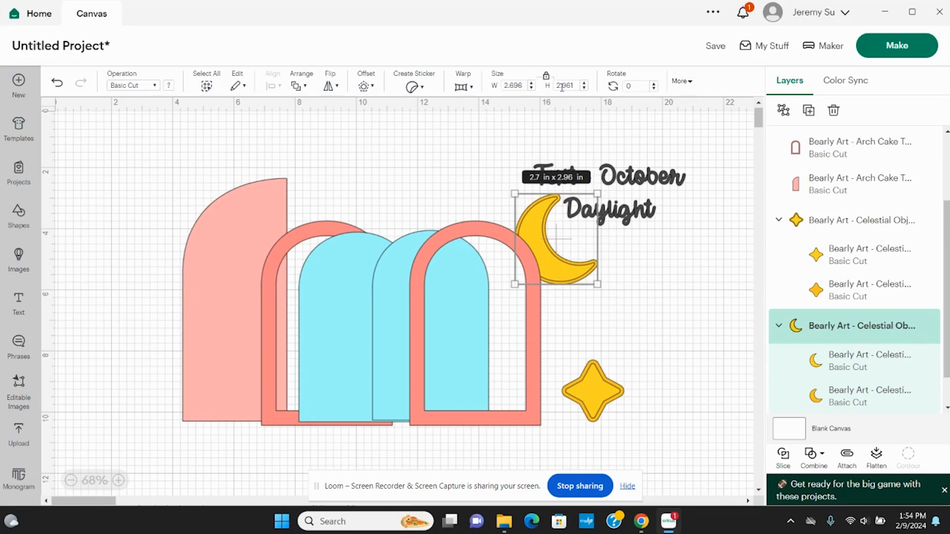
{"action": "left_click", "coordinate": [589, 390]}
- Shrink the star to about 1.43 in, paste two extra copies and spread them over the arches
{"action": "left_click_drag", "start_coordinate": [620, 424], "coordinate": [588, 358]}
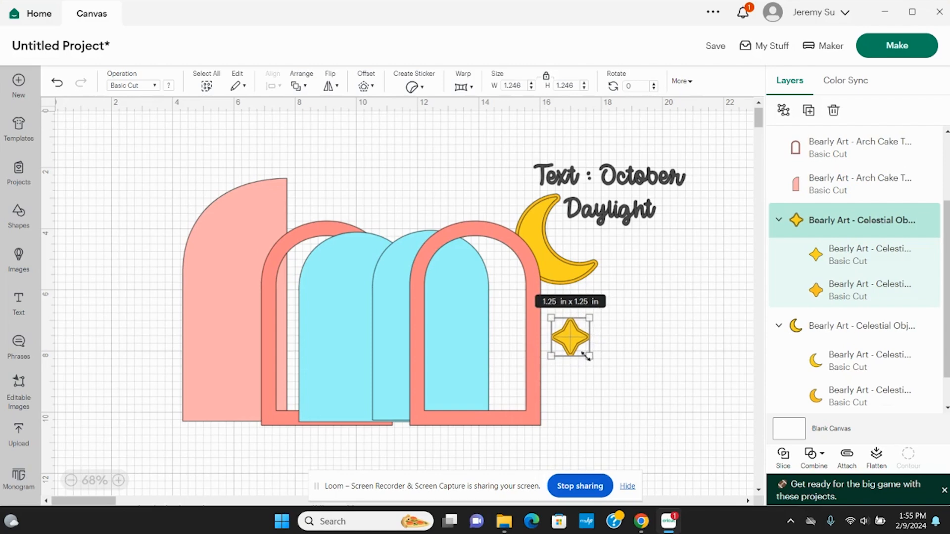
{"action": "key", "text": "ctrl+v"}
{"action": "key", "text": "ctrl+v"}
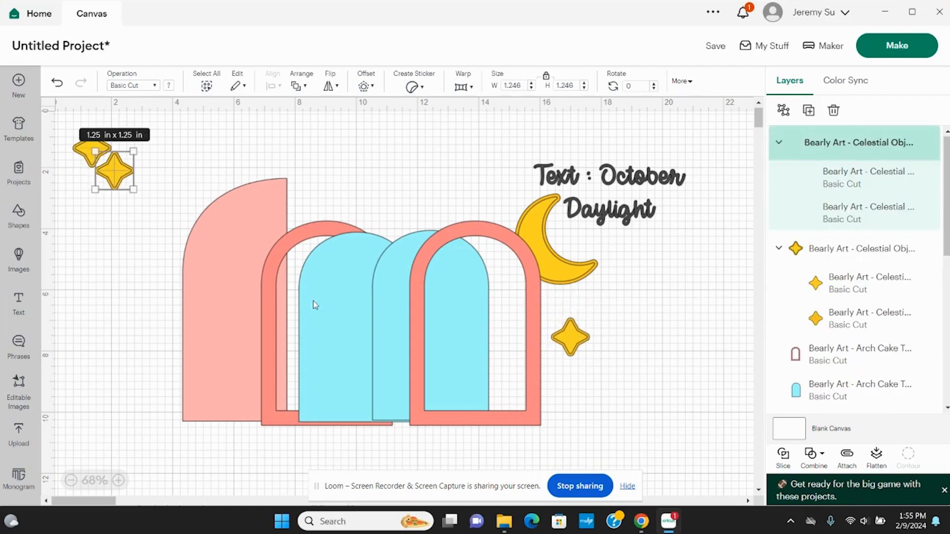
{"action": "left_click_drag", "start_coordinate": [120, 176], "coordinate": [631, 328]}
{"action": "left_click_drag", "start_coordinate": [103, 150], "coordinate": [625, 379]}
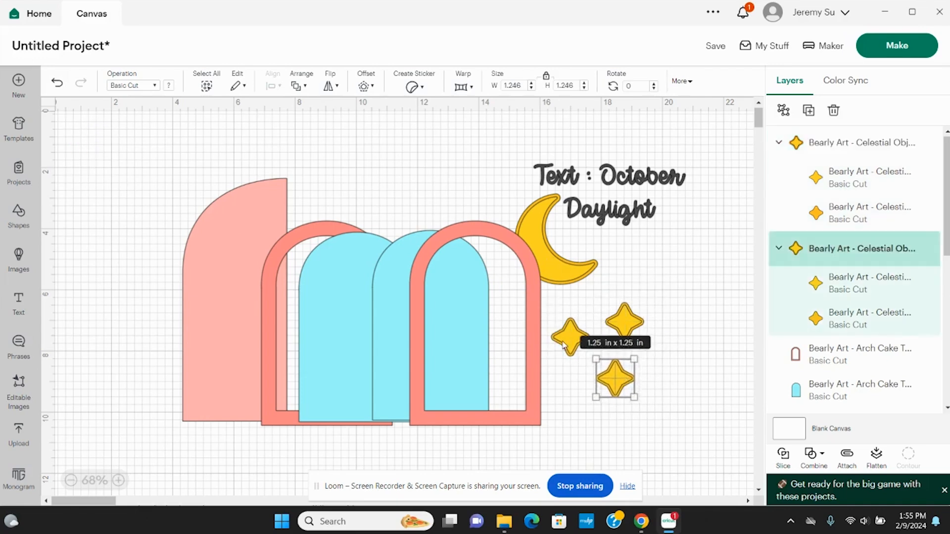
{"action": "left_click_drag", "start_coordinate": [564, 345], "coordinate": [526, 334]}
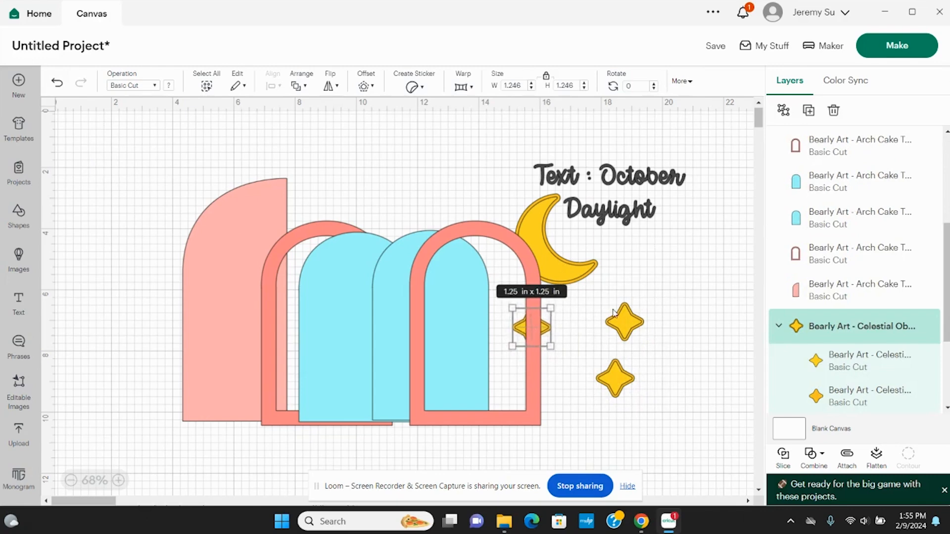
{"action": "left_click_drag", "start_coordinate": [615, 328], "coordinate": [406, 319]}
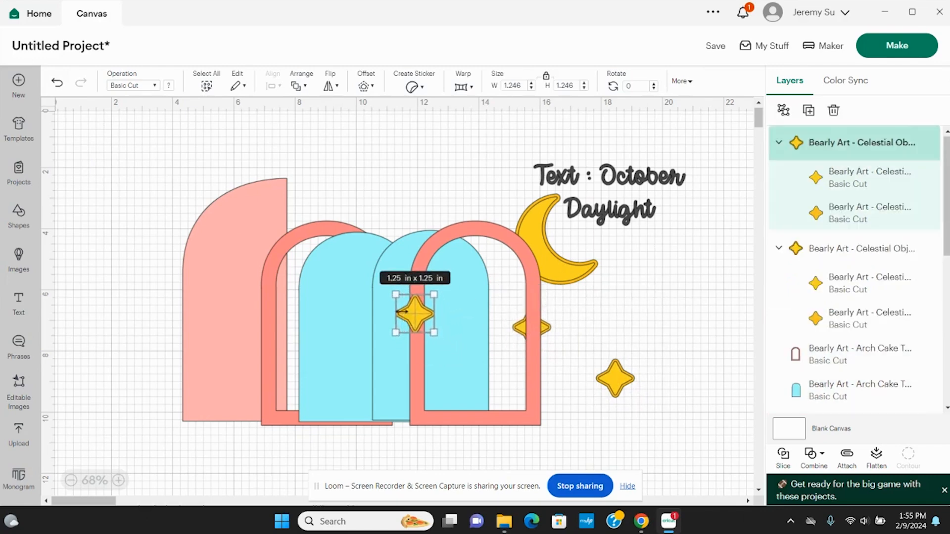
{"action": "mouse_move", "coordinate": [610, 372]}
{"action": "left_mouse_down"}
{"action": "mouse_move", "coordinate": [526, 371]}
{"action": "mouse_move", "coordinate": [536, 381]}
{"action": "mouse_move", "coordinate": [623, 377]}
{"action": "left_mouse_up"}
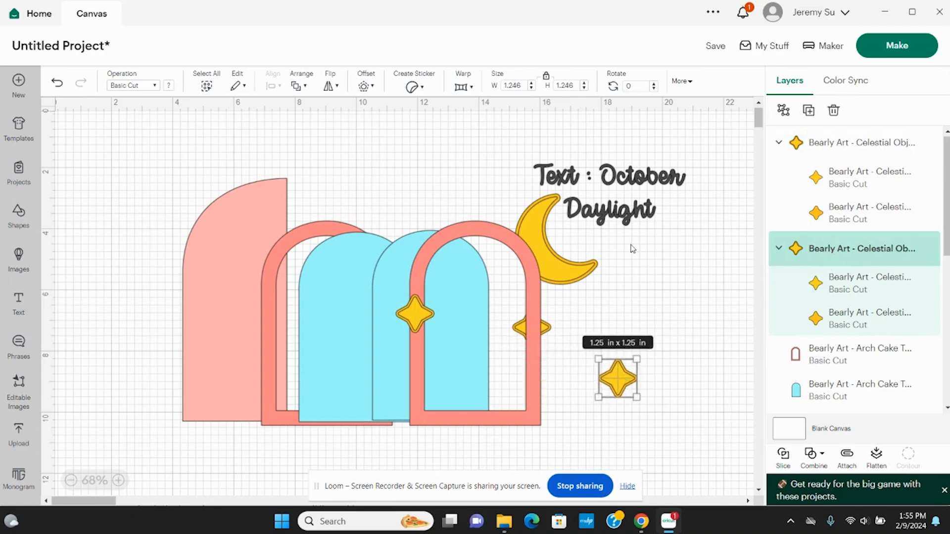
- Bring the star and moon groups to the front with Arrange
{"action": "left_click", "coordinate": [303, 87]}
{"action": "left_click", "coordinate": [312, 112]}
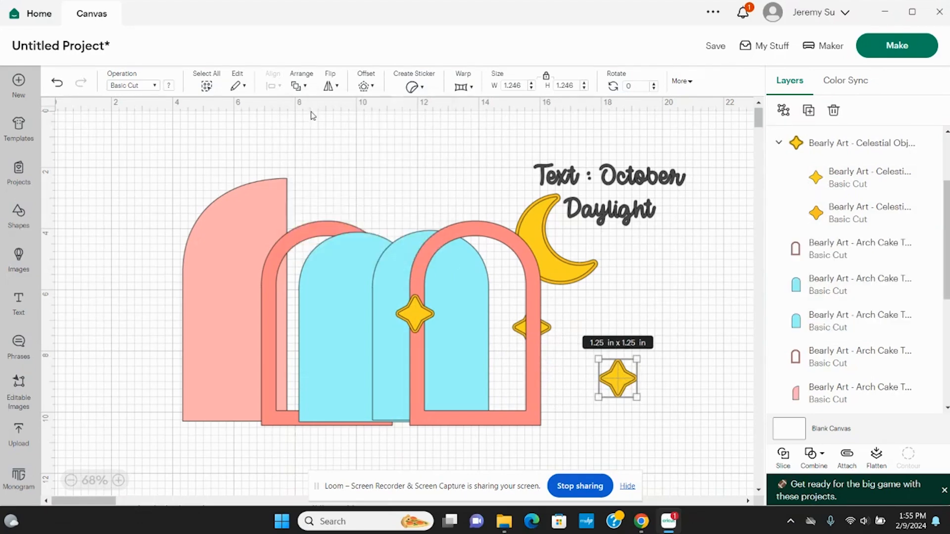
{"action": "left_click_drag", "start_coordinate": [613, 383], "coordinate": [538, 372]}
{"action": "left_click", "coordinate": [568, 275]}
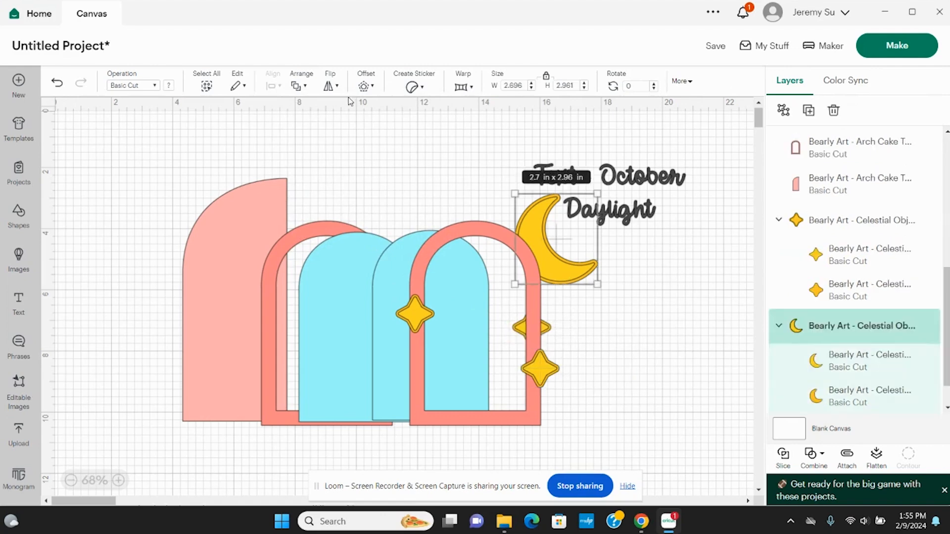
{"action": "left_click", "coordinate": [299, 87]}
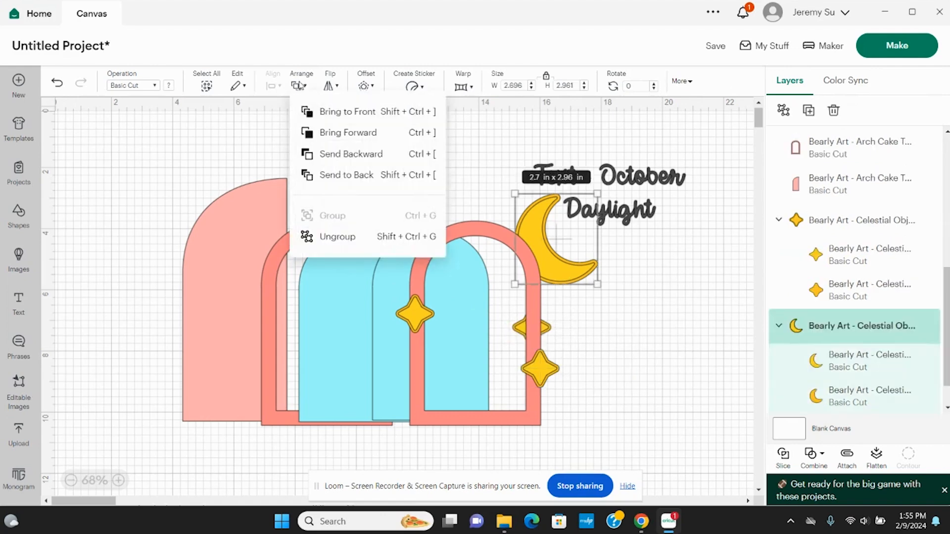
{"action": "left_click", "coordinate": [331, 111]}
{"action": "left_click", "coordinate": [550, 330]}
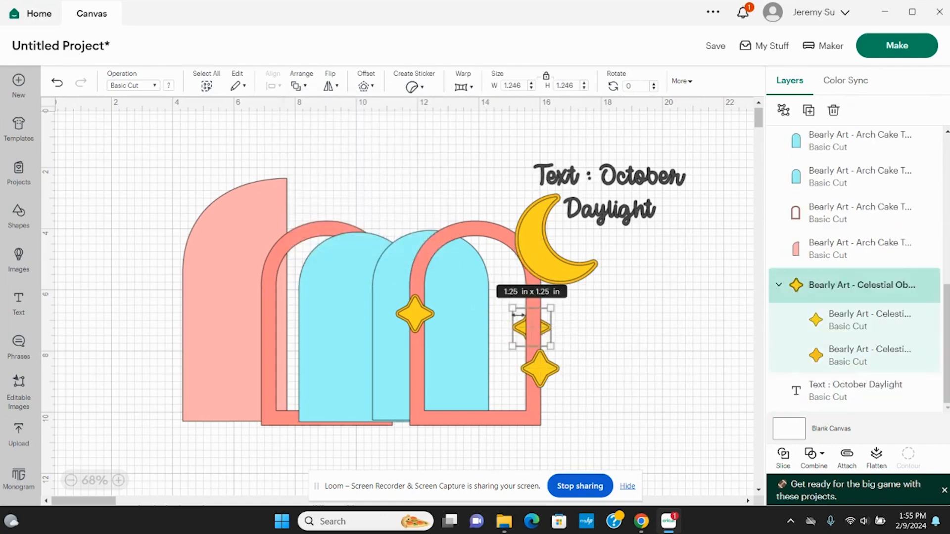
{"action": "left_click", "coordinate": [303, 87]}
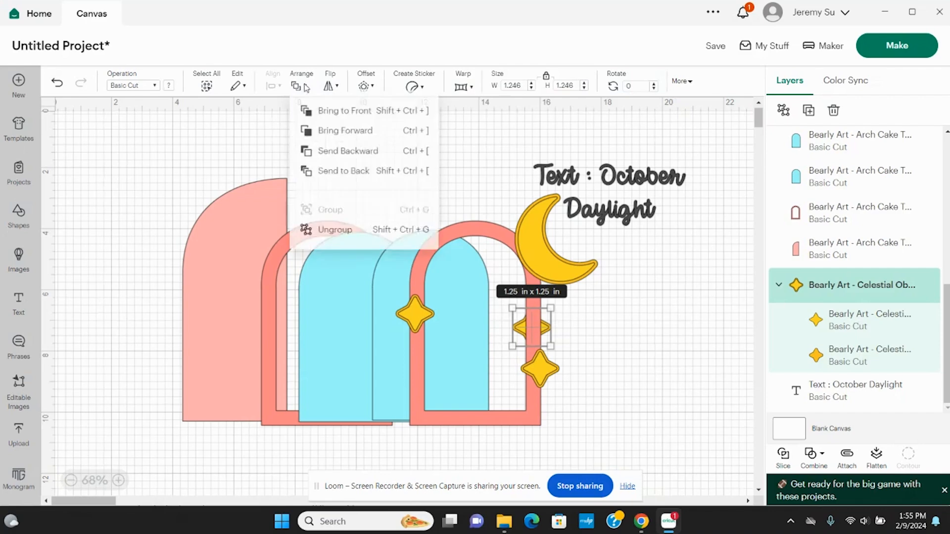
{"action": "left_click", "coordinate": [319, 110]}
- Cluster the three stars right of the arch and move a blue arch to the far left
{"action": "left_click", "coordinate": [619, 348]}
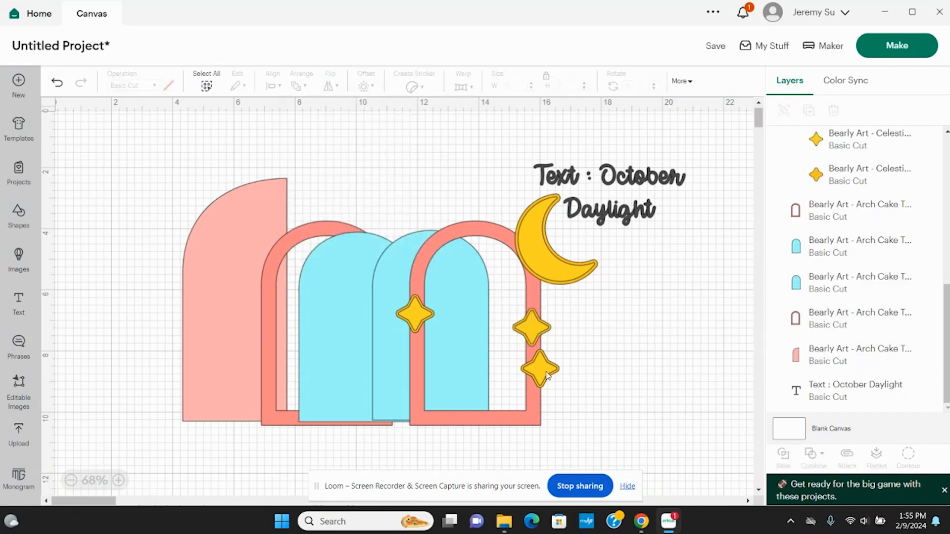
{"action": "left_click_drag", "start_coordinate": [546, 375], "coordinate": [582, 387]}
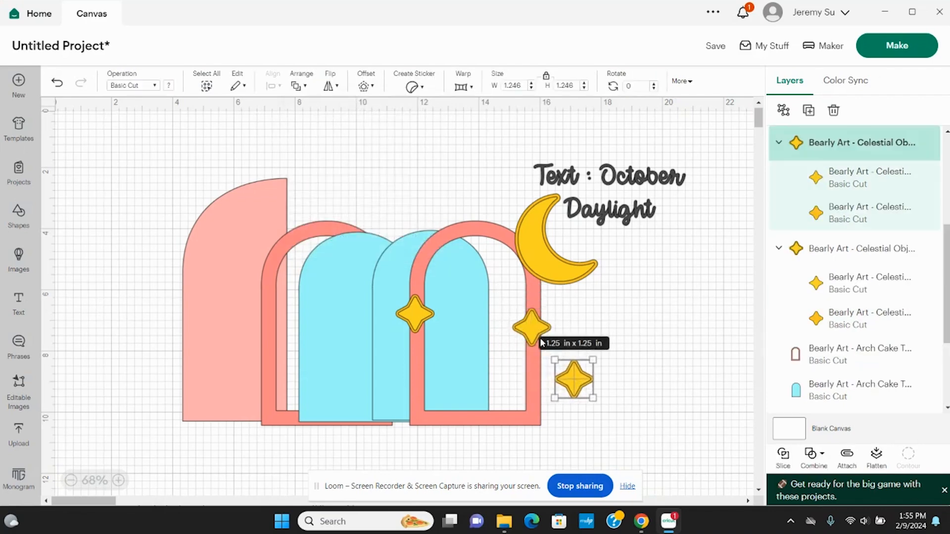
{"action": "left_click_drag", "start_coordinate": [532, 334], "coordinate": [603, 330]}
{"action": "left_click_drag", "start_coordinate": [423, 320], "coordinate": [635, 375]}
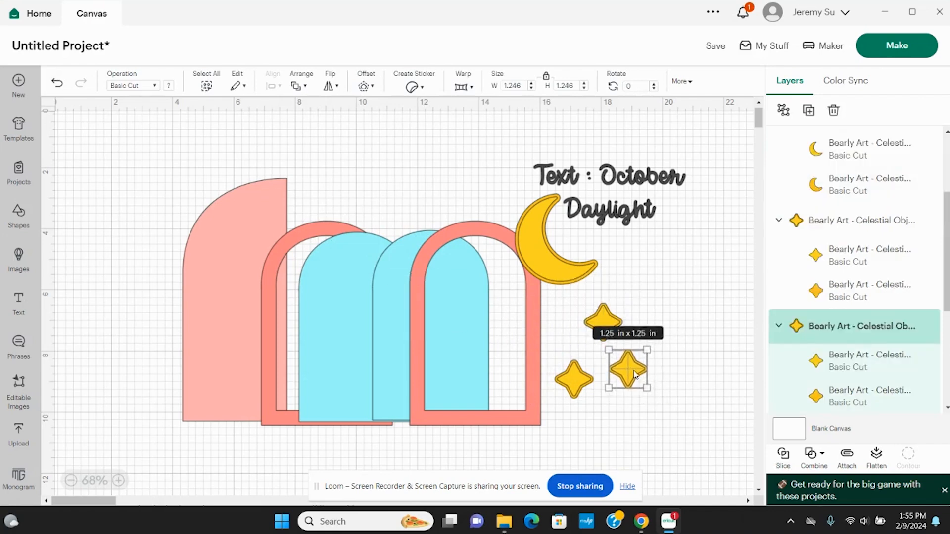
{"action": "left_click_drag", "start_coordinate": [346, 347], "coordinate": [158, 338]}
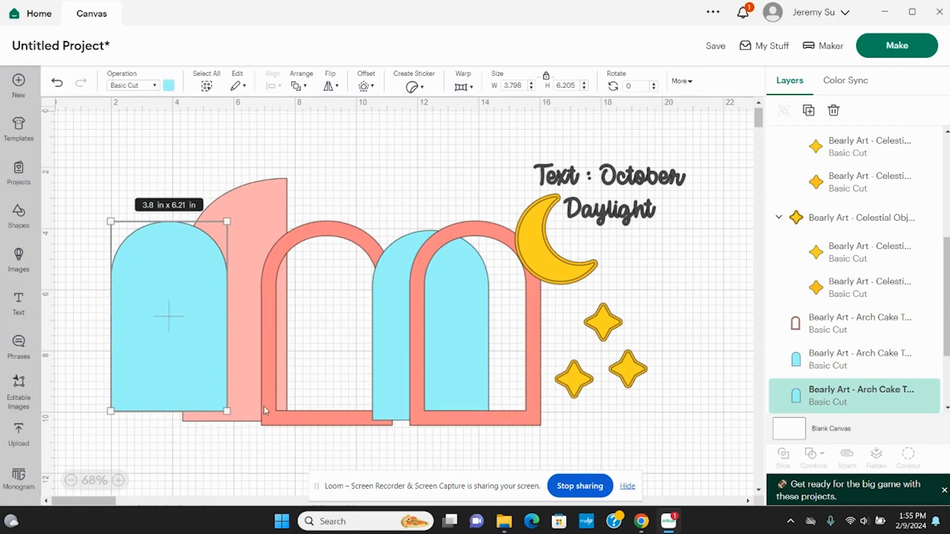
- Lay the pink arch frame over the left blue arch and nudge the moon slightly up-left
{"action": "left_click_drag", "start_coordinate": [263, 406], "coordinate": [117, 356]}
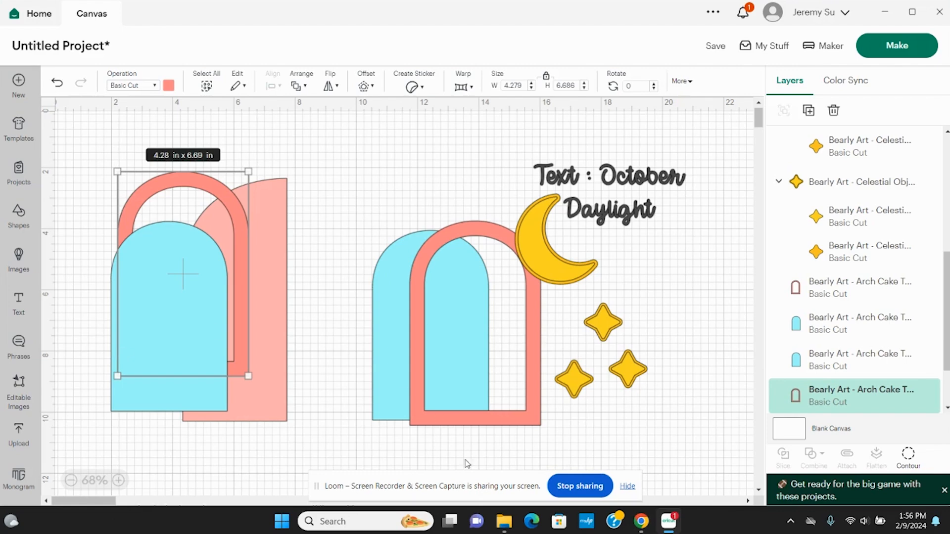
{"action": "left_click_drag", "start_coordinate": [534, 251], "coordinate": [531, 241]}
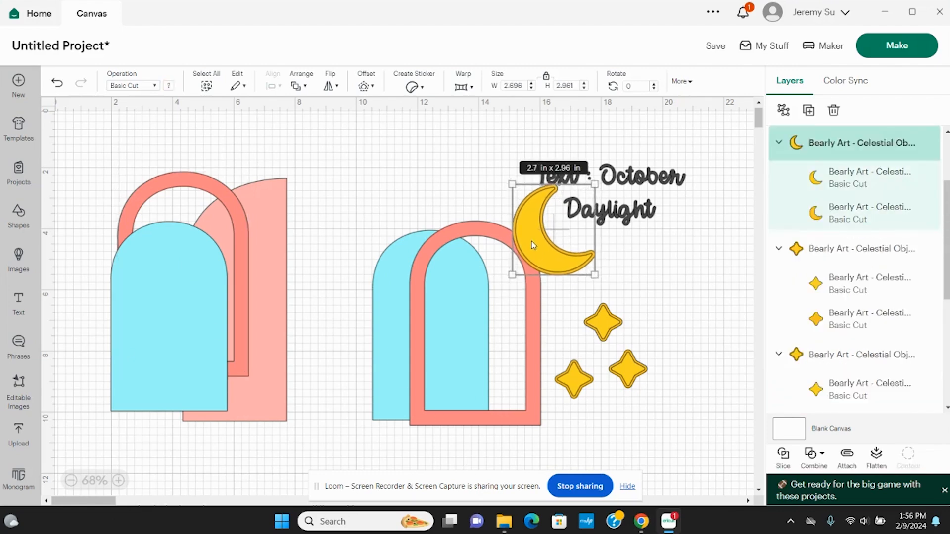
- Select the moon group, a moon piece, a star piece and the star group in the Layers panel
{"action": "left_click", "coordinate": [671, 319]}
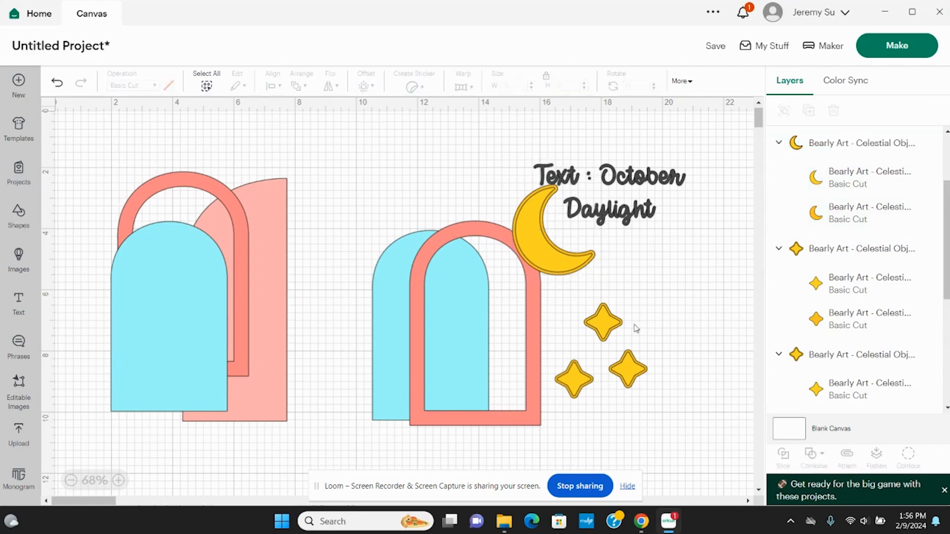
{"action": "left_click", "coordinate": [541, 247]}
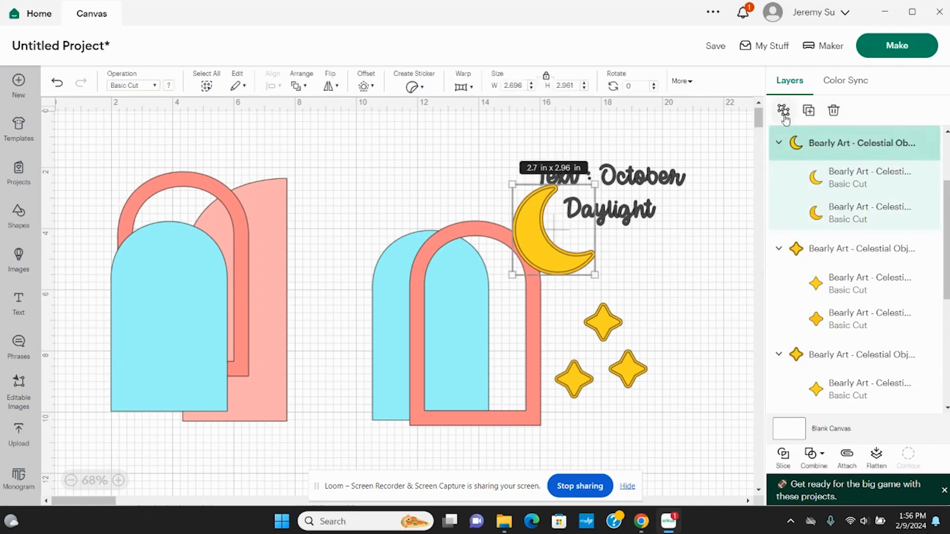
{"action": "left_click", "coordinate": [806, 224]}
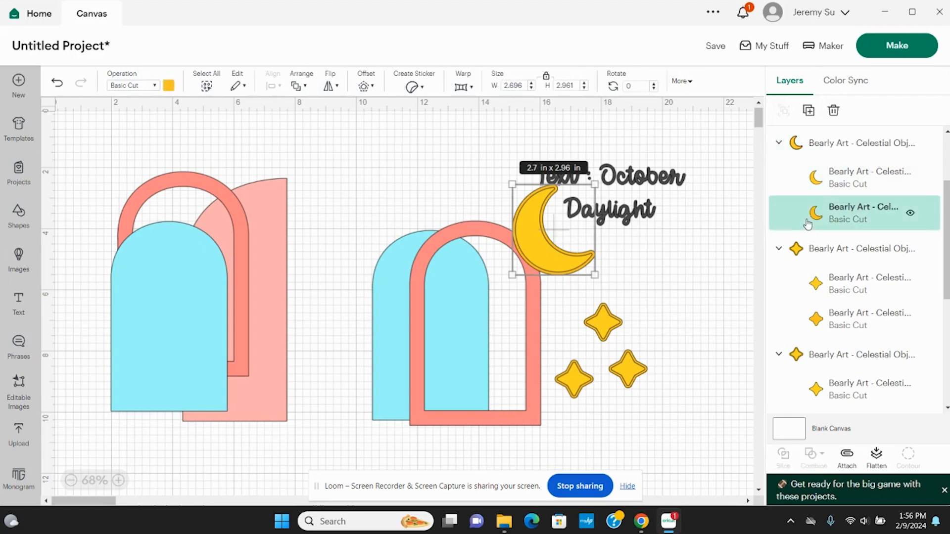
{"action": "left_click", "coordinate": [816, 329]}
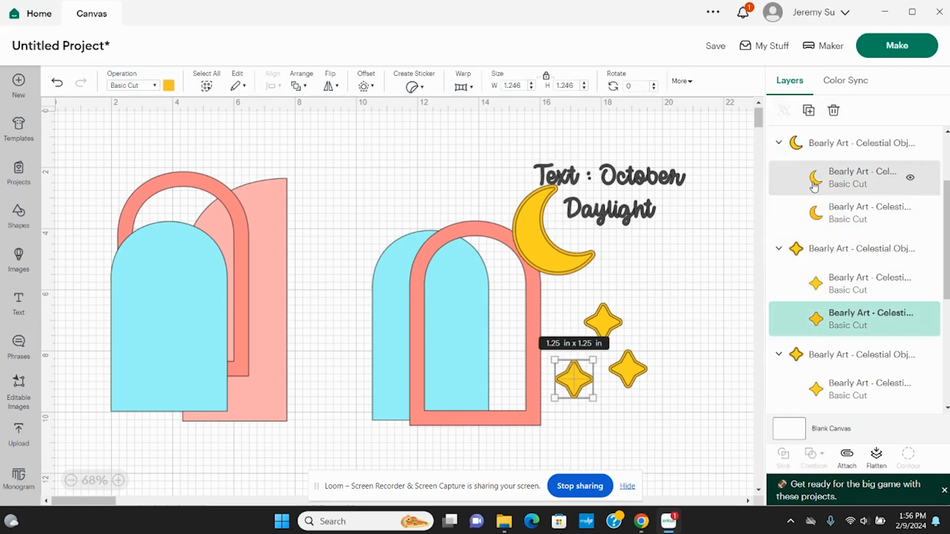
{"action": "left_click", "coordinate": [801, 247]}
- Ungroup, regroup, nudge and ungroup the star group again, leaving two separate star layers
{"action": "left_click", "coordinate": [783, 111]}
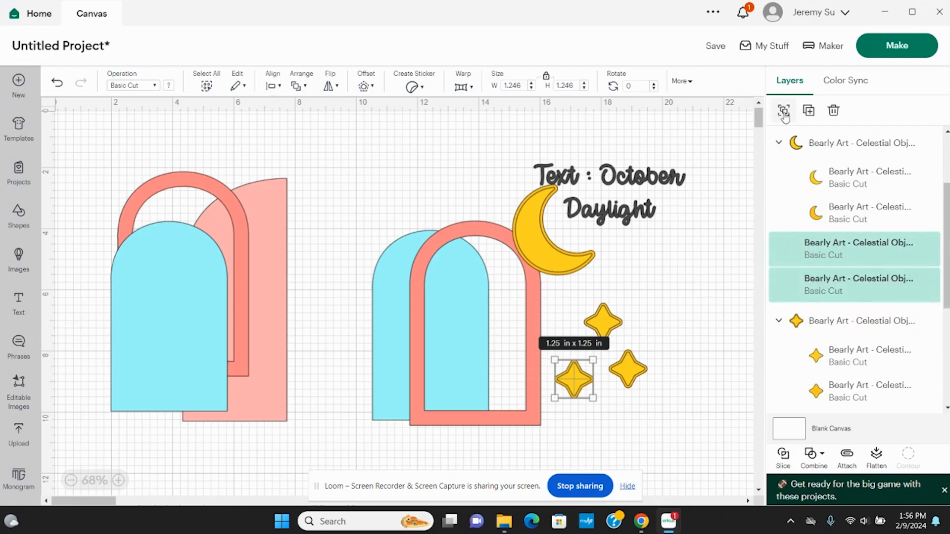
{"action": "left_click", "coordinate": [783, 111]}
{"action": "left_click", "coordinate": [652, 409]}
{"action": "left_click_drag", "start_coordinate": [577, 381], "coordinate": [578, 376]}
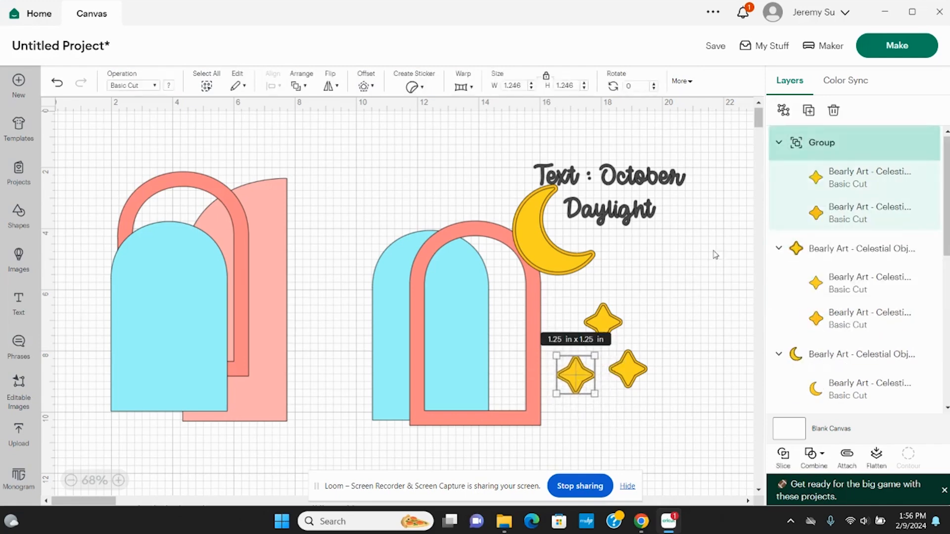
{"action": "left_click", "coordinate": [782, 111]}
{"action": "left_click", "coordinate": [712, 290]}
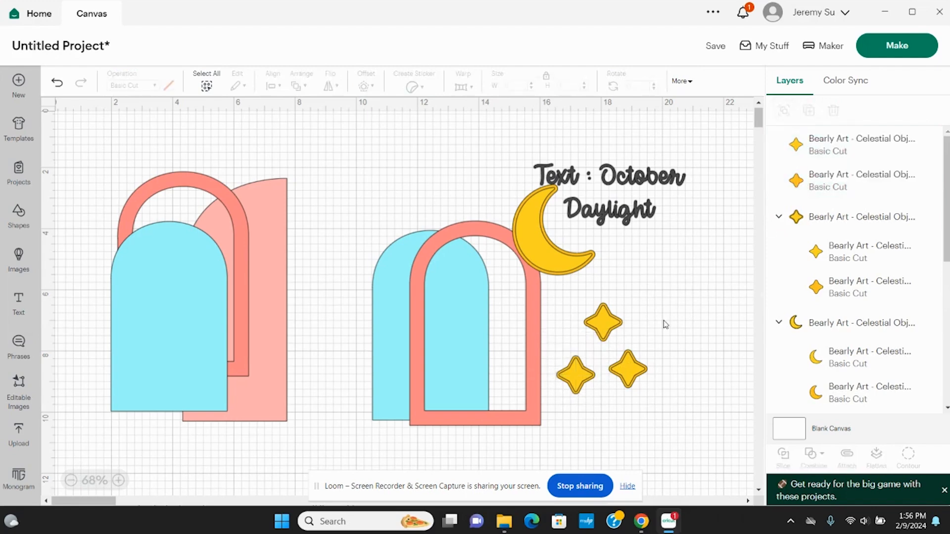
- Pull out the hidden small star and paste a copy of the left star onto the arch's right edge
{"action": "left_click_drag", "start_coordinate": [572, 376], "coordinate": [595, 401]}
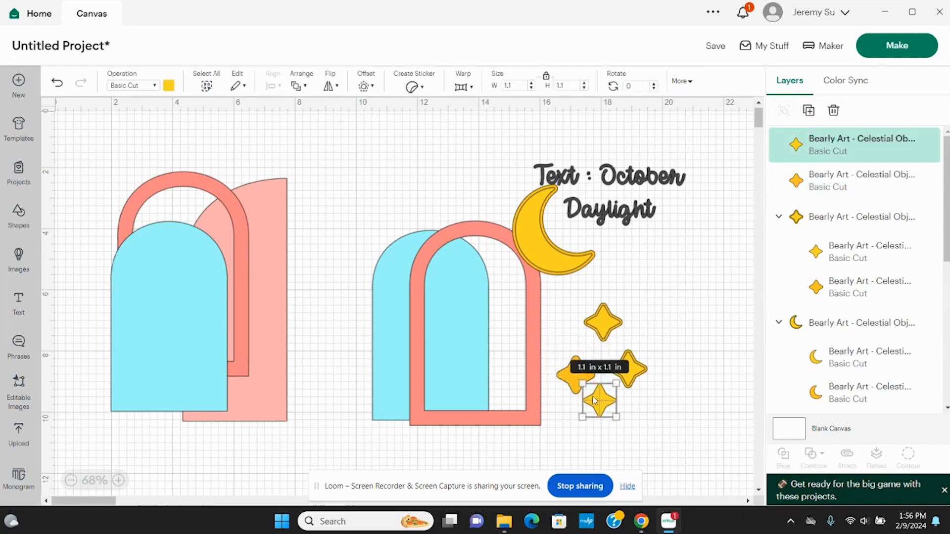
{"action": "left_click", "coordinate": [568, 380]}
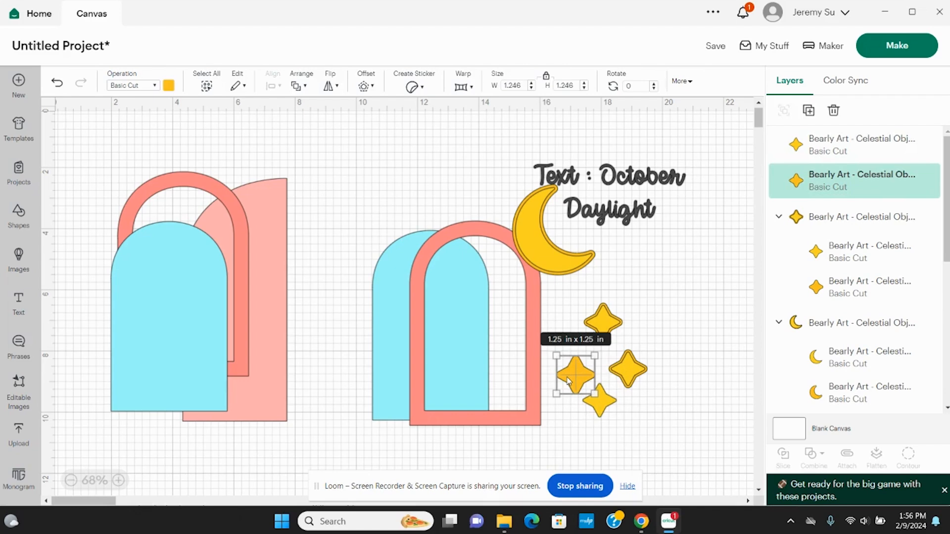
{"action": "key", "text": "ctrl+c"}
{"action": "key", "text": "ctrl+v"}
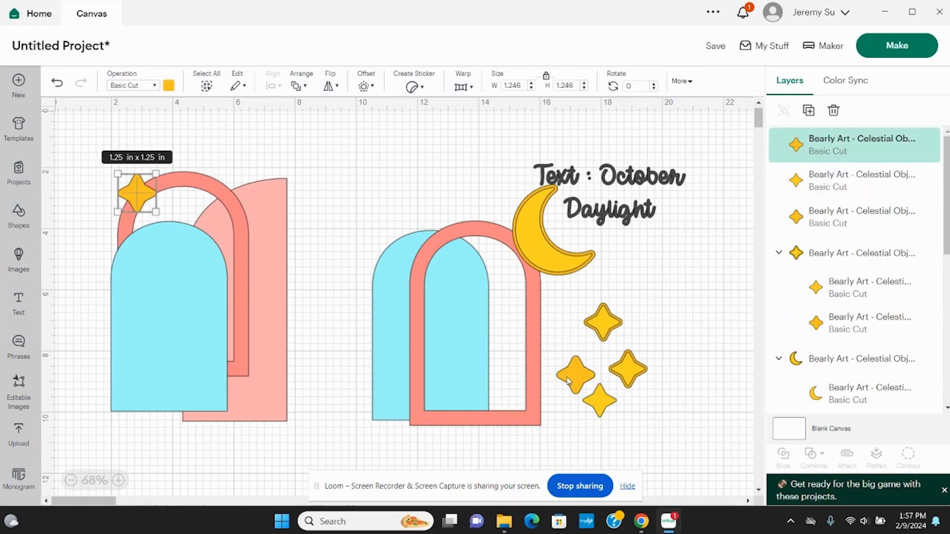
{"action": "left_click_drag", "start_coordinate": [137, 188], "coordinate": [534, 382]}
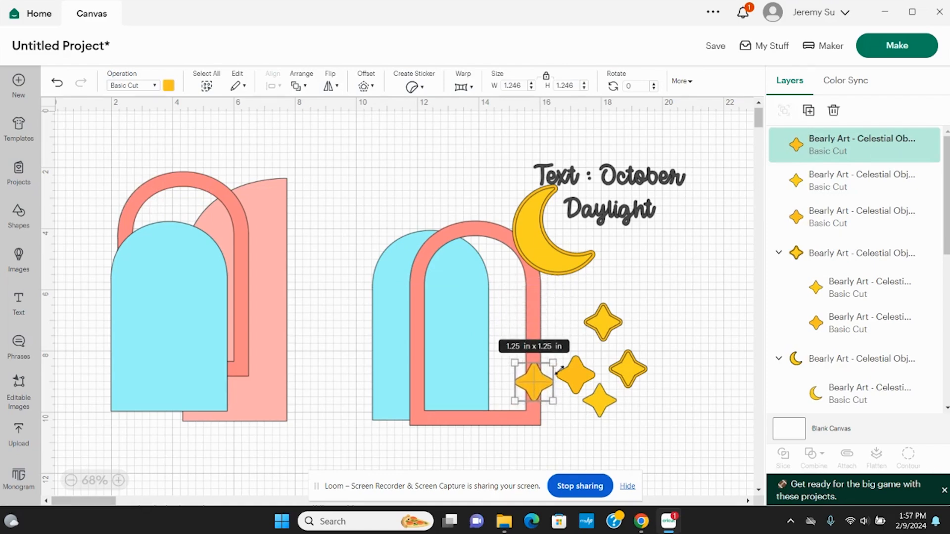
- Ungroup the right star and place a duplicate of its lower piece on the right arch's blue panel
{"action": "left_click", "coordinate": [628, 375]}
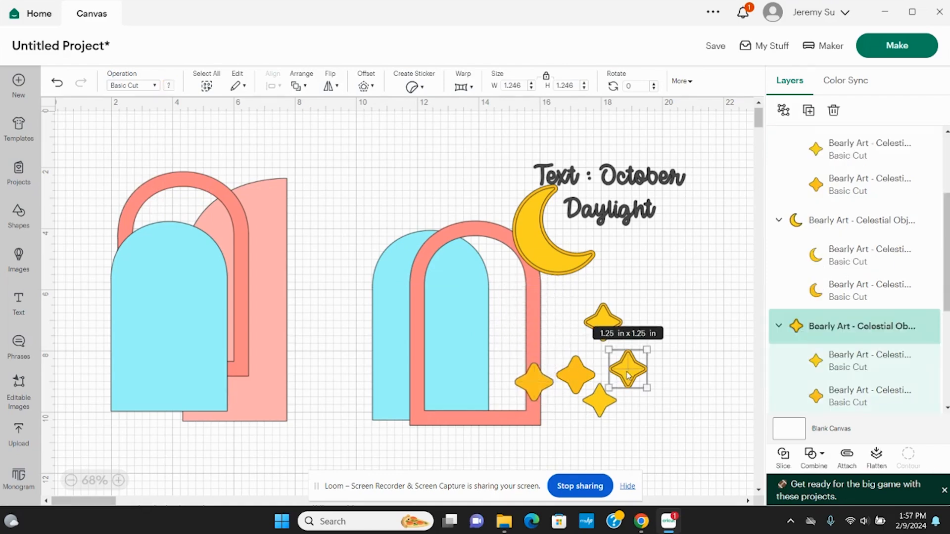
{"action": "scroll", "coordinate": [843, 335], "scroll_direction": "down", "scroll_amount": 1}
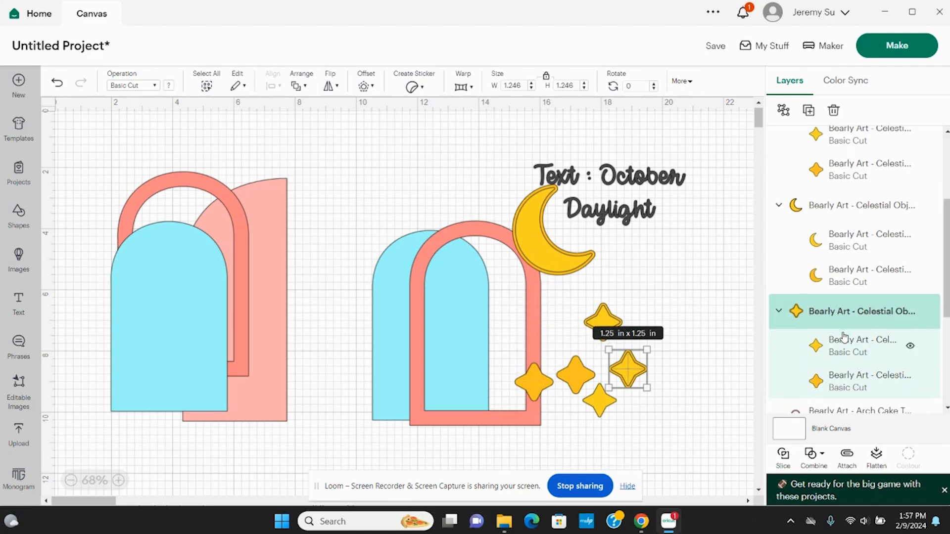
{"action": "left_click", "coordinate": [785, 112]}
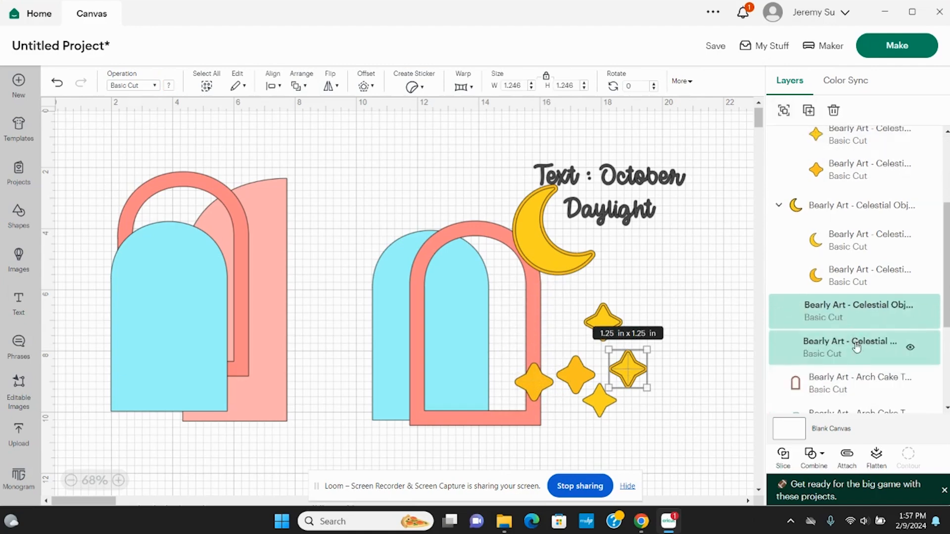
{"action": "left_click", "coordinate": [838, 347]}
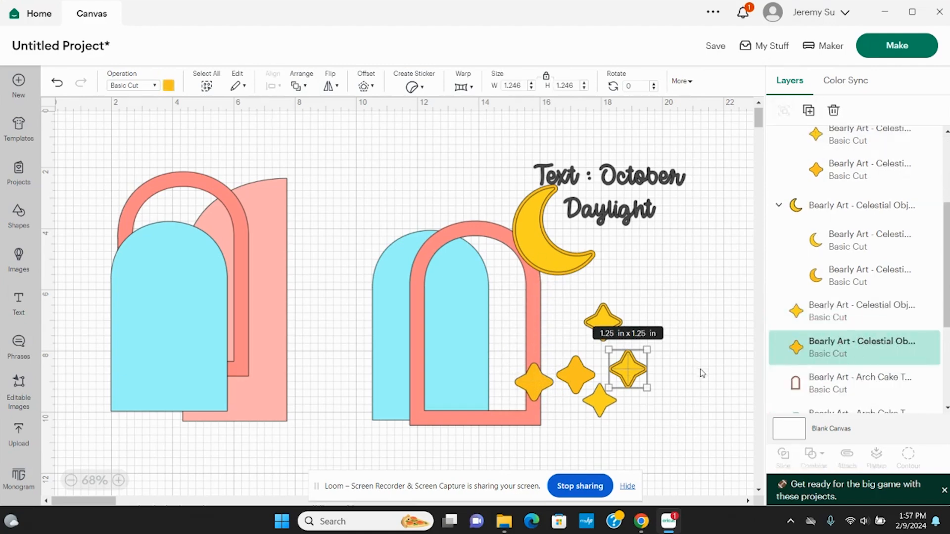
{"action": "key", "text": "ctrl+d"}
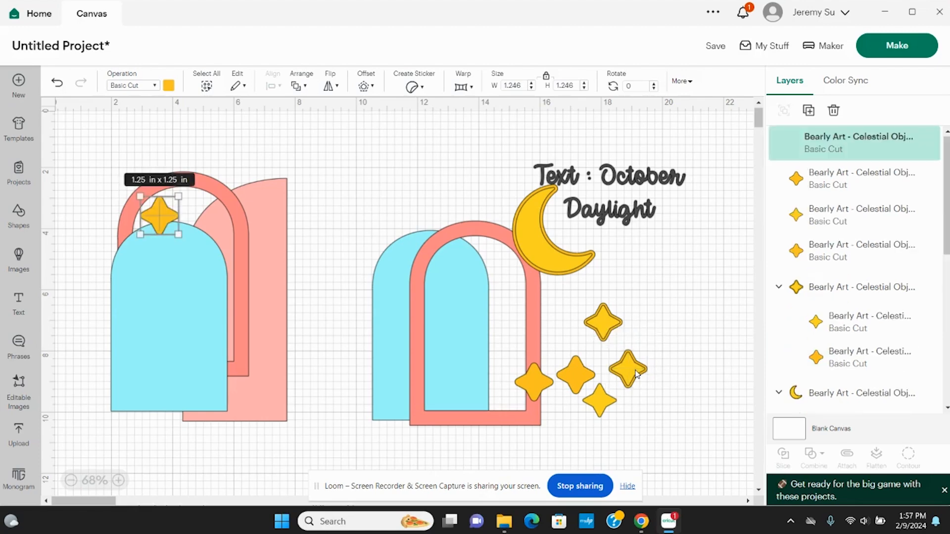
{"action": "left_click_drag", "start_coordinate": [154, 208], "coordinate": [417, 317]}
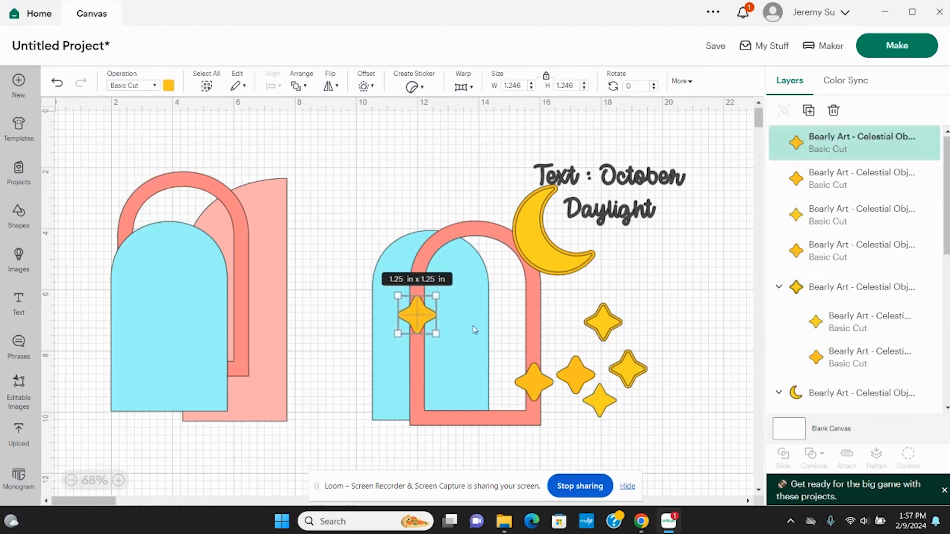
{"action": "left_click", "coordinate": [532, 414]}
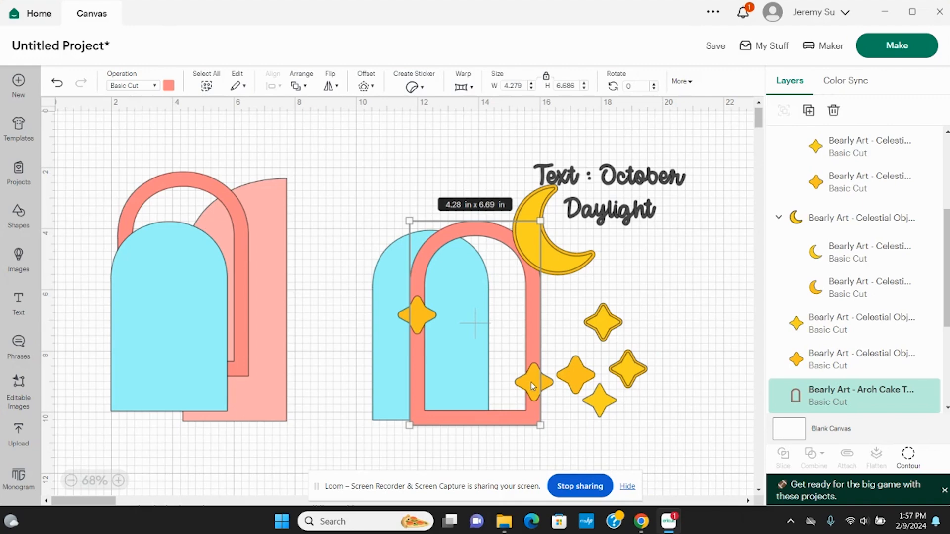
- Weld the blue-panel star into the pink arch frame's outline
{"action": "left_click_drag", "start_coordinate": [530, 382], "coordinate": [533, 384]}
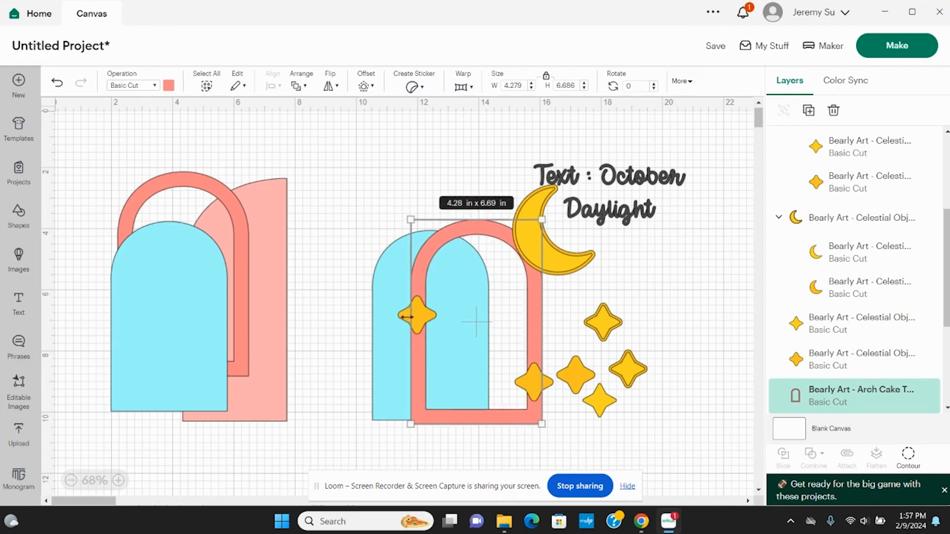
{"action": "left_click", "coordinate": [401, 316], "text": "shift"}
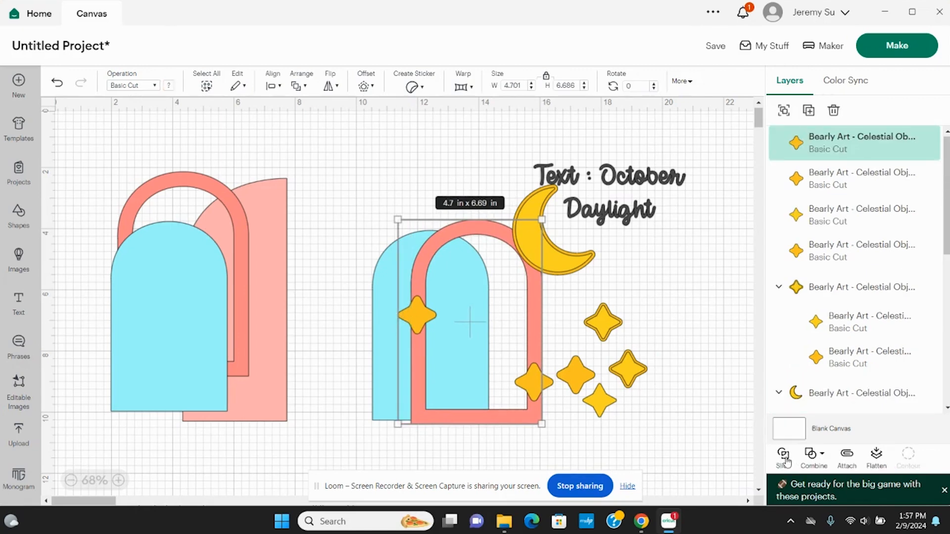
{"action": "left_click", "coordinate": [823, 459]}
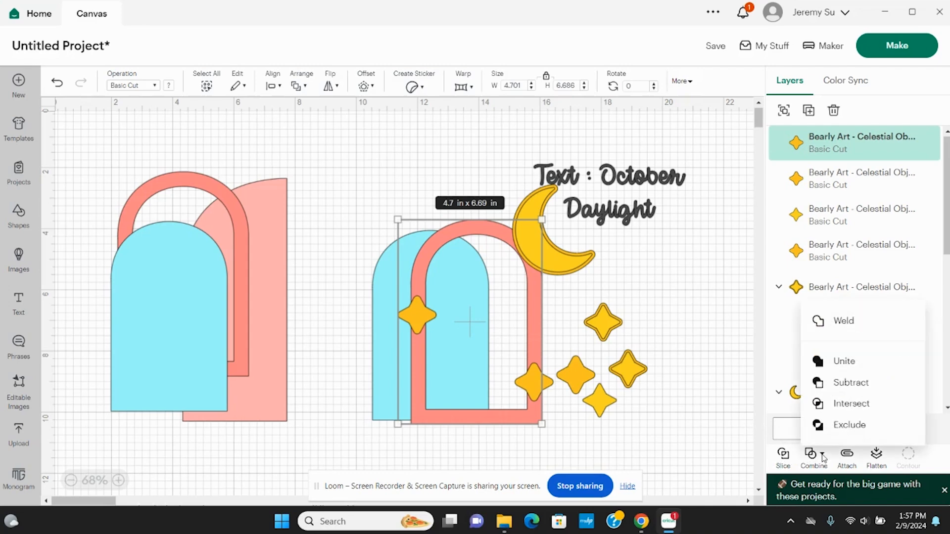
{"action": "left_click", "coordinate": [846, 321]}
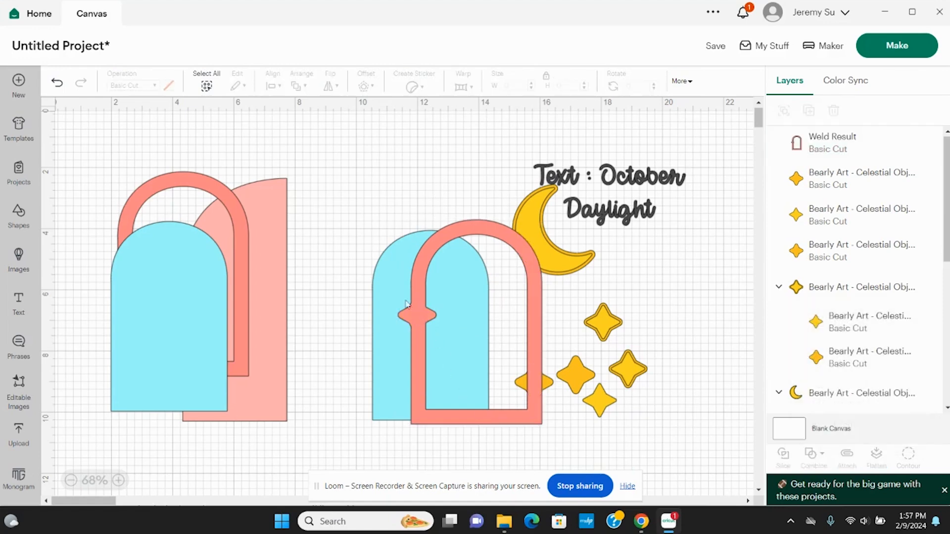
- Weld the right-side star into the arch too, giving a yellow 5.07 x 6.69 in shape
{"action": "left_click", "coordinate": [520, 385]}
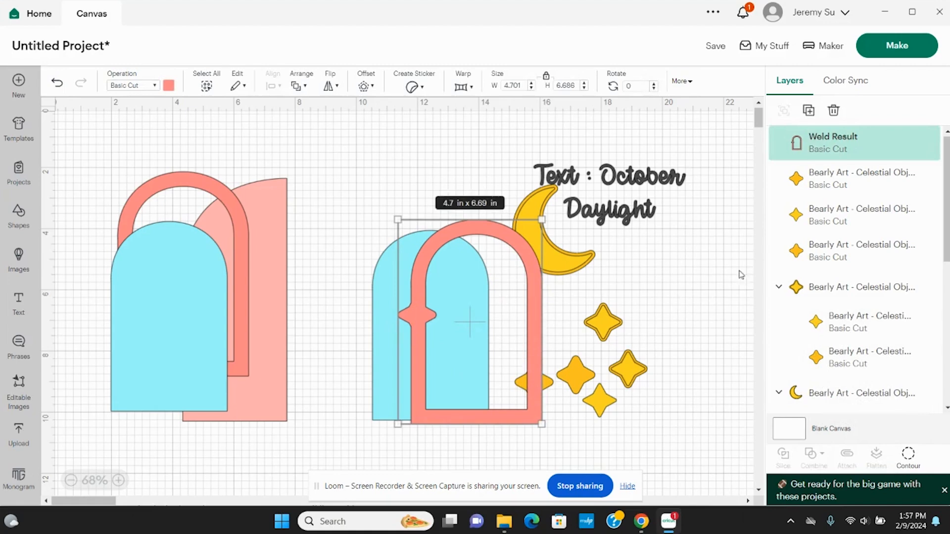
{"action": "left_click", "coordinate": [815, 181], "text": "shift"}
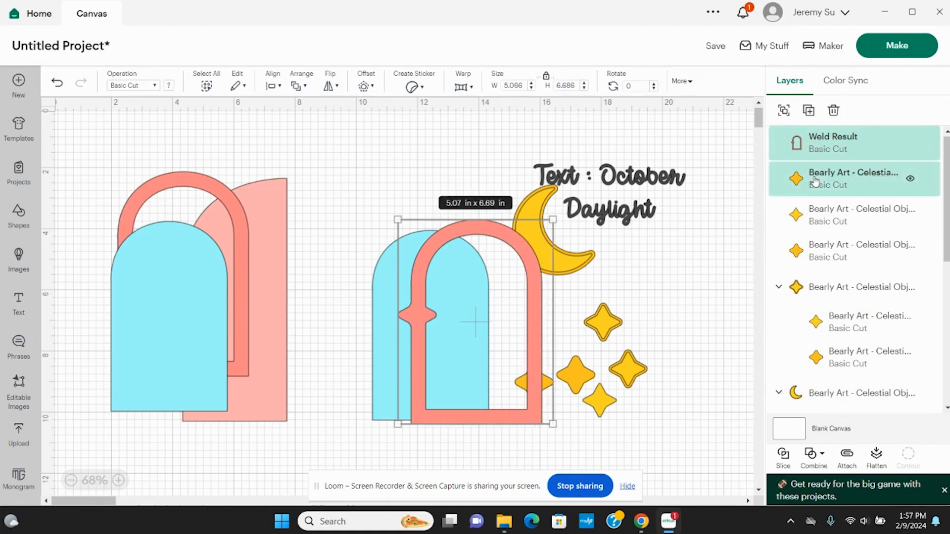
{"action": "left_click", "coordinate": [812, 454]}
{"action": "left_click", "coordinate": [832, 322]}
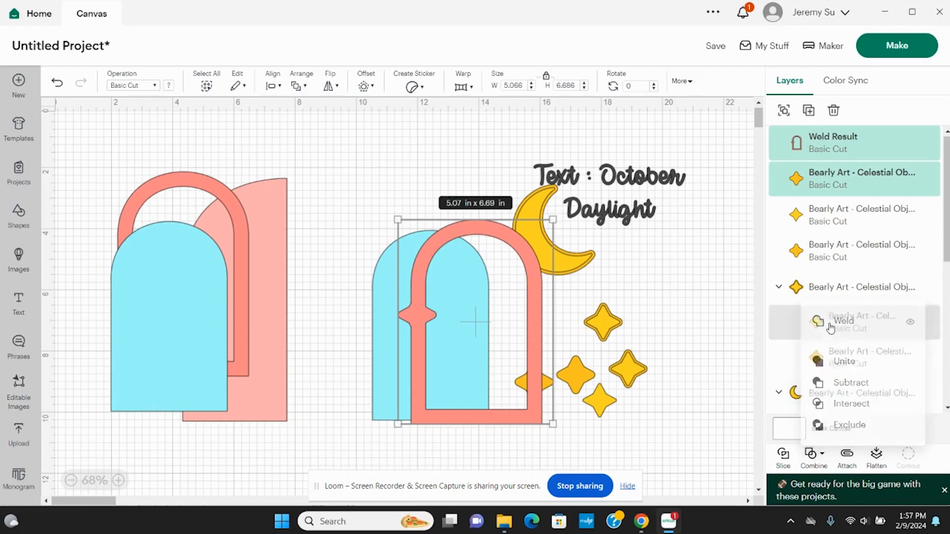
{"action": "left_click", "coordinate": [847, 149]}
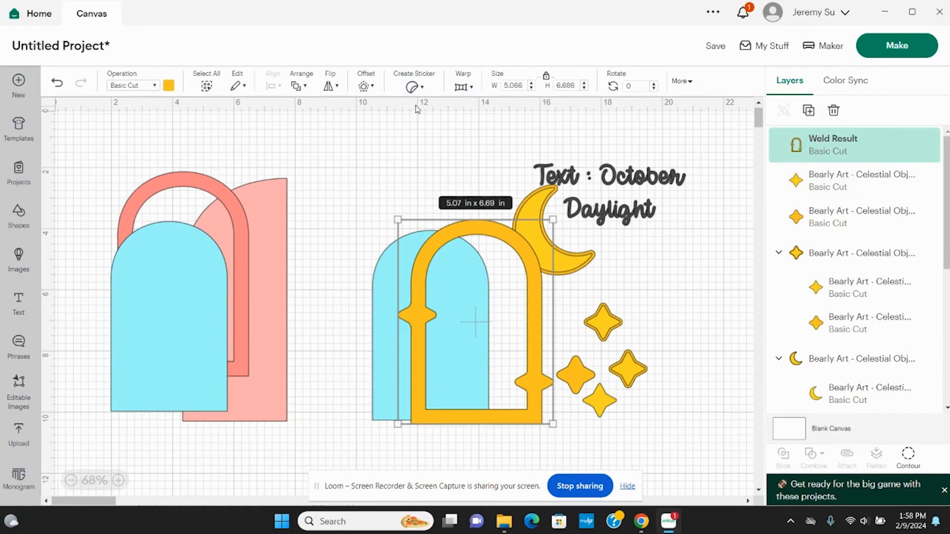
- Recolour the welded arch salmon after trying darker and blue-violet custom shades
{"action": "left_click", "coordinate": [169, 87]}
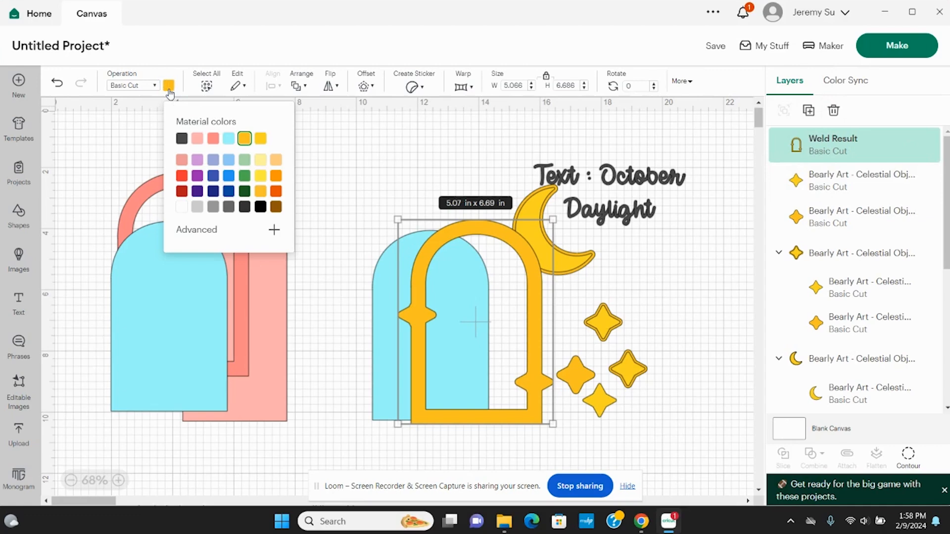
{"action": "left_click", "coordinate": [214, 139]}
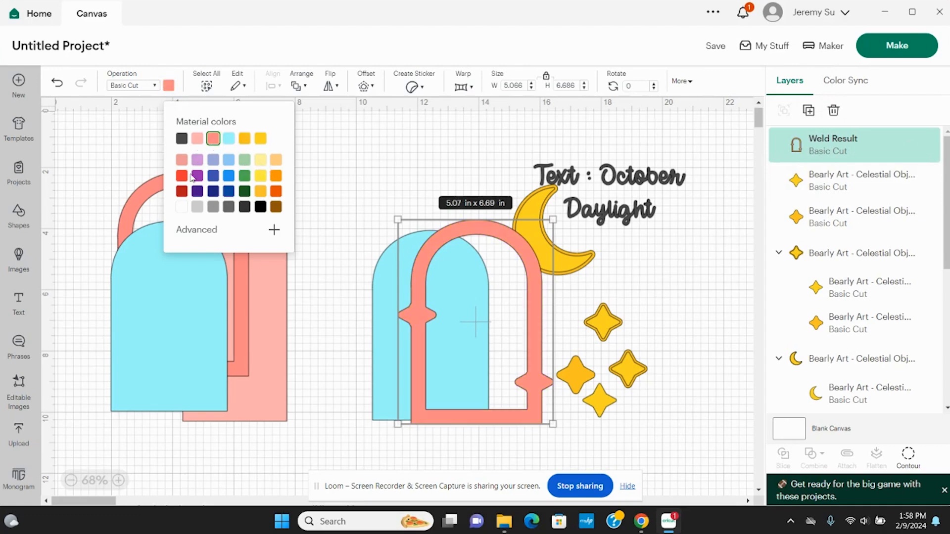
{"action": "left_click", "coordinate": [210, 231]}
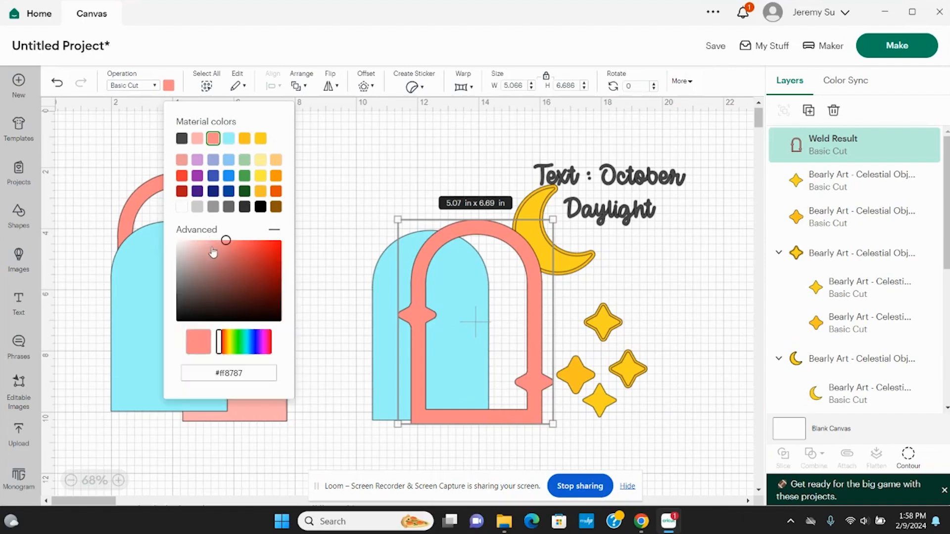
{"action": "mouse_move", "coordinate": [213, 257]}
{"action": "left_mouse_down"}
{"action": "mouse_move", "coordinate": [236, 276]}
{"action": "mouse_move", "coordinate": [201, 260]}
{"action": "mouse_move", "coordinate": [230, 263]}
{"action": "mouse_move", "coordinate": [225, 251]}
{"action": "mouse_move", "coordinate": [212, 263]}
{"action": "left_mouse_up"}
{"action": "left_click", "coordinate": [255, 342]}
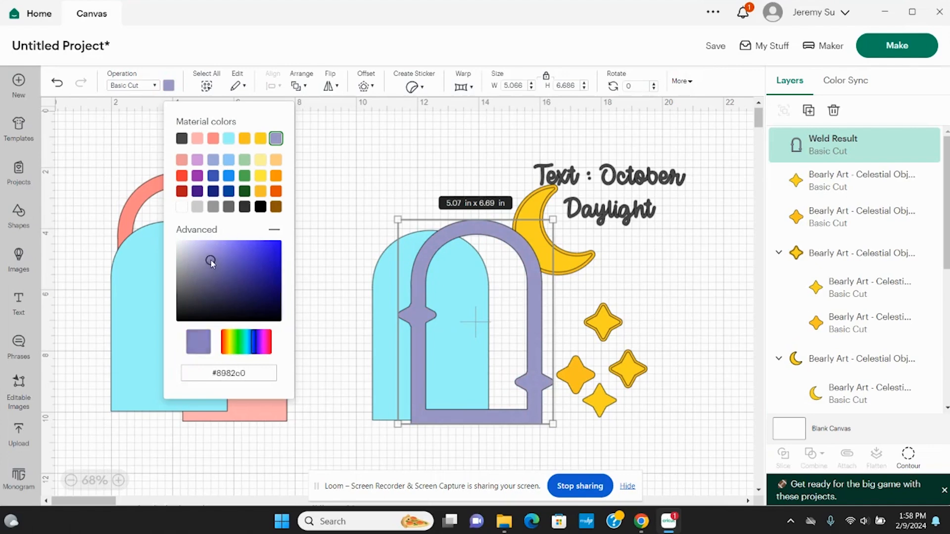
{"action": "left_click", "coordinate": [213, 139]}
- Move the salmon arch over the blue arch, set a star at its right notch, and bring both stars to front
{"action": "left_click", "coordinate": [350, 161]}
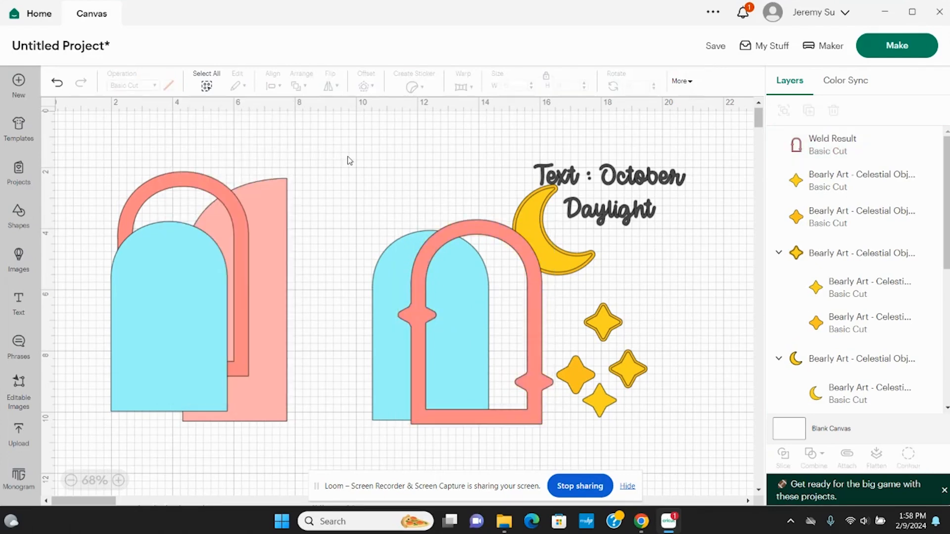
{"action": "left_click_drag", "start_coordinate": [531, 324], "coordinate": [483, 324]}
{"action": "left_click_drag", "start_coordinate": [574, 396], "coordinate": [521, 391]}
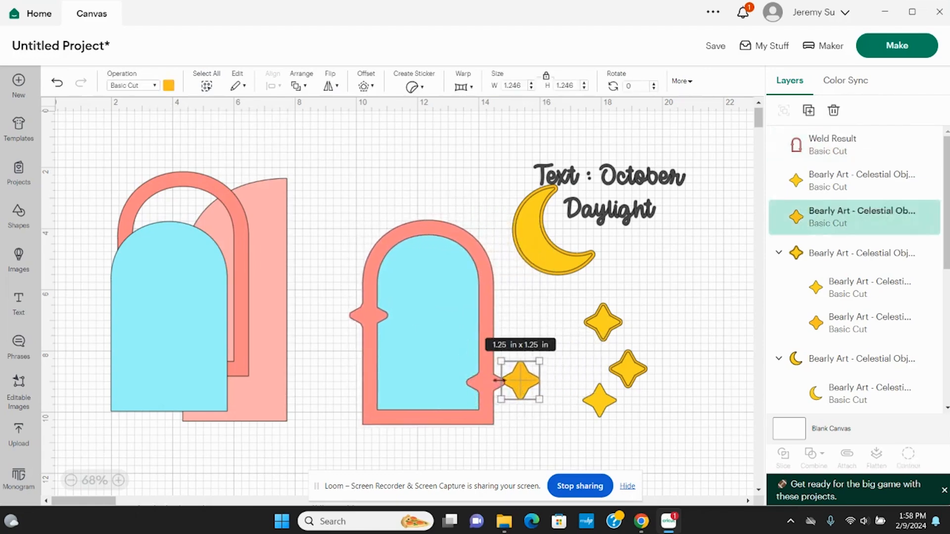
{"action": "left_click", "coordinate": [820, 184], "text": "shift"}
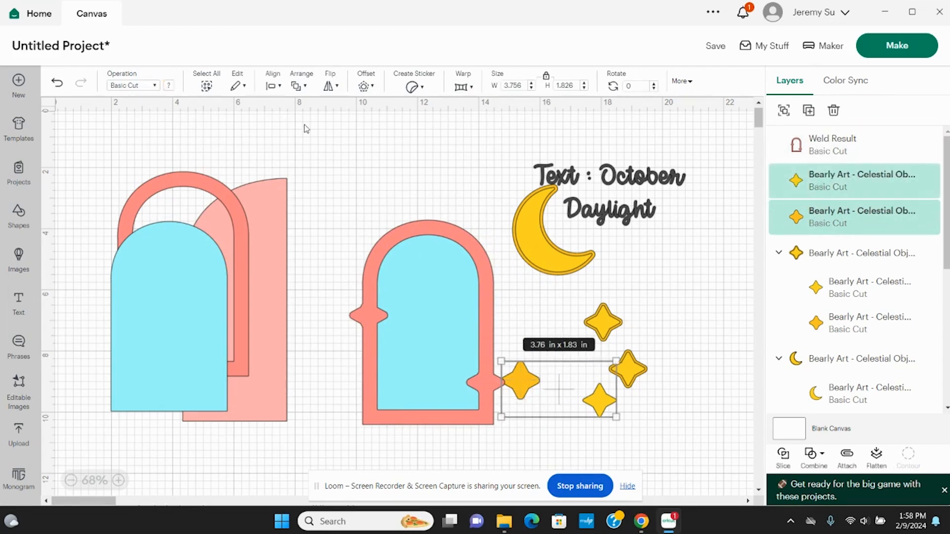
{"action": "left_click", "coordinate": [307, 84]}
{"action": "left_click", "coordinate": [324, 112]}
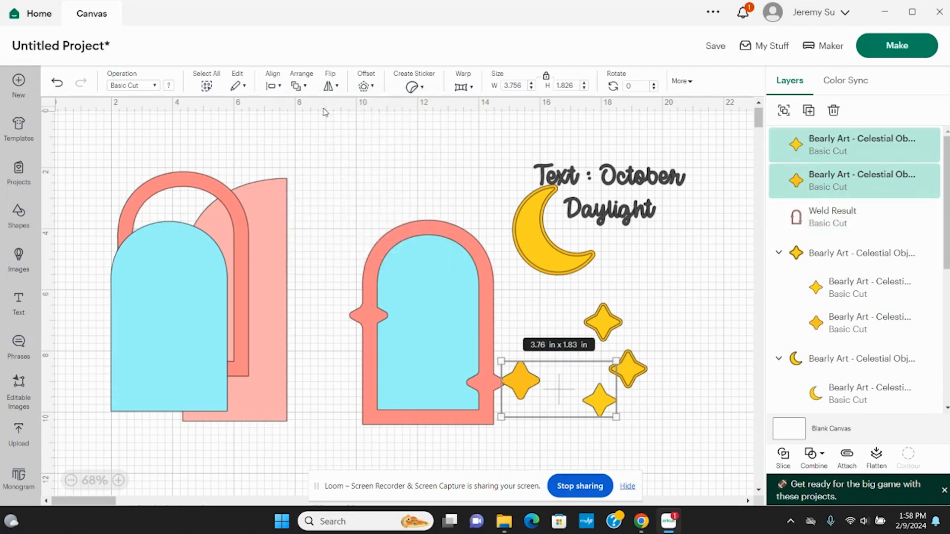
{"action": "left_click", "coordinate": [646, 294]}
- Place a star on the arch's left notch and move another star up against the arch
{"action": "left_click_drag", "start_coordinate": [521, 384], "coordinate": [419, 317]}
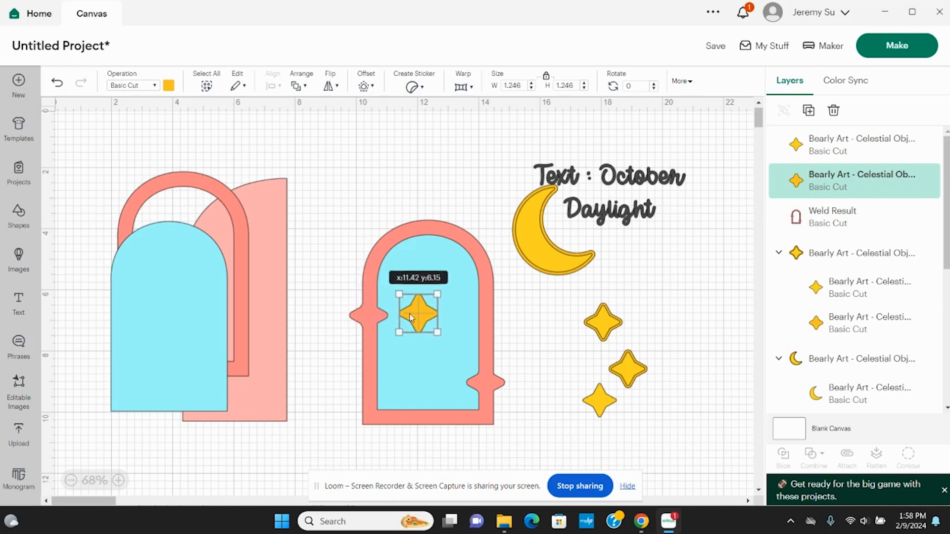
{"action": "left_click_drag", "start_coordinate": [410, 317], "coordinate": [365, 319]}
{"action": "left_click_drag", "start_coordinate": [603, 394], "coordinate": [370, 314]}
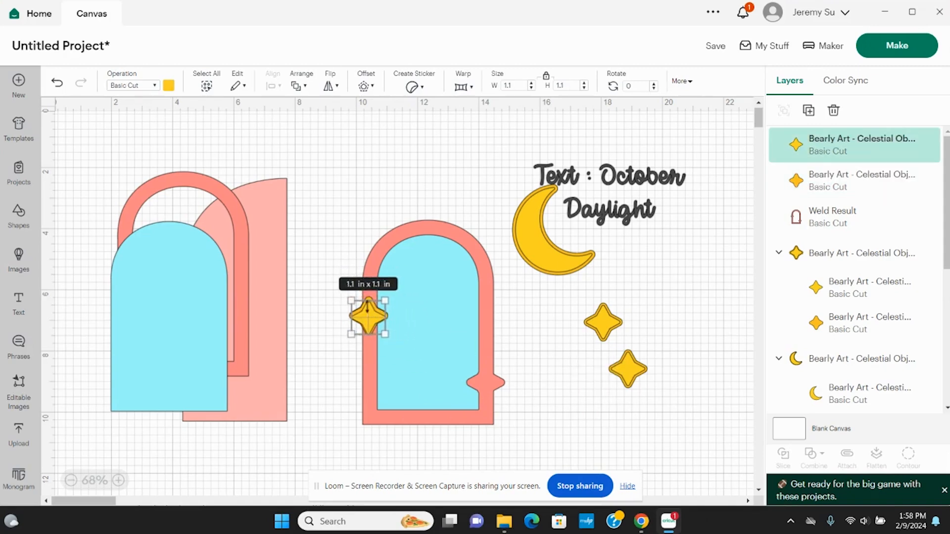
{"action": "left_click_drag", "start_coordinate": [659, 405], "coordinate": [485, 383]}
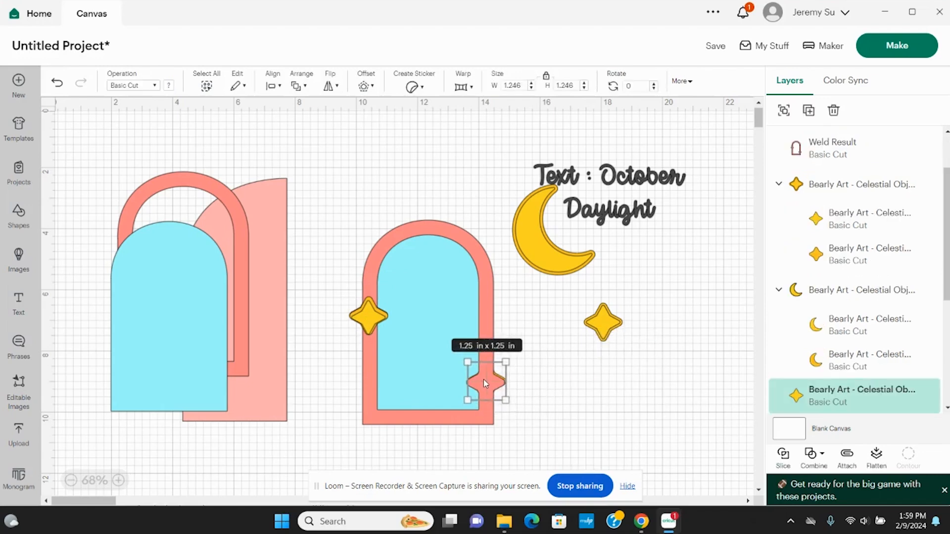
{"action": "left_click", "coordinate": [299, 85]}
- Bring the notch star to front and paste a copy of the moon's back layer
{"action": "left_click", "coordinate": [336, 112]}
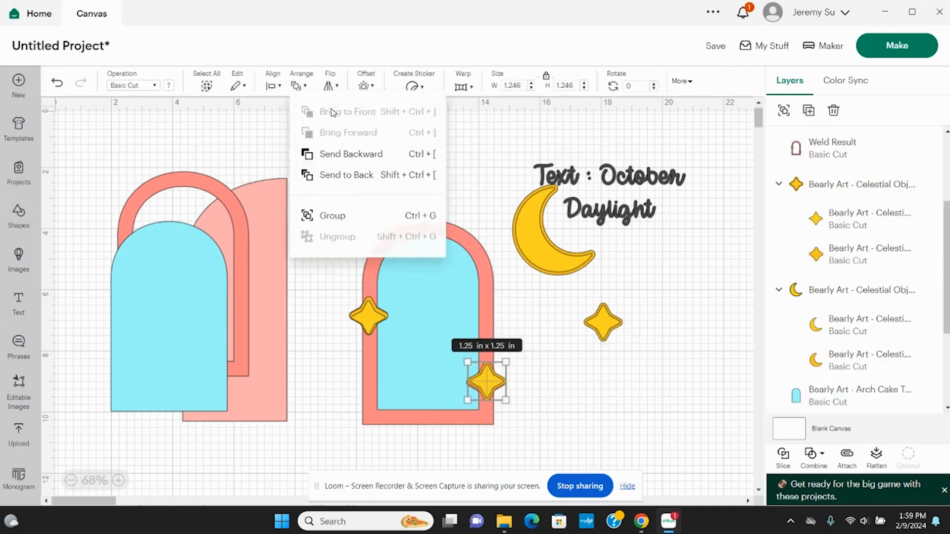
{"action": "left_click", "coordinate": [572, 362]}
{"action": "left_click", "coordinate": [551, 269]}
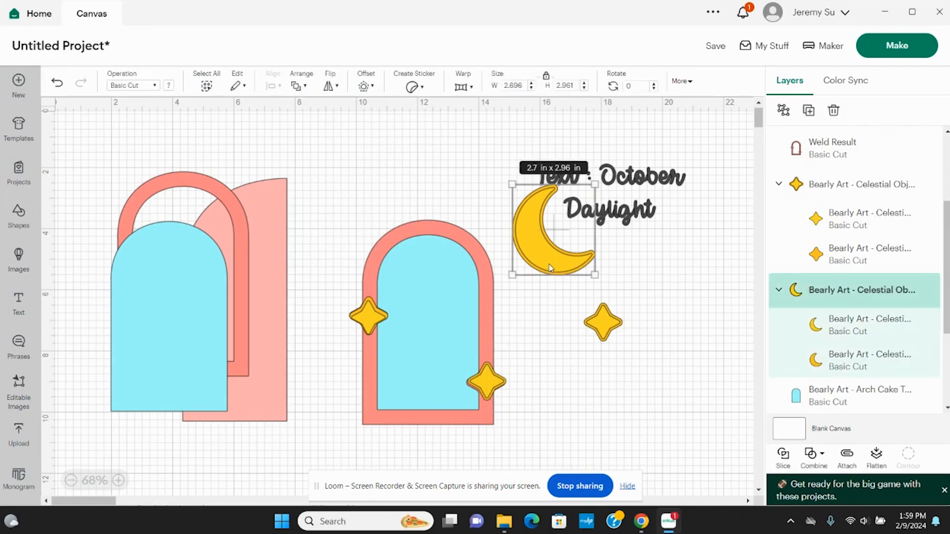
{"action": "left_click_drag", "start_coordinate": [551, 269], "coordinate": [576, 300]}
{"action": "left_click", "coordinate": [798, 364]}
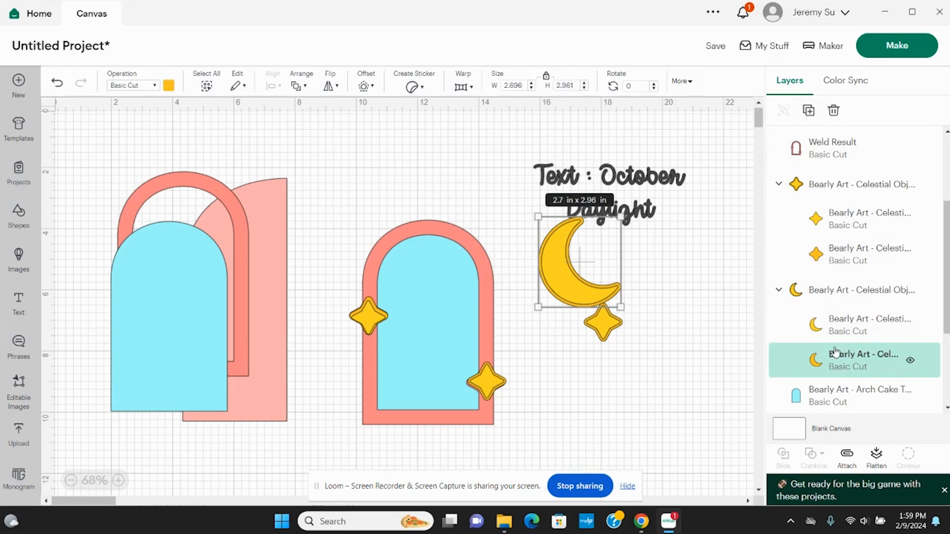
{"action": "key", "text": "ctrl+v"}
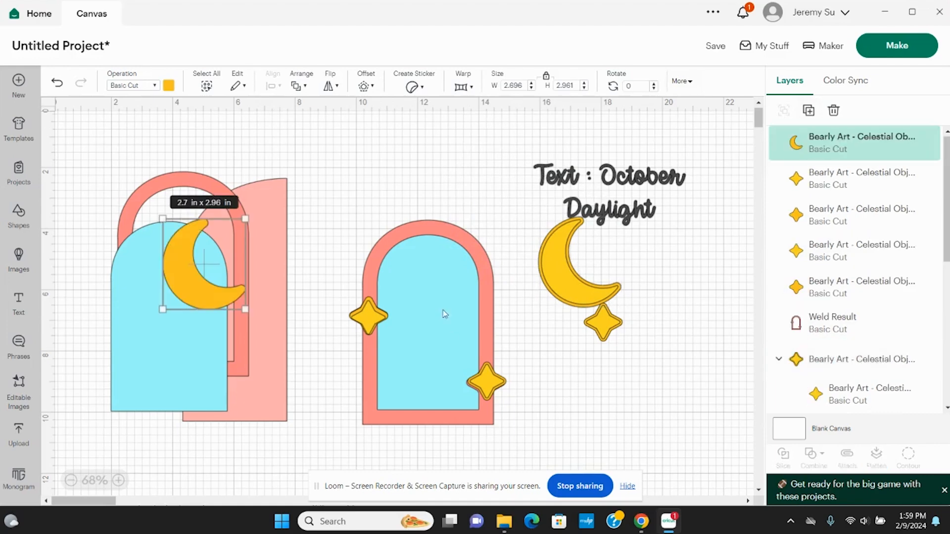
- Weld the moon copy onto the salmon arch's top right corner
{"action": "left_click_drag", "start_coordinate": [402, 291], "coordinate": [483, 261]}
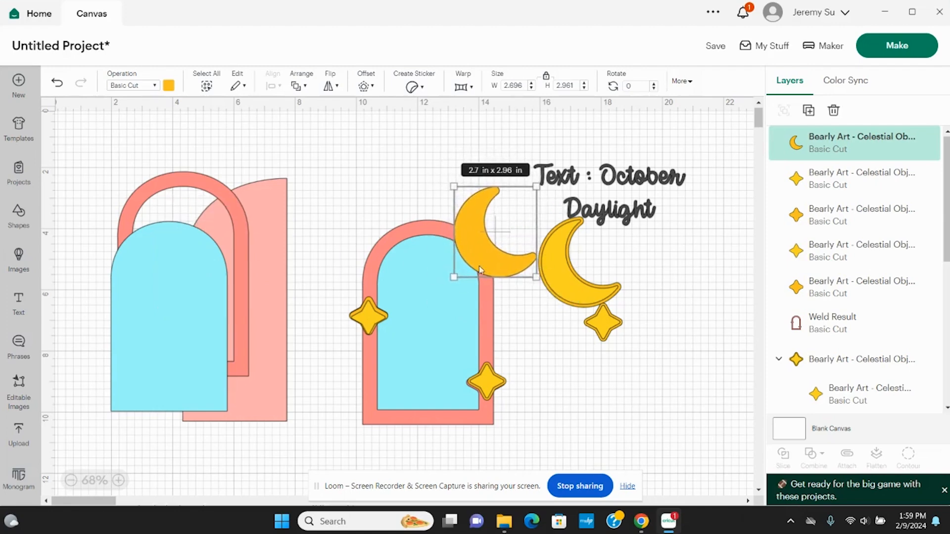
{"action": "left_click", "coordinate": [488, 325], "text": "shift"}
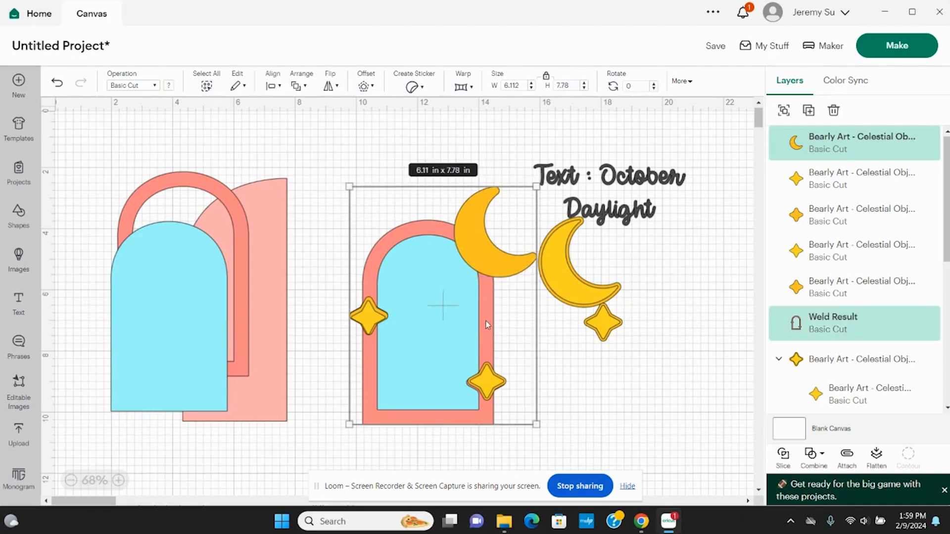
{"action": "left_click", "coordinate": [811, 454]}
{"action": "left_click", "coordinate": [829, 322]}
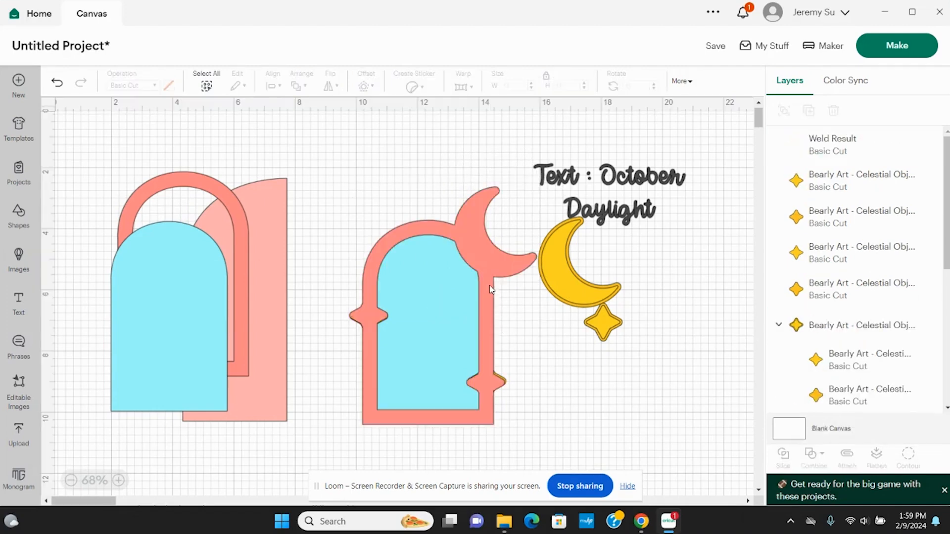
- Separate the moon-topped arch from the blue arch, moving the blue arch onto the left layers and the gold moon down-left
{"action": "left_click_drag", "start_coordinate": [494, 273], "coordinate": [350, 262]}
{"action": "left_click_drag", "start_coordinate": [451, 301], "coordinate": [193, 293]}
{"action": "left_click_drag", "start_coordinate": [274, 257], "coordinate": [423, 223]}
{"action": "left_click_drag", "start_coordinate": [575, 306], "coordinate": [529, 328]}
{"action": "left_click", "coordinate": [569, 384]}
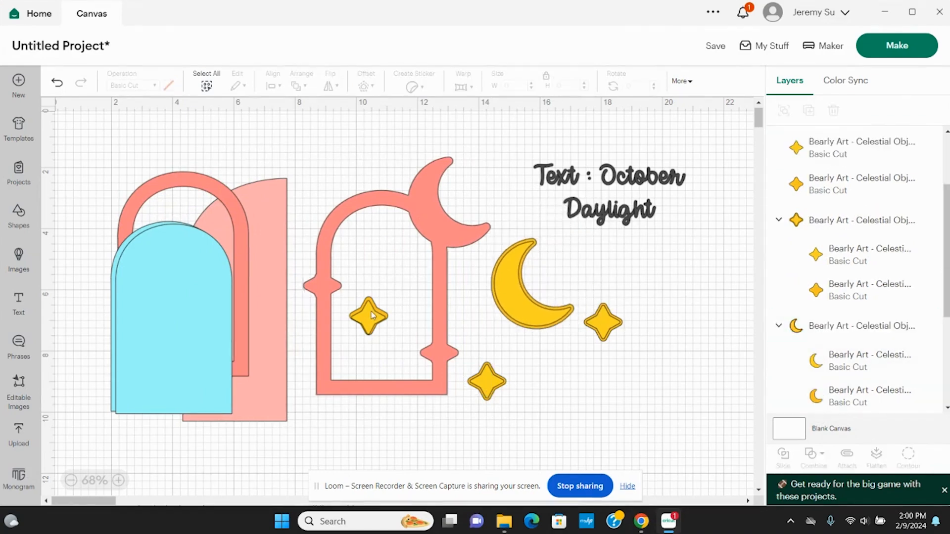
- Move the moon-topped arch over the left layers and shift the gold moon and stars right
{"action": "left_click", "coordinate": [435, 219]}
{"action": "left_click_drag", "start_coordinate": [435, 219], "coordinate": [304, 214]}
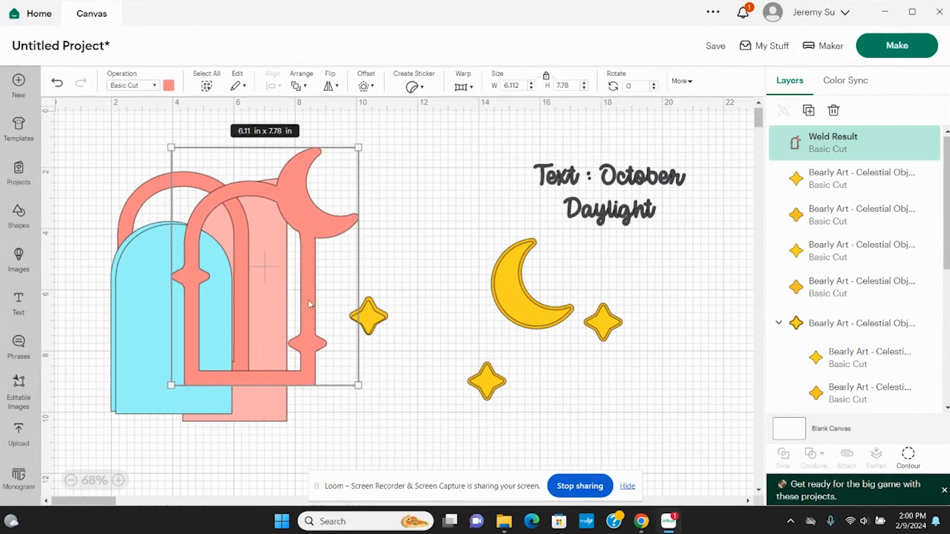
{"action": "left_click_drag", "start_coordinate": [638, 385], "coordinate": [365, 268]}
{"action": "left_click_drag", "start_coordinate": [547, 331], "coordinate": [595, 337]}
{"action": "left_click", "coordinate": [704, 363]}
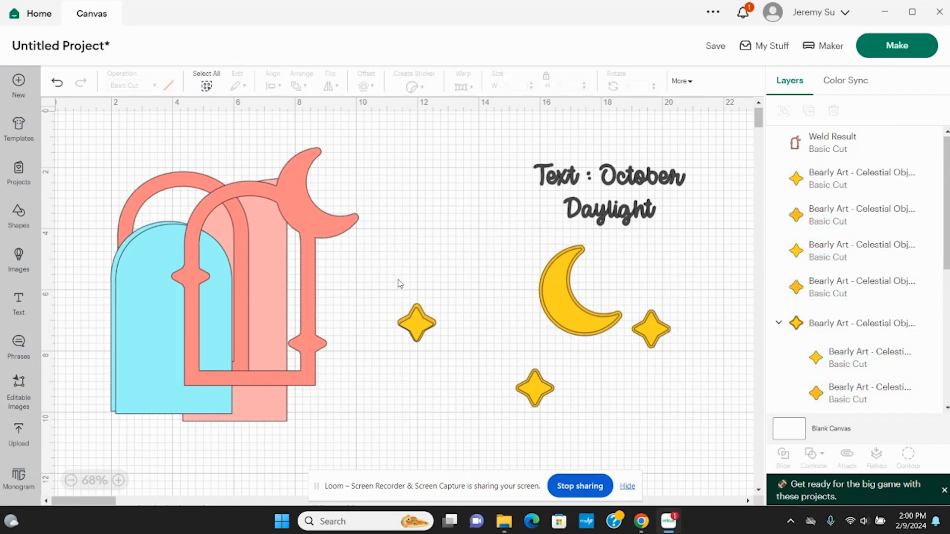
- Pull the small star and the bottom star closer to the gold moon
{"action": "left_click_drag", "start_coordinate": [384, 263], "coordinate": [477, 369]}
{"action": "left_click_drag", "start_coordinate": [424, 333], "coordinate": [511, 310]}
{"action": "left_click", "coordinate": [497, 367]}
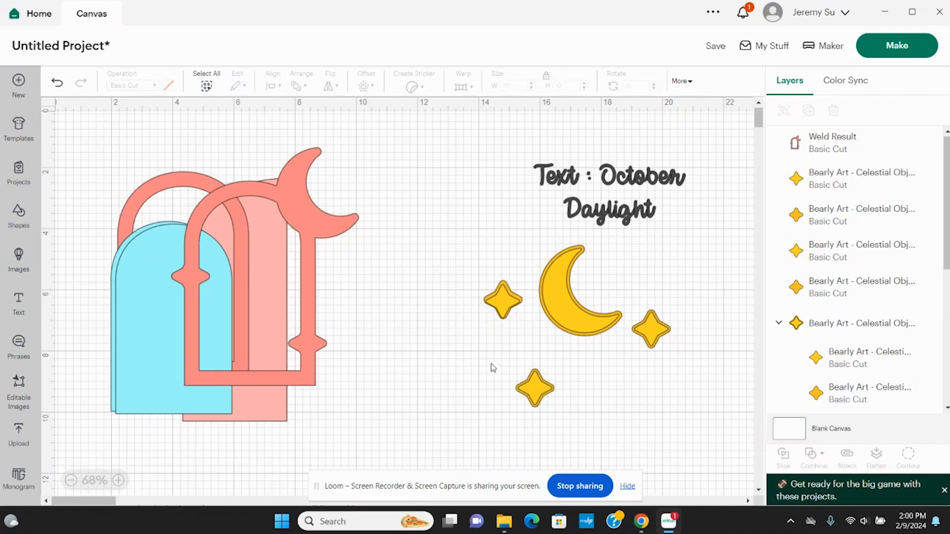
{"action": "left_click_drag", "start_coordinate": [493, 367], "coordinate": [590, 422]}
{"action": "left_click_drag", "start_coordinate": [536, 396], "coordinate": [536, 359]}
{"action": "left_click_drag", "start_coordinate": [700, 390], "coordinate": [450, 248]}
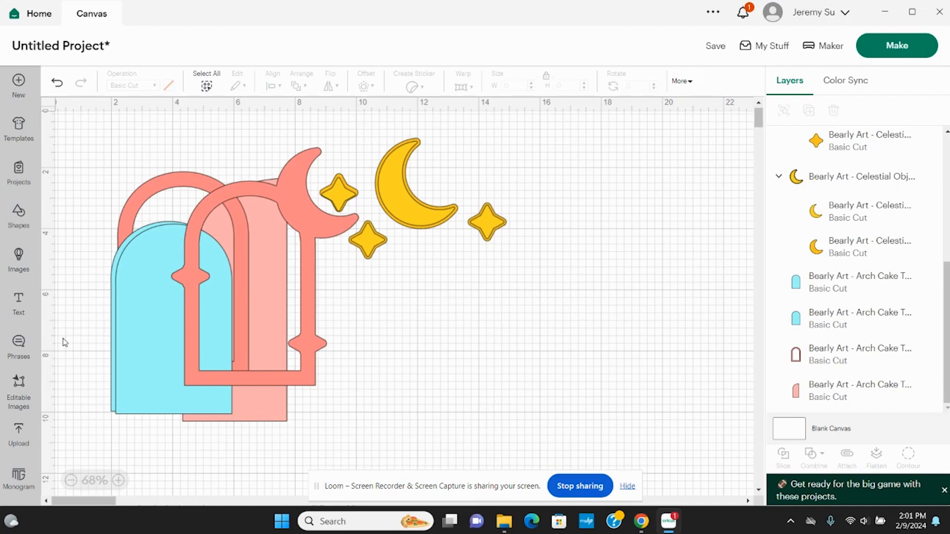
- Add a 'Magic' text layer and enlarge it to 3.12 x 1.44 in on the right of the canvas
{"action": "left_click", "coordinate": [19, 307]}
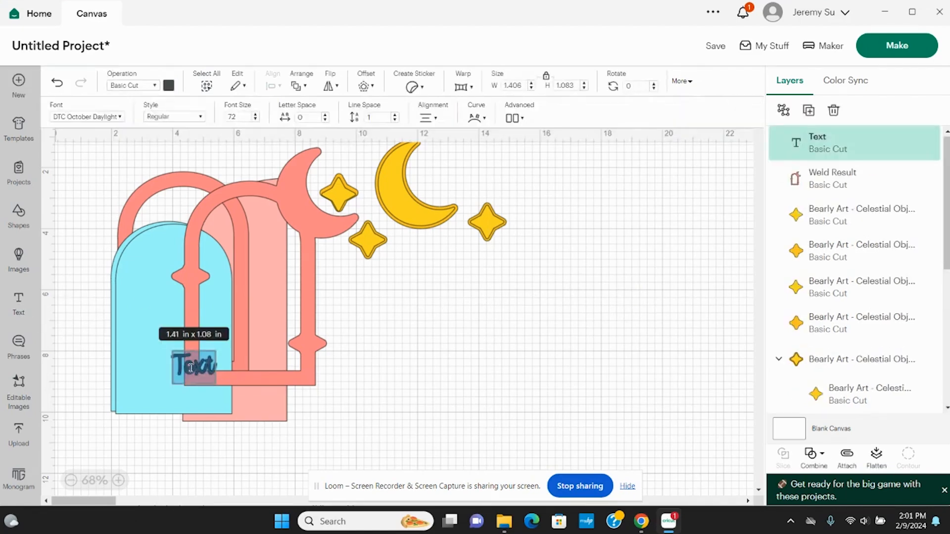
{"action": "type", "text": "Magic"}
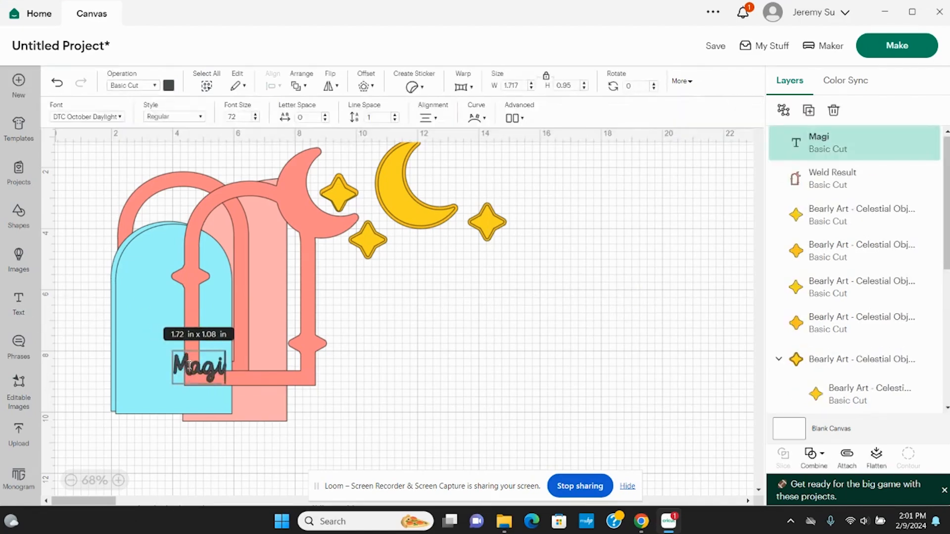
{"action": "left_click", "coordinate": [89, 198]}
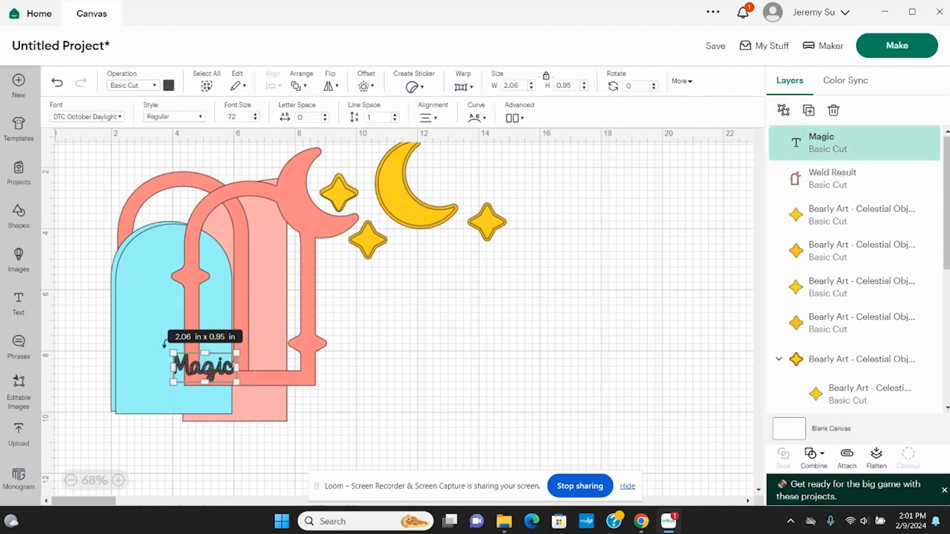
{"action": "left_click_drag", "start_coordinate": [190, 366], "coordinate": [565, 289]}
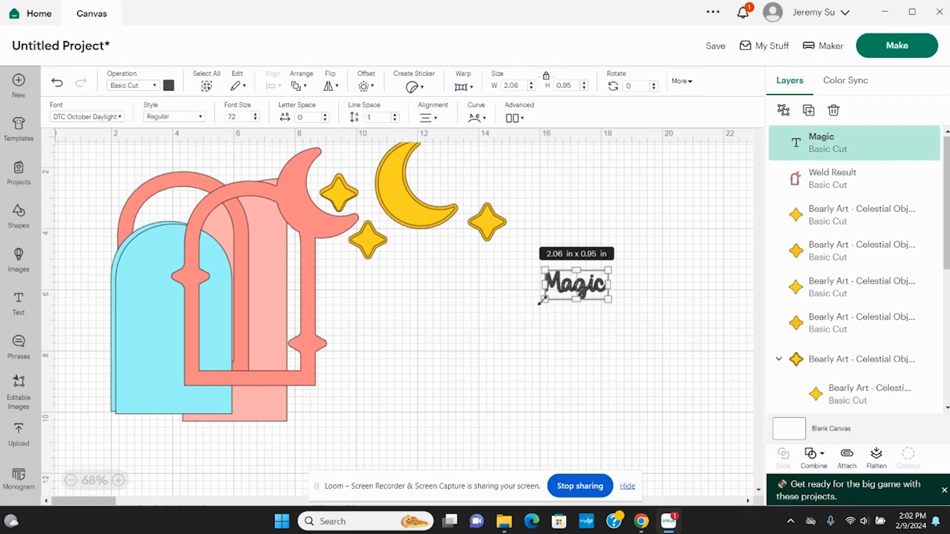
{"action": "left_click_drag", "start_coordinate": [542, 300], "coordinate": [512, 314]}
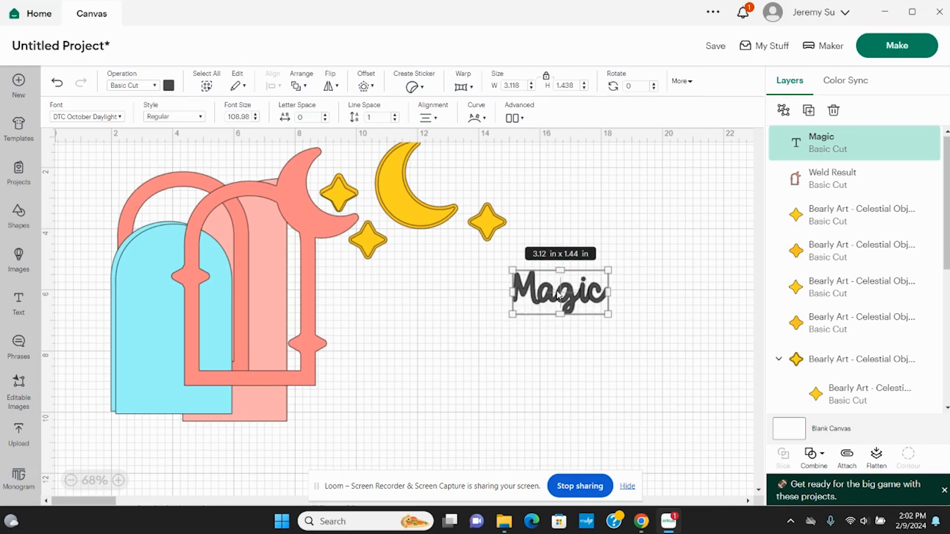
- Move the pink welded arch under the moon and stars and place the Magic text beside it
{"action": "left_click_drag", "start_coordinate": [307, 357], "coordinate": [471, 386]}
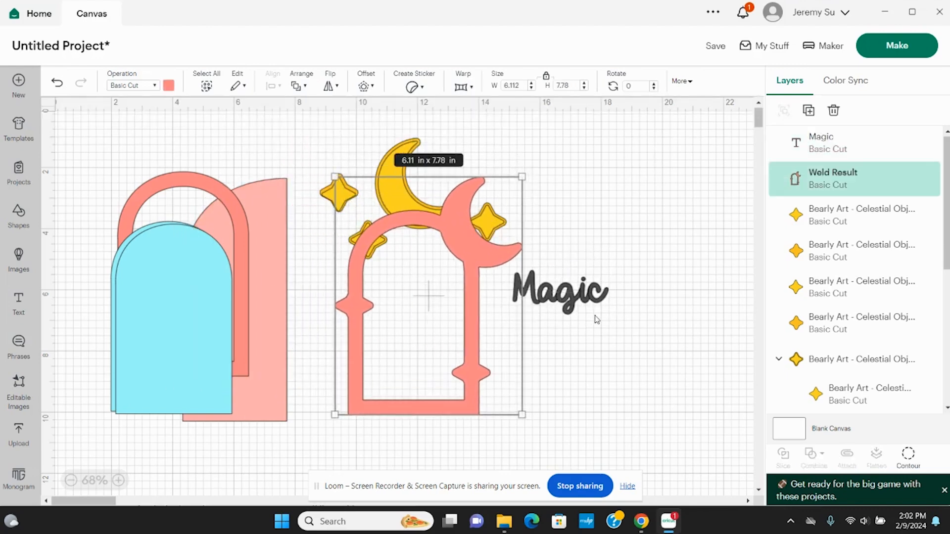
{"action": "left_click_drag", "start_coordinate": [566, 305], "coordinate": [589, 320]}
{"action": "left_click", "coordinate": [565, 430]}
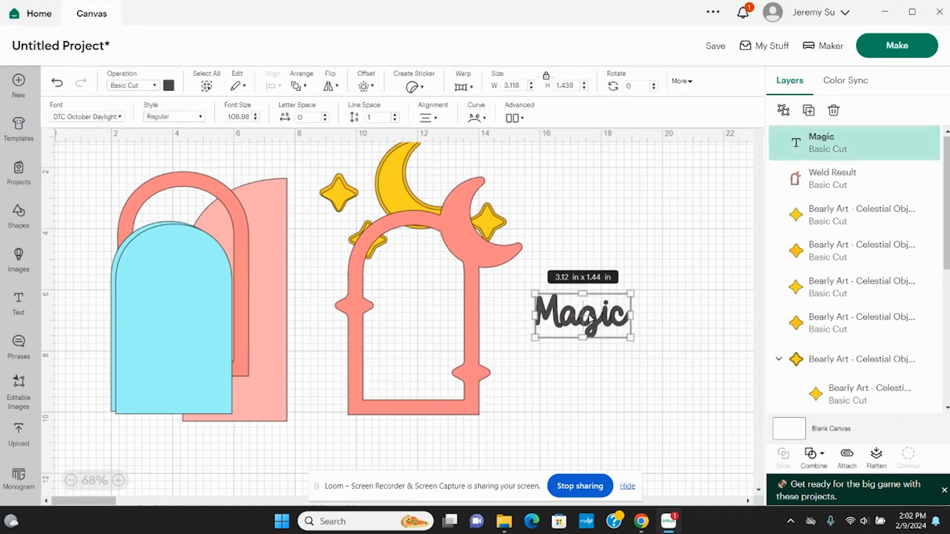
- Colour the Magic text white
{"action": "left_click", "coordinate": [169, 86]}
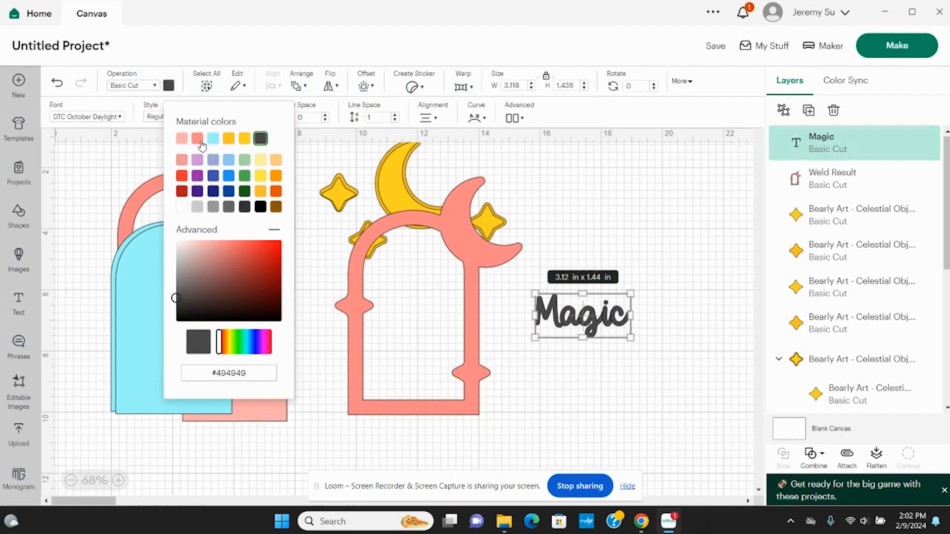
{"action": "left_click", "coordinate": [184, 206]}
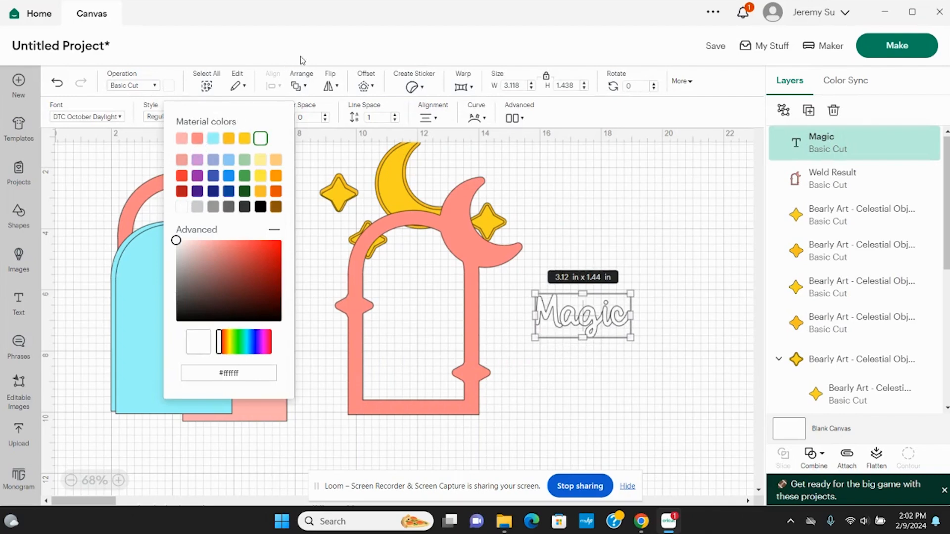
{"action": "left_click", "coordinate": [341, 56]}
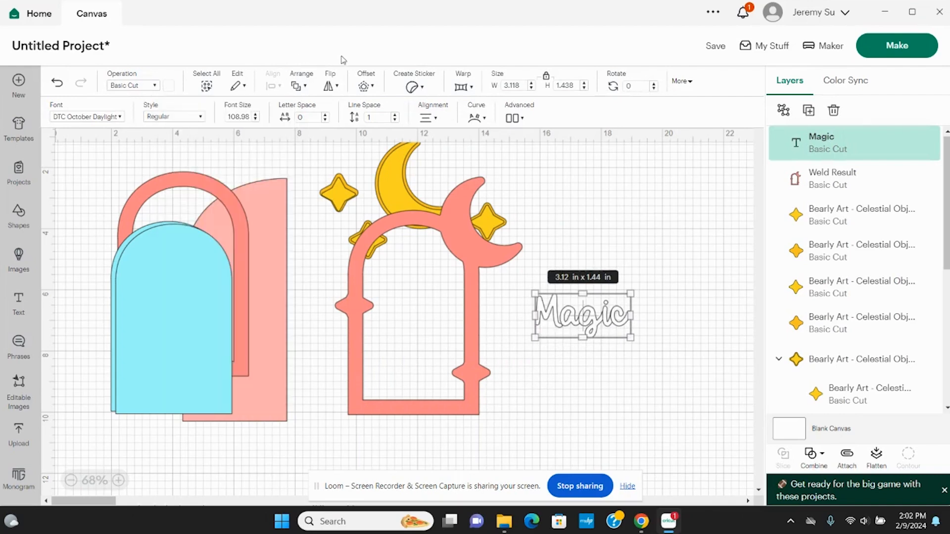
- Preview an offset around the Magic text with a 0.15 in distance
{"action": "left_click", "coordinate": [373, 90]}
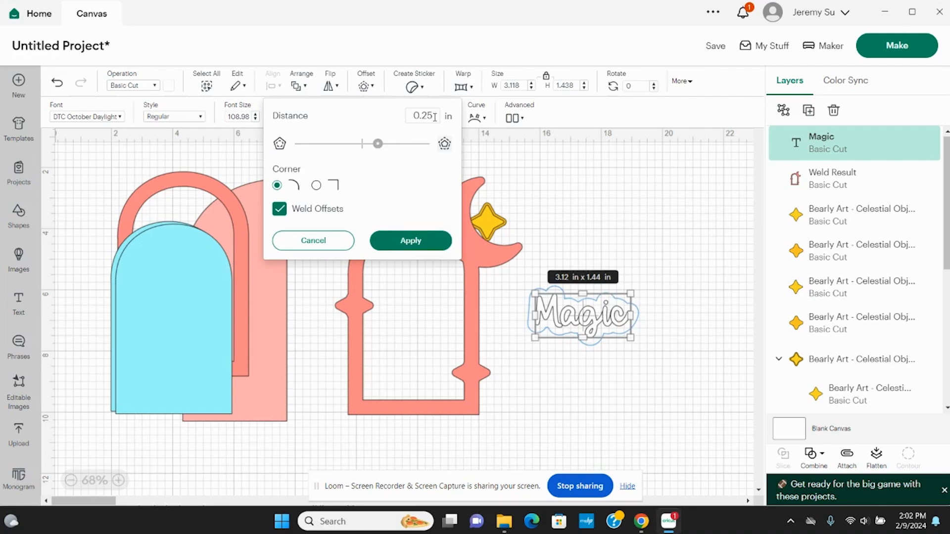
{"action": "key", "text": "BackSpace"}
{"action": "key", "text": "BackSpace"}
{"action": "type", "text": "15"}
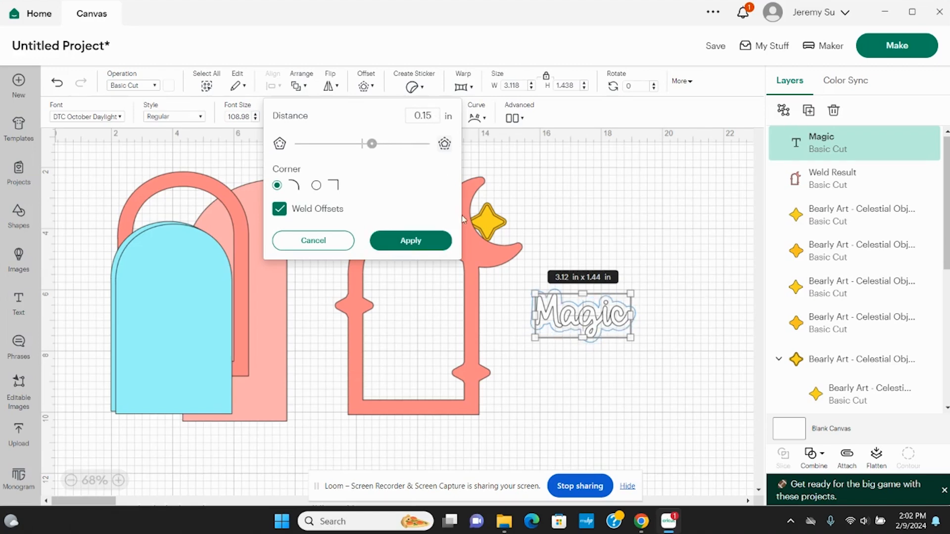
- Apply a 0.15 in black offset around the Magic text
{"action": "left_click", "coordinate": [428, 244]}
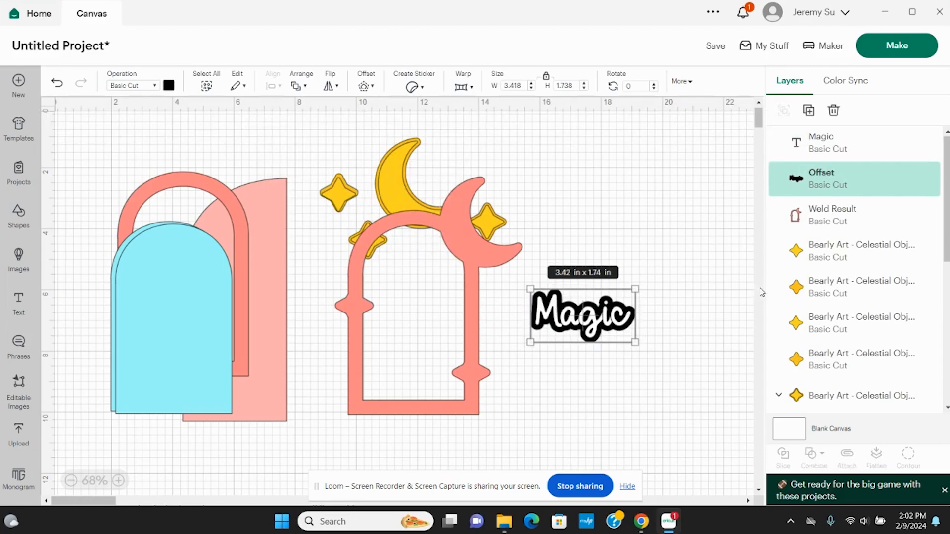
{"action": "left_click", "coordinate": [822, 147]}
{"action": "left_click", "coordinate": [819, 174]}
{"action": "left_click", "coordinate": [822, 153]}
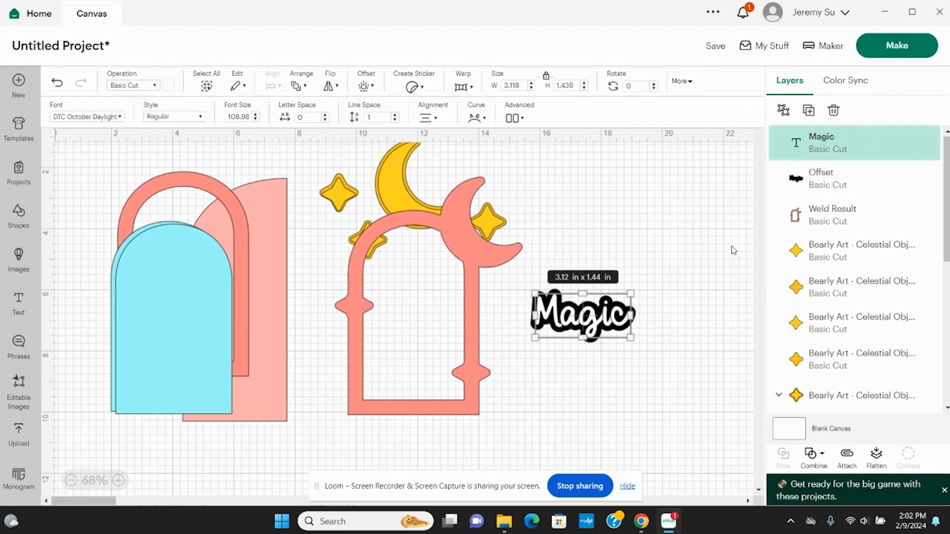
{"action": "left_click_drag", "start_coordinate": [585, 316], "coordinate": [597, 250]}
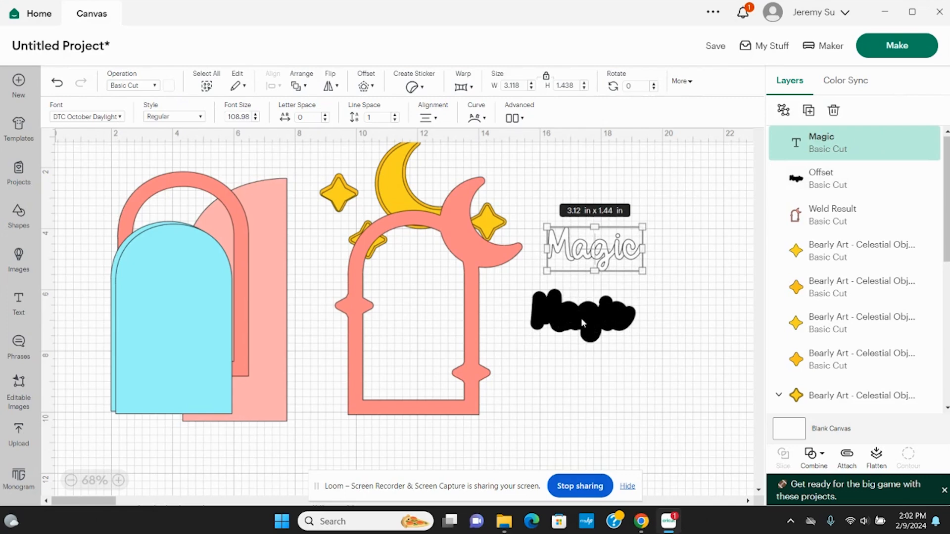
{"action": "key", "text": "ctrl+z"}
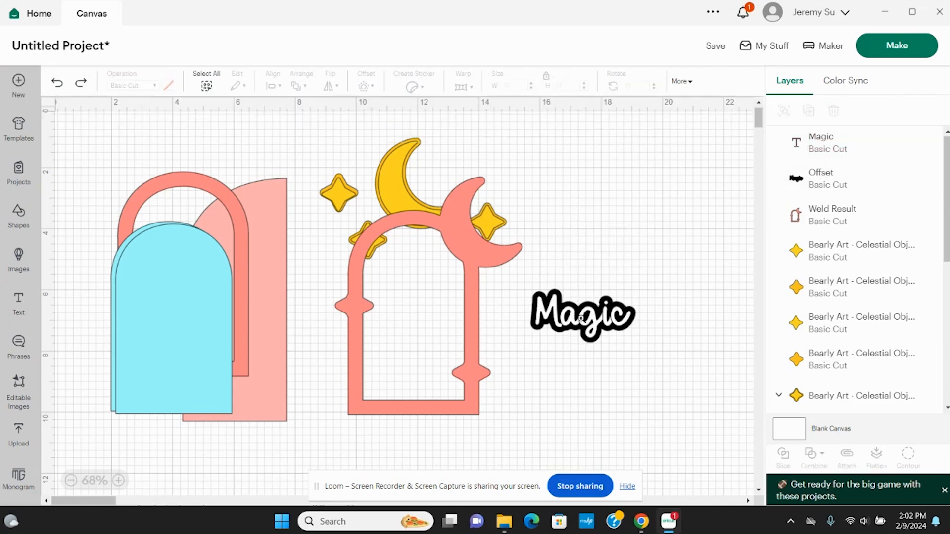
- Duplicate the black offset shape and place the copy above the Magic text
{"action": "left_click", "coordinate": [822, 175]}
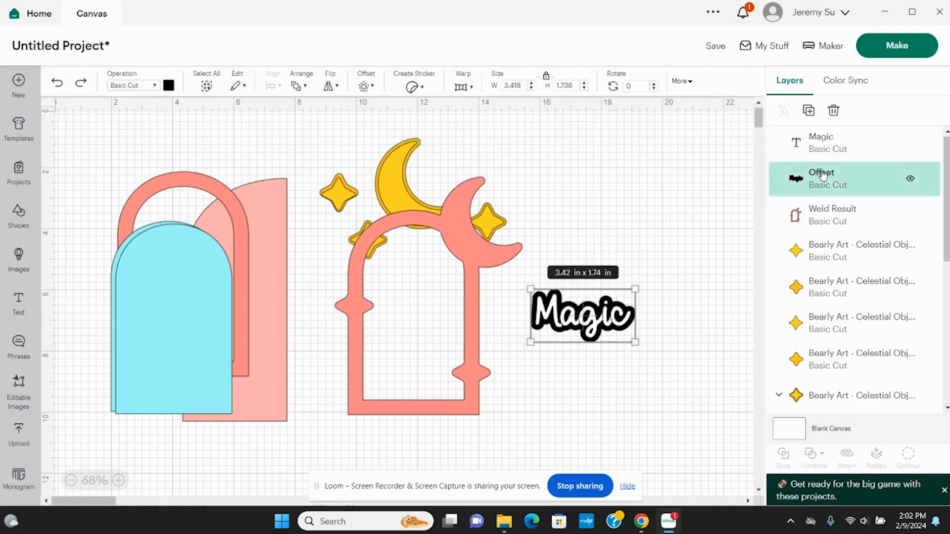
{"action": "key", "text": "ctrl+v"}
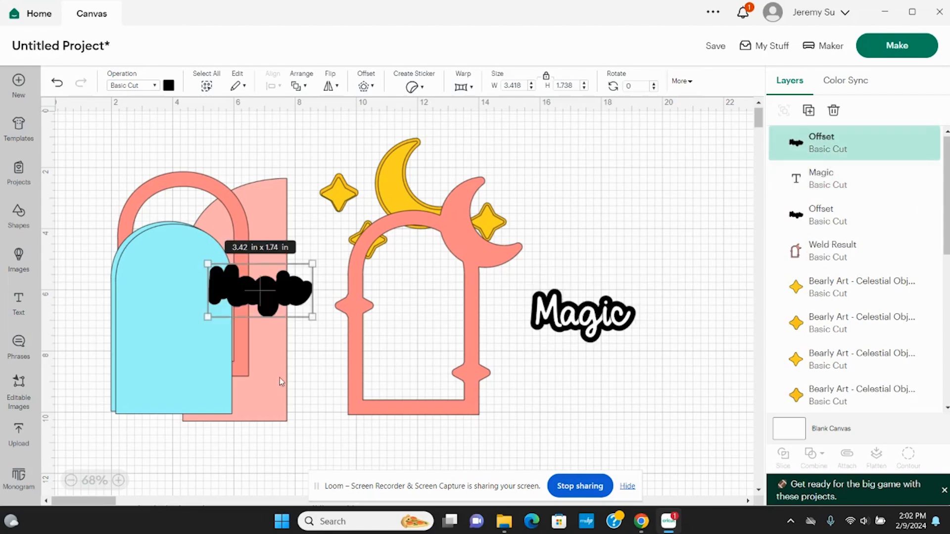
{"action": "left_click_drag", "start_coordinate": [246, 292], "coordinate": [588, 188]}
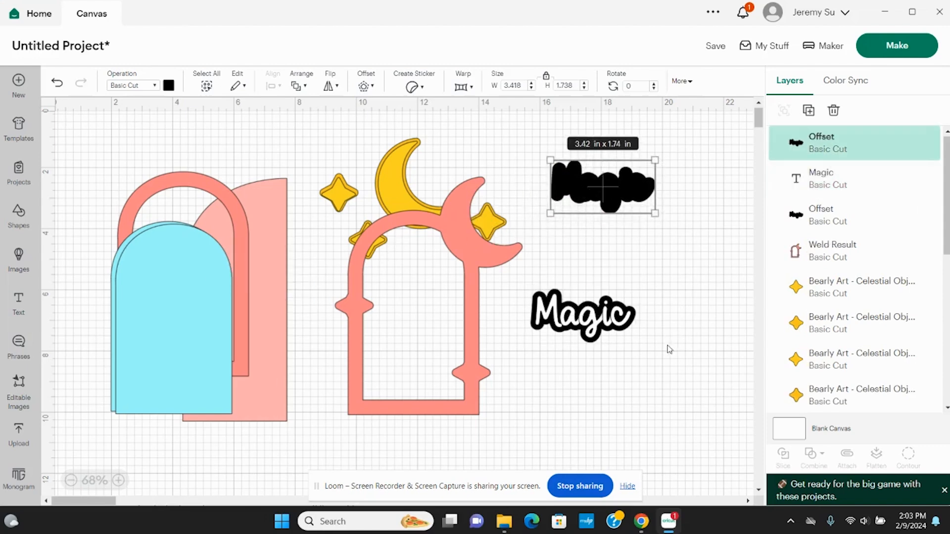
- Slice the Magic text out of its offset, producing three slice results
{"action": "left_click_drag", "start_coordinate": [655, 356], "coordinate": [507, 268]}
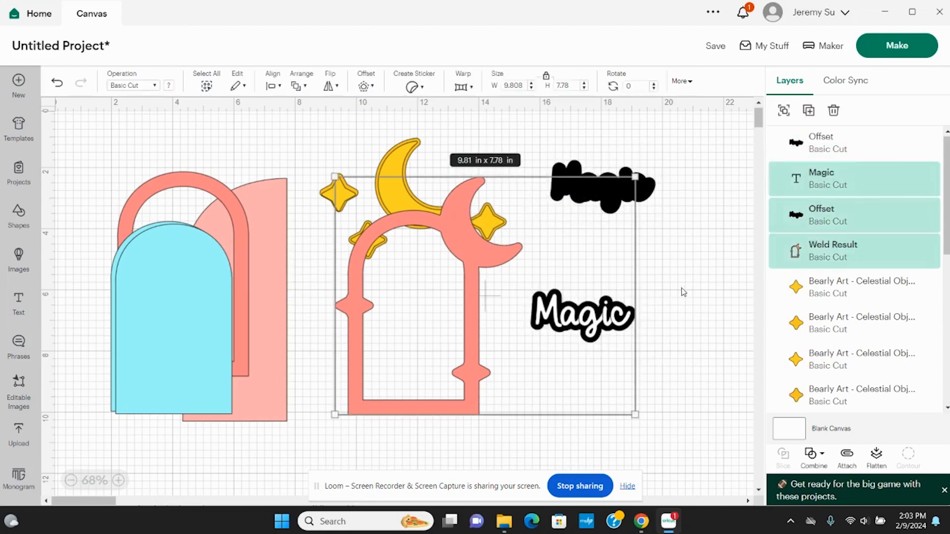
{"action": "left_click", "coordinate": [672, 322]}
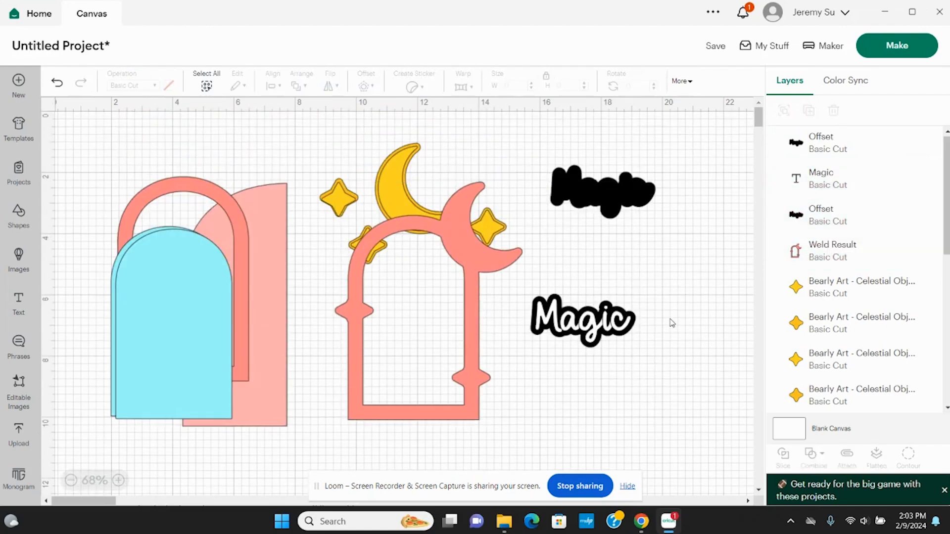
{"action": "left_click_drag", "start_coordinate": [667, 332], "coordinate": [525, 291]}
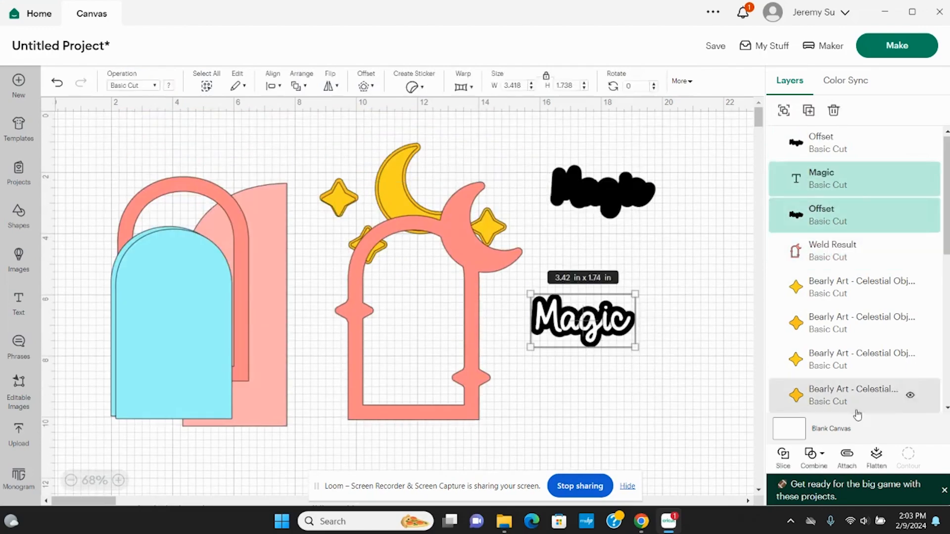
{"action": "left_click", "coordinate": [785, 459]}
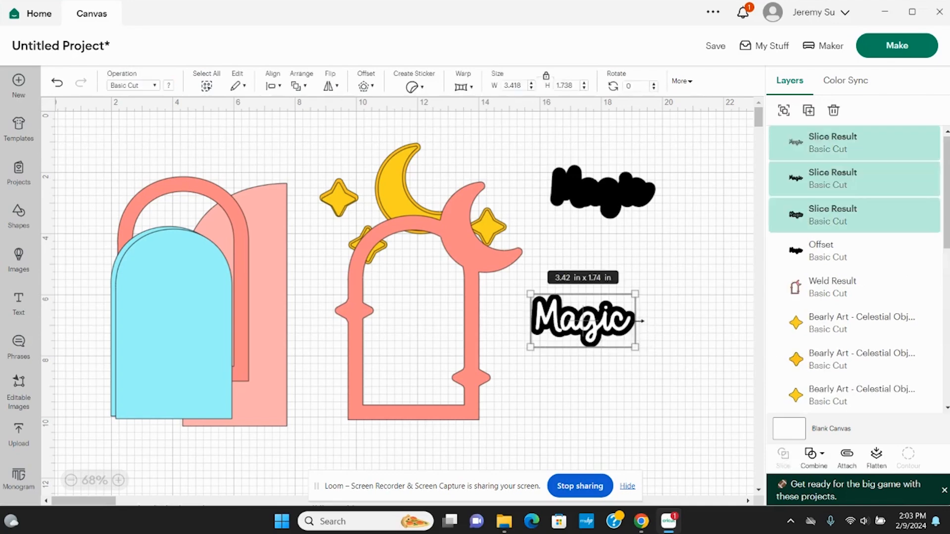
{"action": "left_click", "coordinate": [689, 343]}
- Pull the Magic slice pieces apart and nudge the black-outlined Magic into place
{"action": "left_click", "coordinate": [611, 331]}
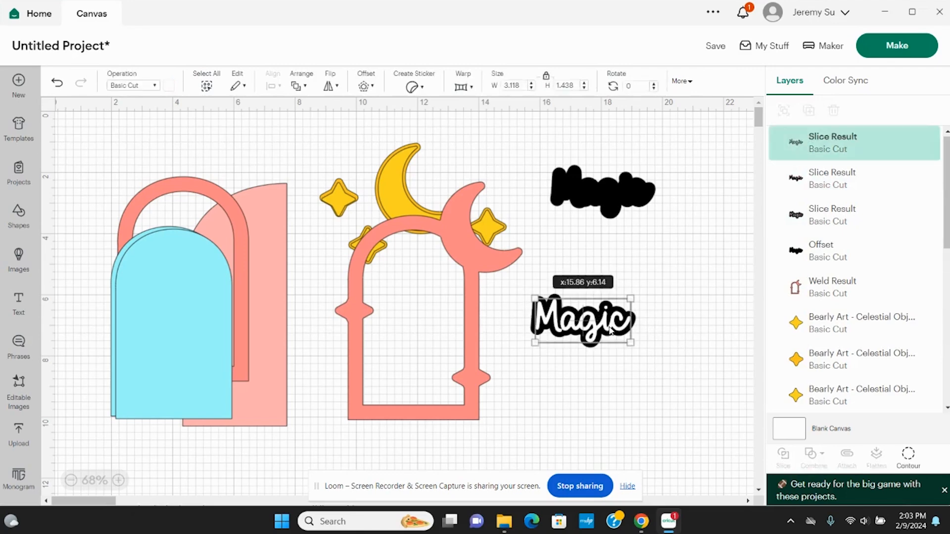
{"action": "left_click_drag", "start_coordinate": [611, 331], "coordinate": [623, 396]}
{"action": "left_click_drag", "start_coordinate": [593, 326], "coordinate": [655, 275]}
{"action": "left_click", "coordinate": [607, 328]}
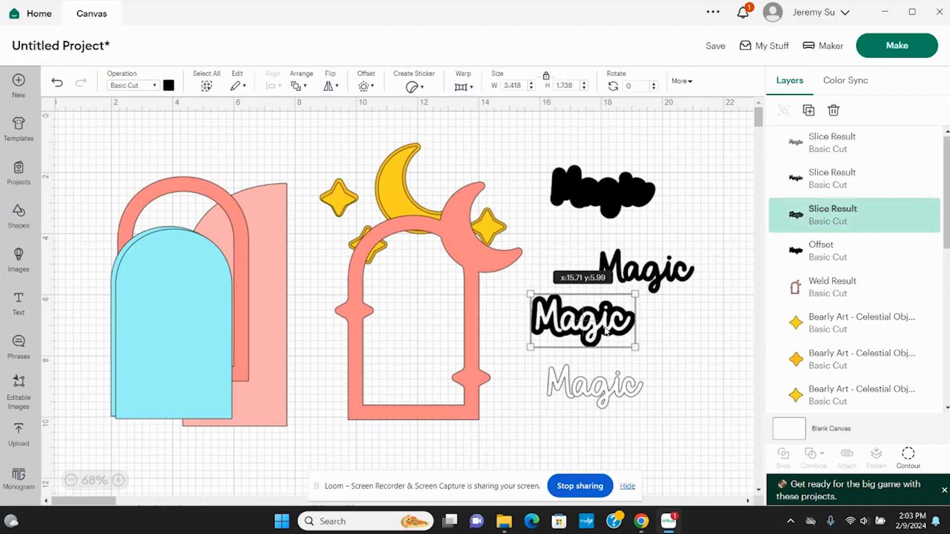
{"action": "left_click", "coordinate": [662, 276]}
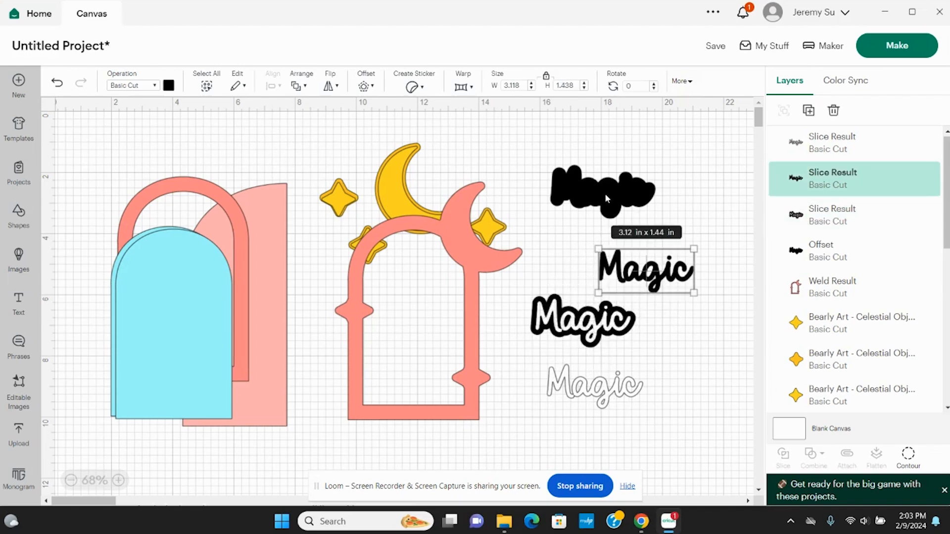
{"action": "left_click", "coordinate": [594, 335]}
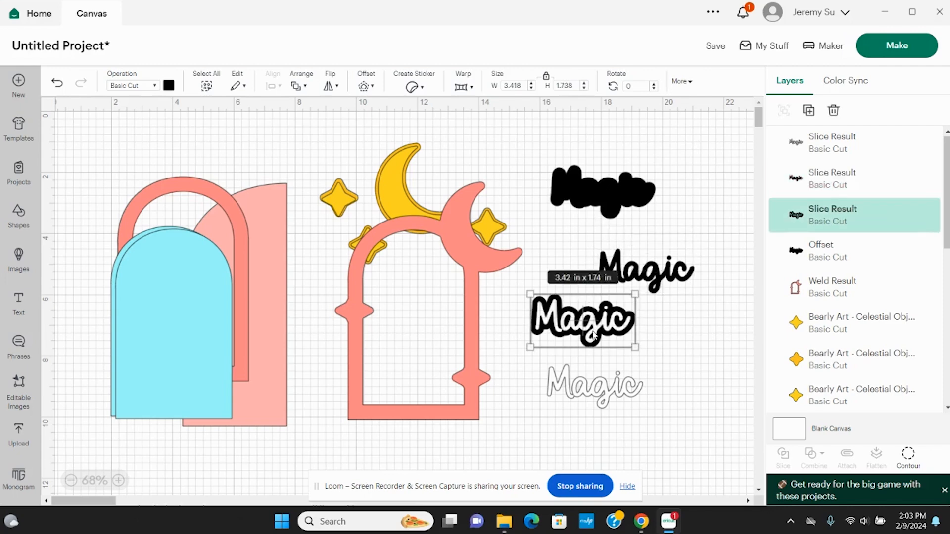
{"action": "left_click_drag", "start_coordinate": [594, 335], "coordinate": [603, 341]}
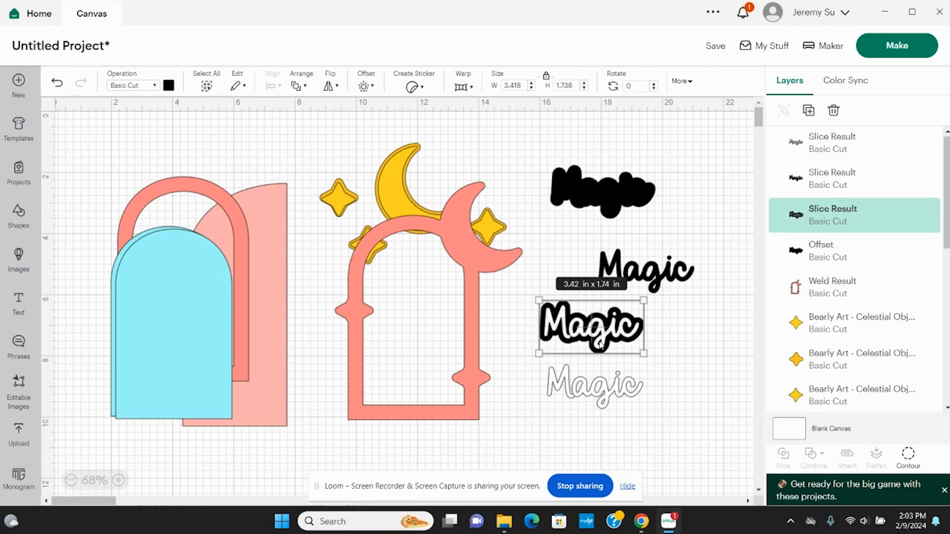
- Delete the leftover thin-outline Magic pieces and move the black offset down into the space
{"action": "left_click", "coordinate": [604, 392]}
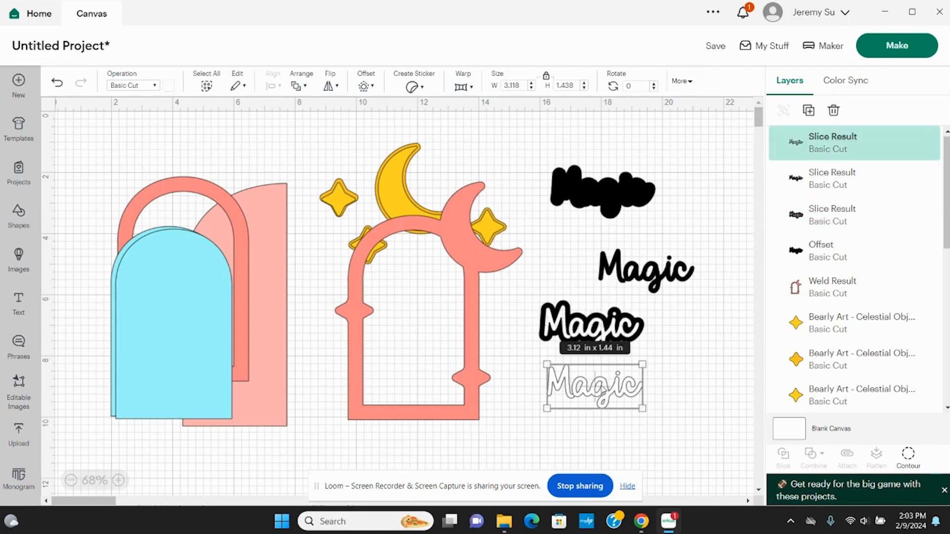
{"action": "key", "text": "Delete"}
{"action": "left_click", "coordinate": [645, 279]}
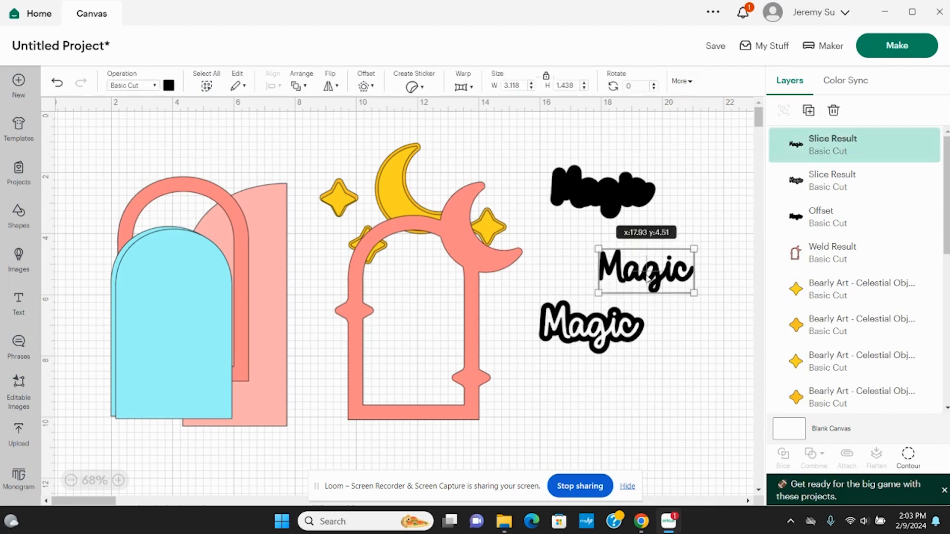
{"action": "key", "text": "Delete"}
{"action": "left_click_drag", "start_coordinate": [606, 205], "coordinate": [621, 287]}
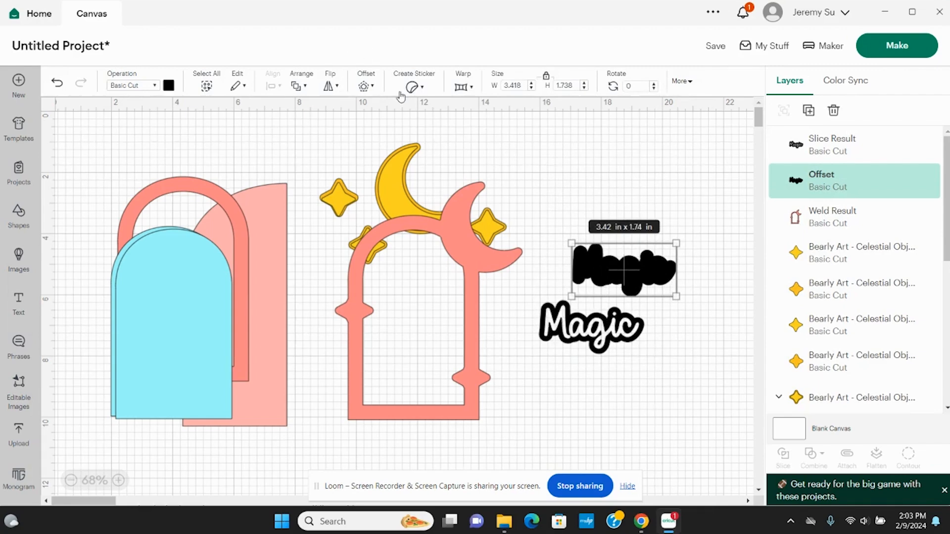
- Create a new 0.15 in offset, delete the old black one, and place Magic on it
{"action": "left_click", "coordinate": [365, 87]}
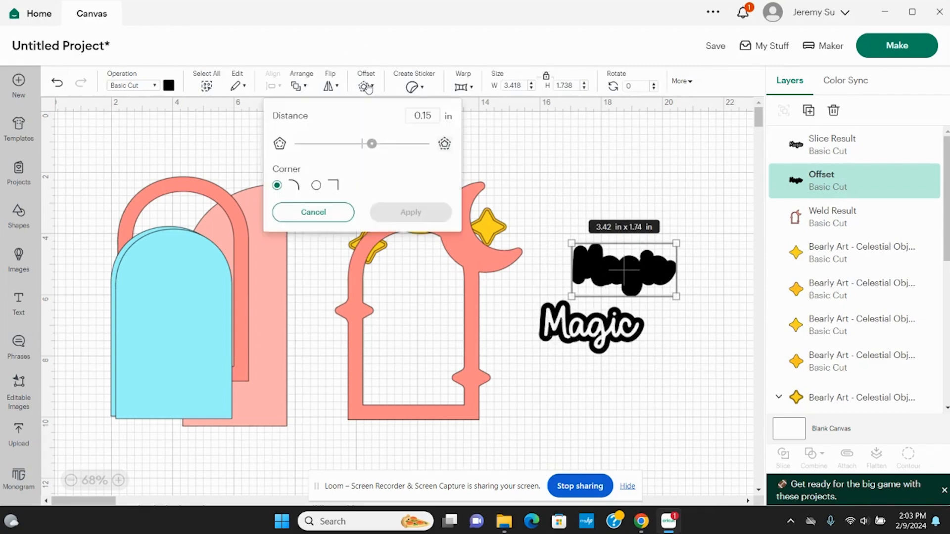
{"action": "left_click", "coordinate": [410, 213]}
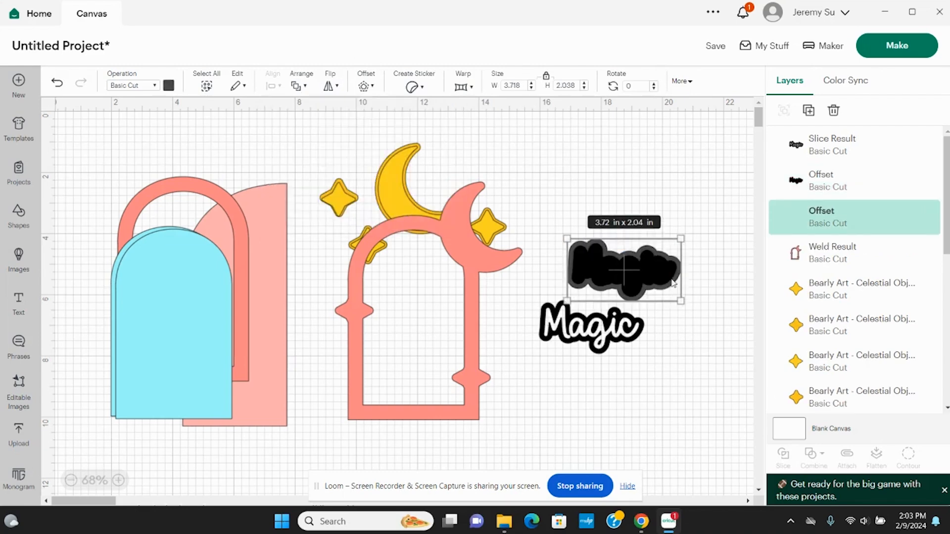
{"action": "left_click", "coordinate": [810, 181]}
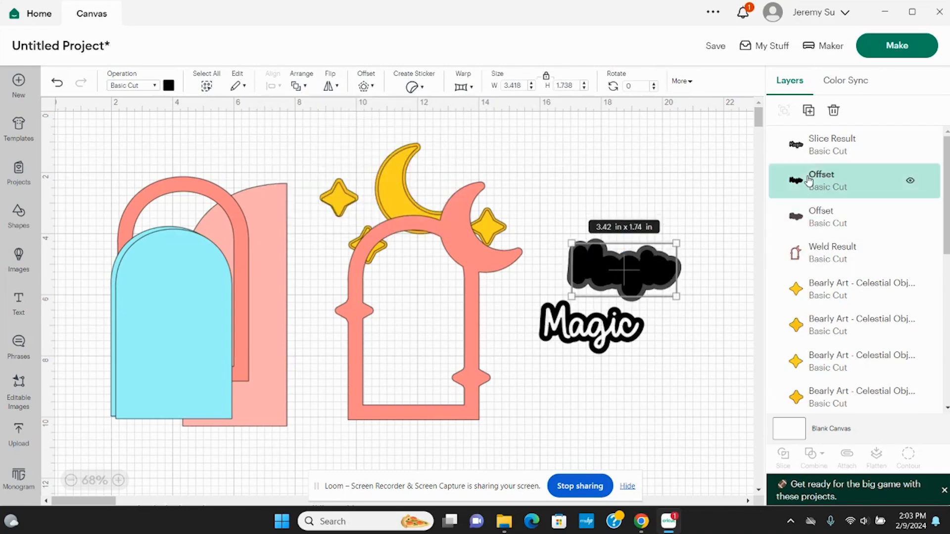
{"action": "key", "text": "Delete"}
{"action": "left_click_drag", "start_coordinate": [593, 332], "coordinate": [622, 267]}
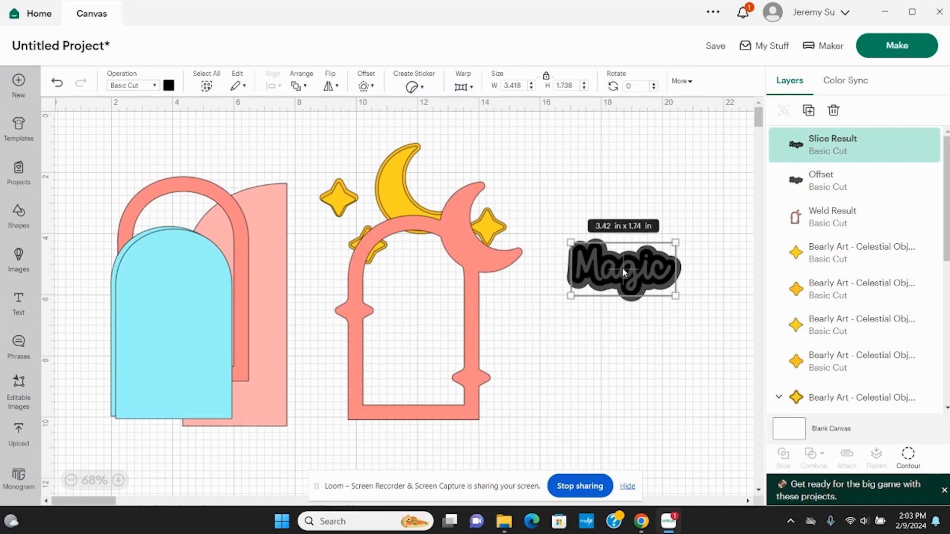
- Colour the Magic text yellow and its offset backing salmon
{"action": "left_click", "coordinate": [170, 86]}
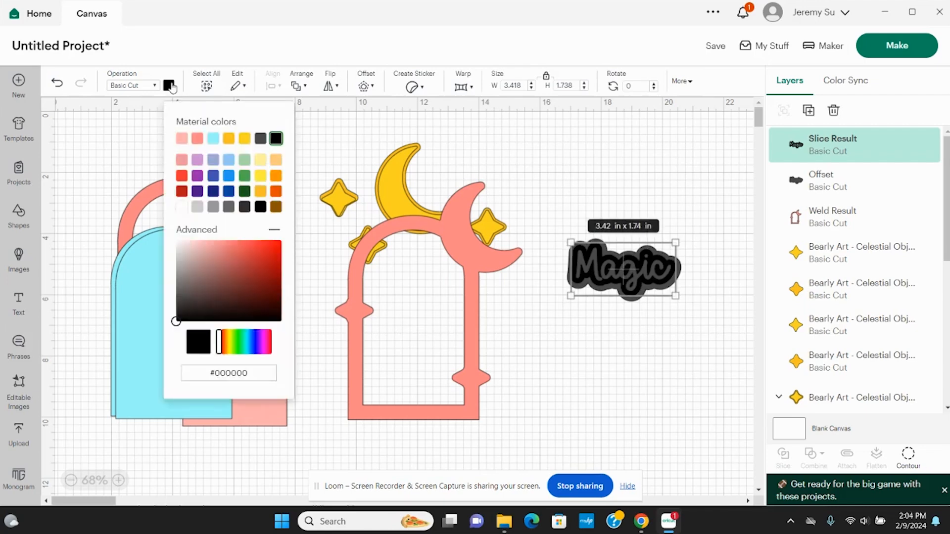
{"action": "left_click", "coordinate": [228, 139]}
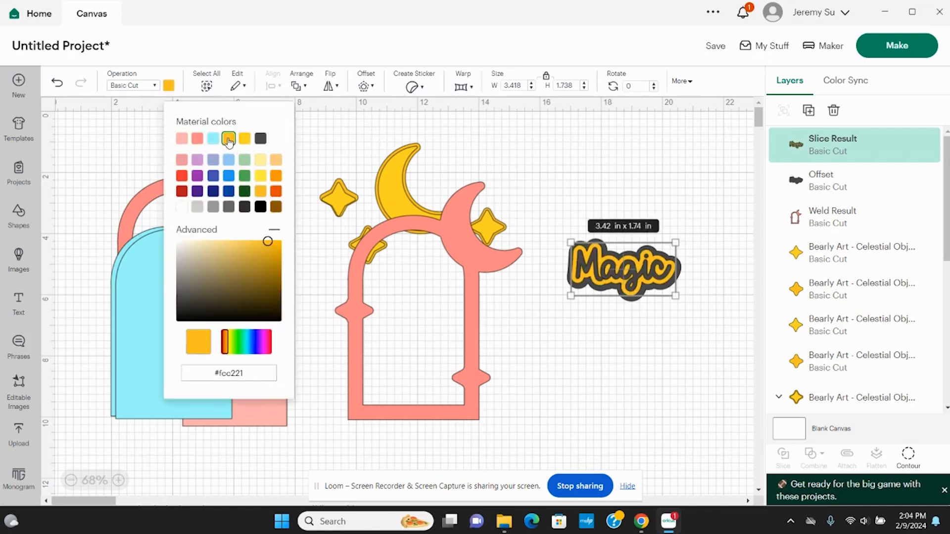
{"action": "left_click", "coordinate": [791, 179]}
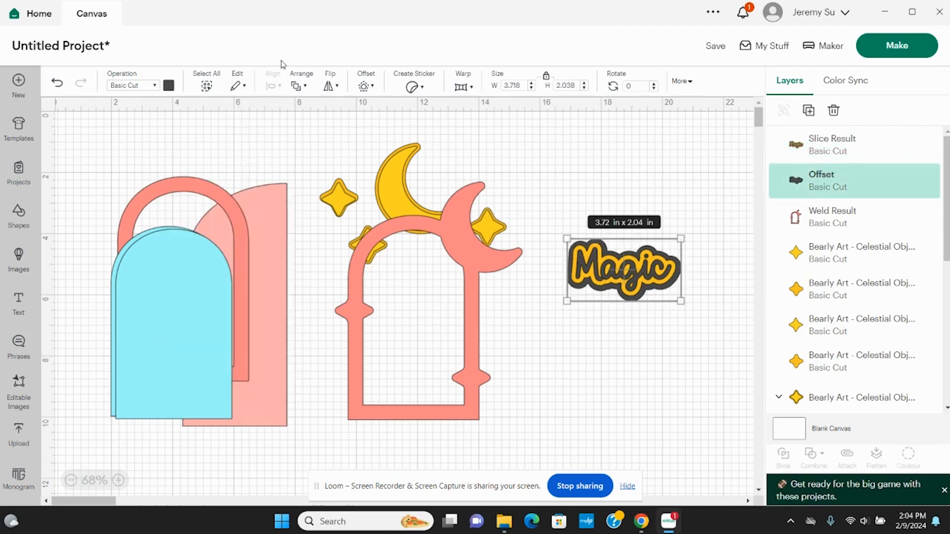
{"action": "left_click", "coordinate": [169, 85]}
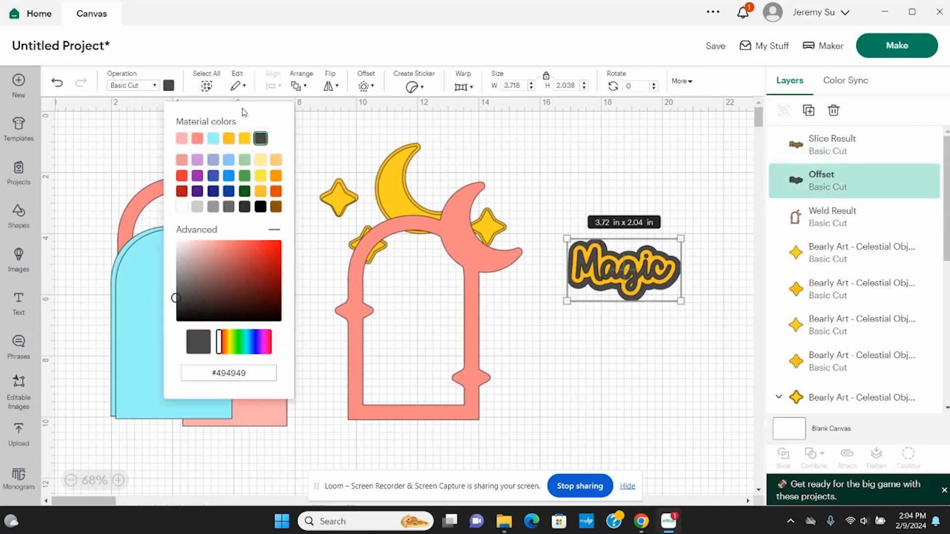
{"action": "left_click", "coordinate": [197, 141]}
{"action": "left_click", "coordinate": [706, 326]}
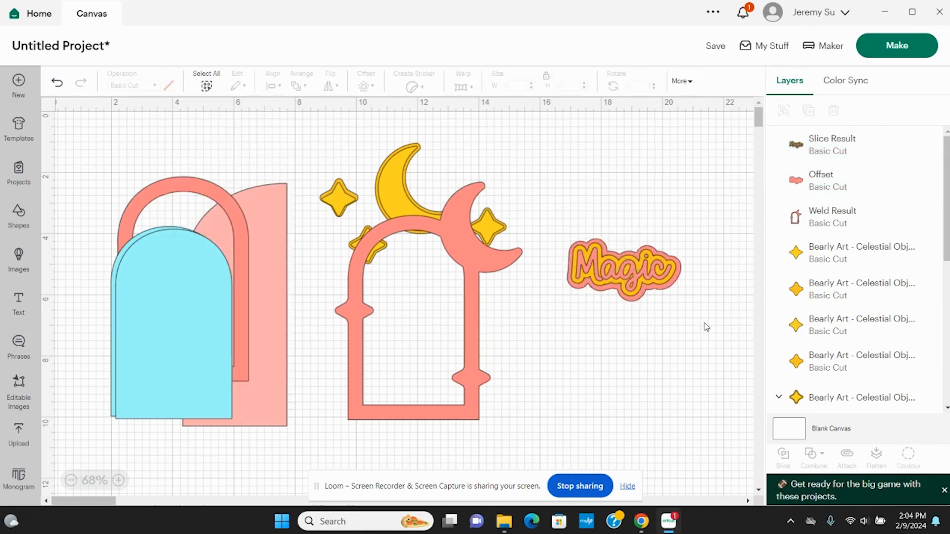
{"action": "left_click_drag", "start_coordinate": [686, 305], "coordinate": [551, 218]}
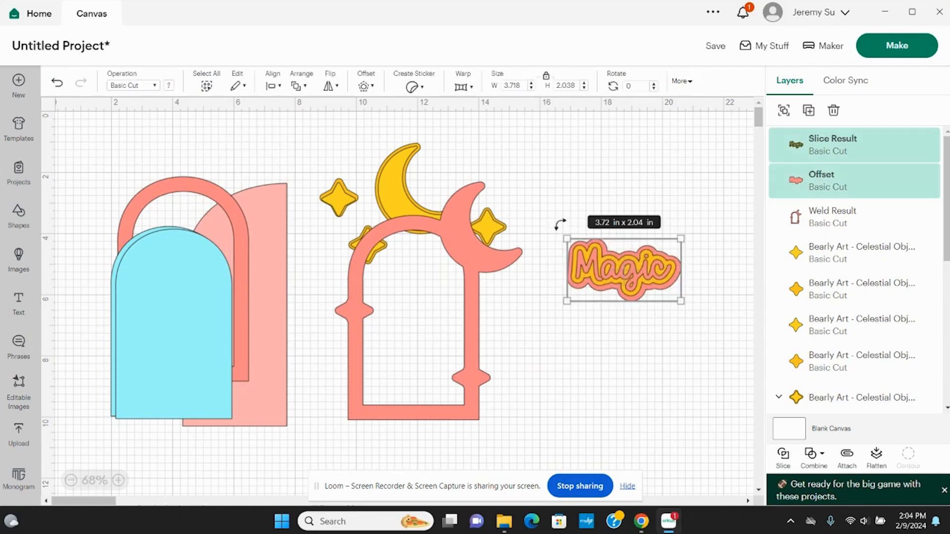
- Centre Magic on its salmon backing, group them, and set the group on the arch's bottom
{"action": "left_click", "coordinate": [295, 86]}
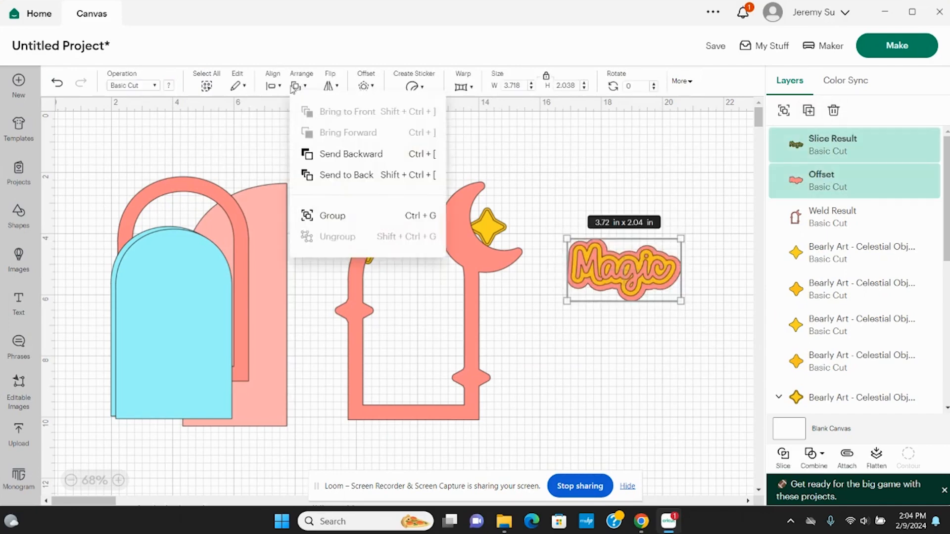
{"action": "left_click", "coordinate": [278, 88]}
{"action": "left_click", "coordinate": [274, 87]}
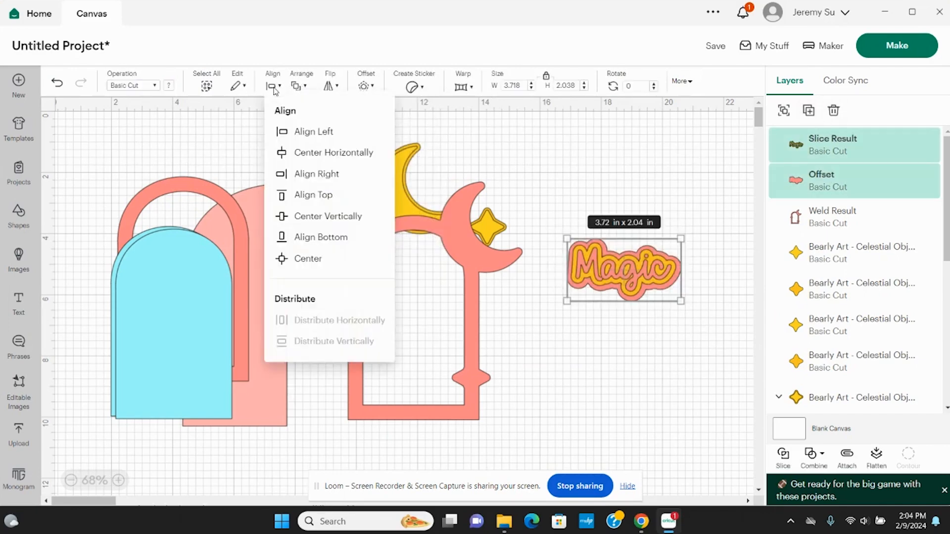
{"action": "left_click", "coordinate": [312, 258]}
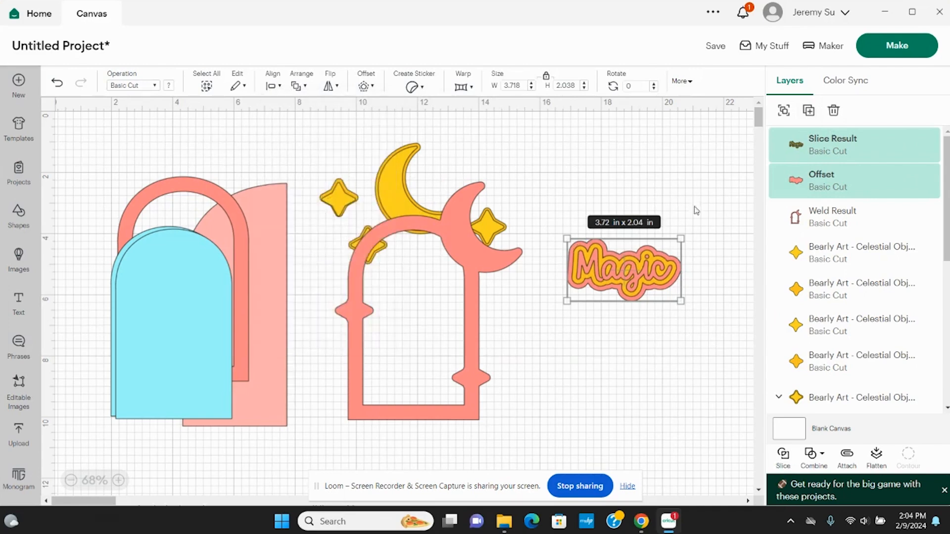
{"action": "left_click", "coordinate": [783, 109]}
{"action": "left_click_drag", "start_coordinate": [609, 274], "coordinate": [401, 420]}
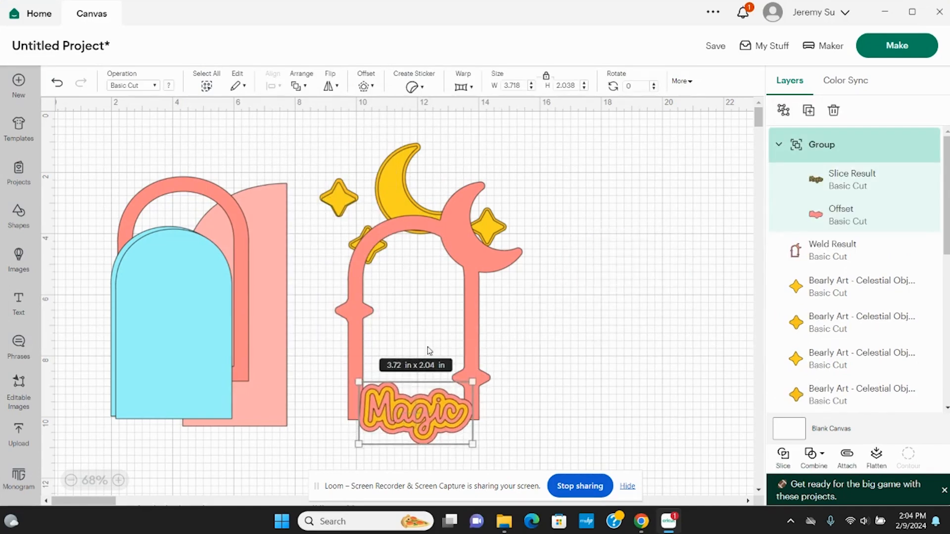
{"action": "left_click", "coordinate": [586, 324]}
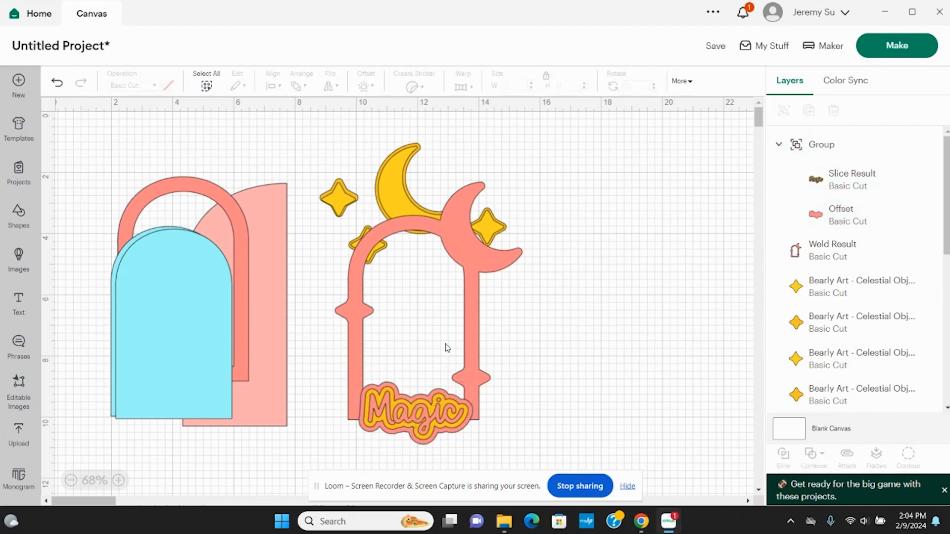
{"action": "left_click", "coordinate": [401, 200]}
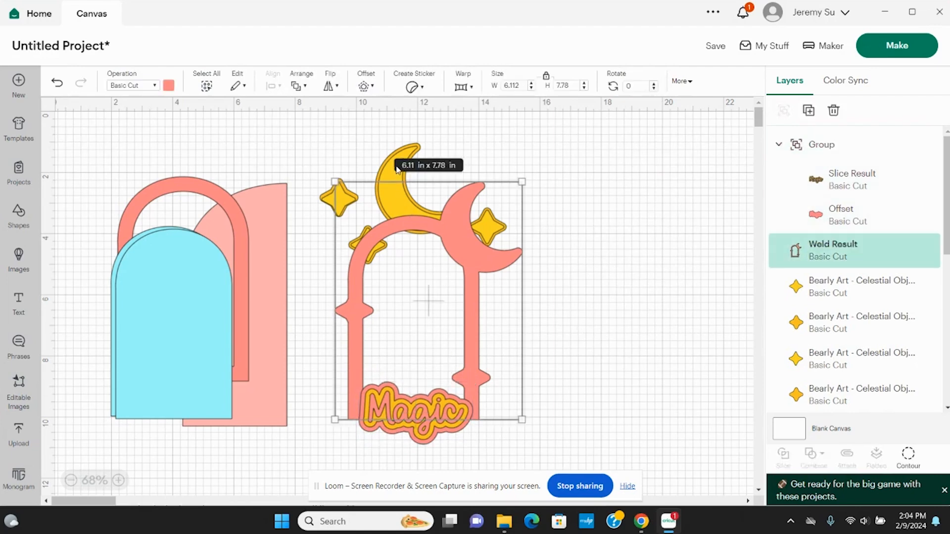
- Move the yellow moon group off the arch to its right, undoing a stray inner-layer move
{"action": "left_click_drag", "start_coordinate": [407, 157], "coordinate": [608, 184]}
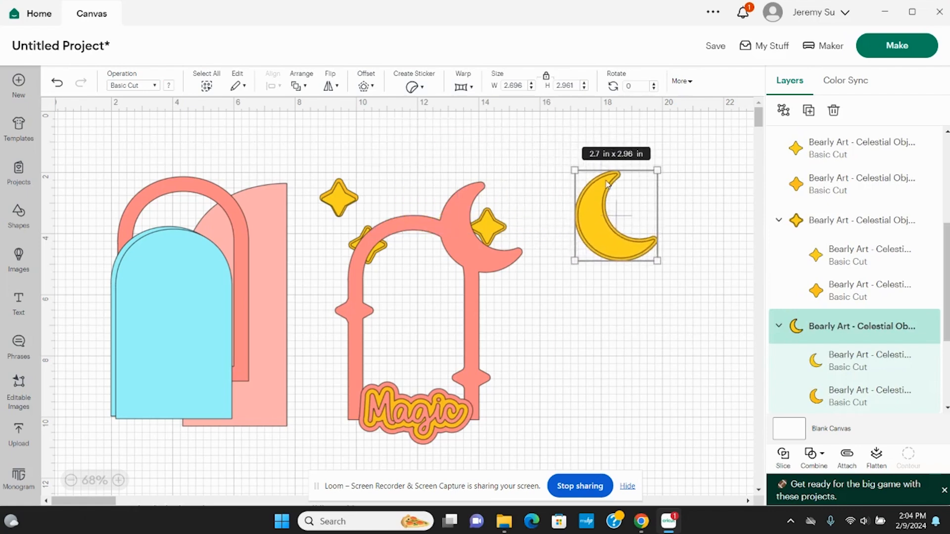
{"action": "left_click", "coordinate": [812, 360]}
{"action": "left_click_drag", "start_coordinate": [617, 252], "coordinate": [534, 221]}
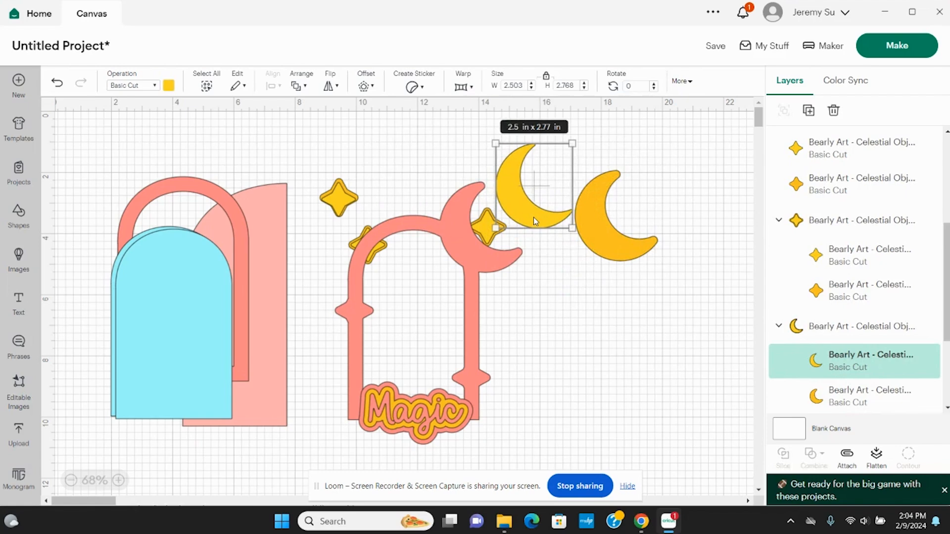
{"action": "key", "text": "ctrl+z"}
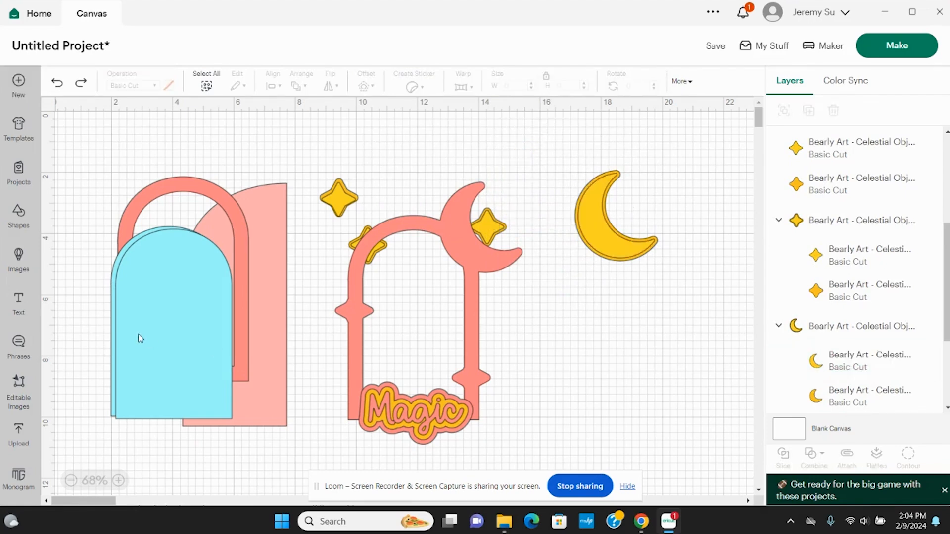
- Add a Circle and shrink it to a 0.22 in dot near the moon's lower tip
{"action": "left_click", "coordinate": [19, 215]}
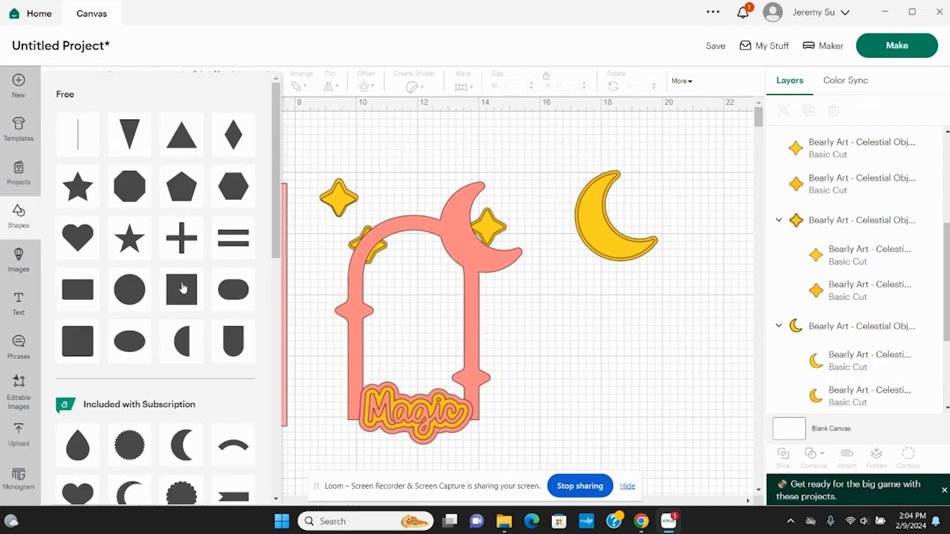
{"action": "left_click", "coordinate": [130, 290]}
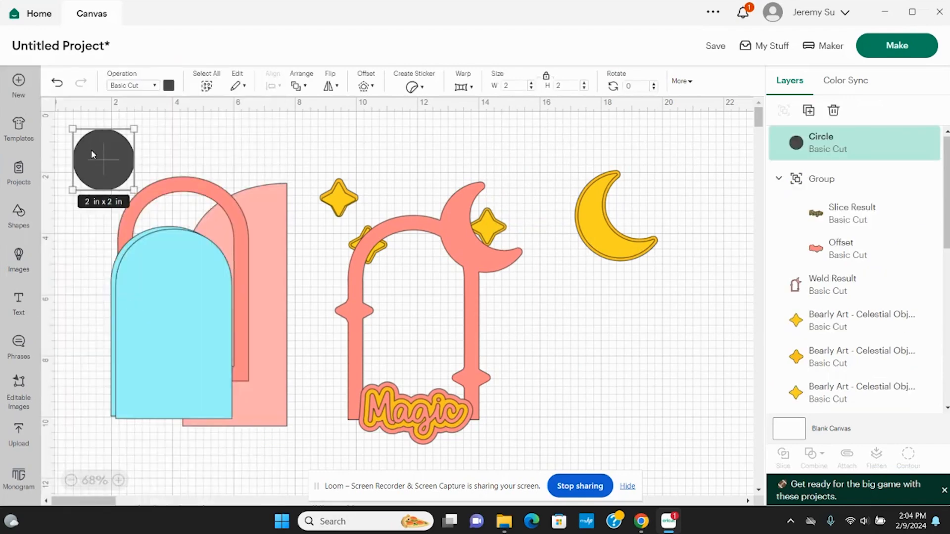
{"action": "left_click_drag", "start_coordinate": [91, 155], "coordinate": [655, 244]}
{"action": "scroll", "coordinate": [655, 245], "scroll_direction": "up", "scroll_amount": 3}
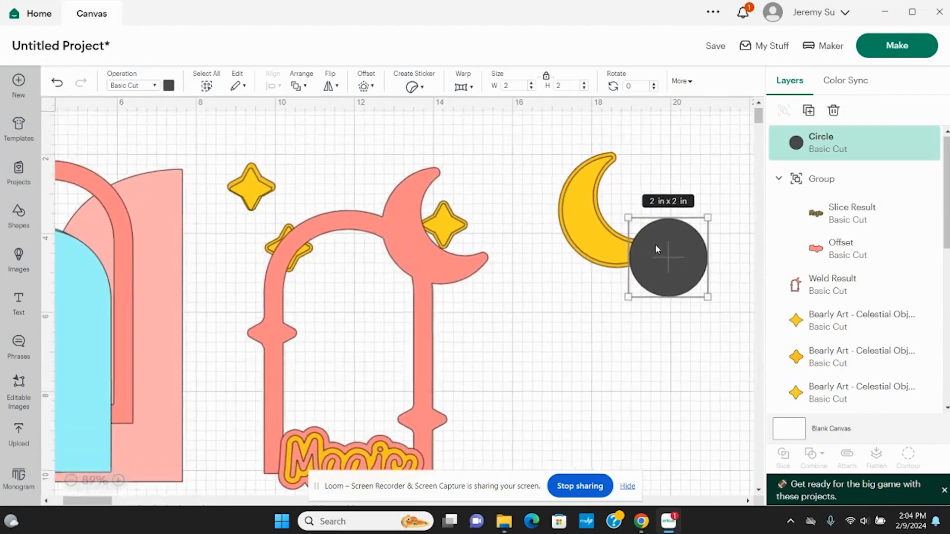
{"action": "scroll", "coordinate": [655, 244], "scroll_direction": "up", "scroll_amount": 3}
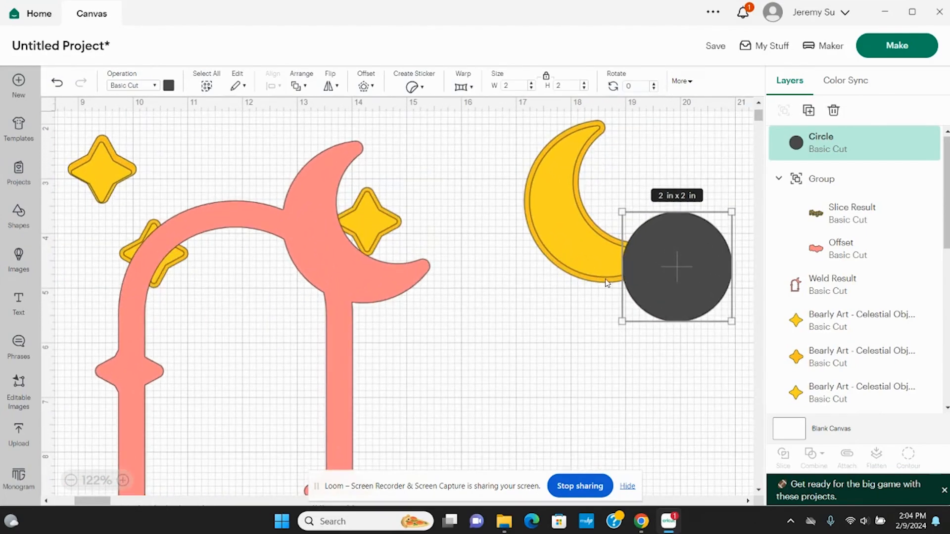
{"action": "scroll", "coordinate": [605, 278], "scroll_direction": "up", "scroll_amount": 3}
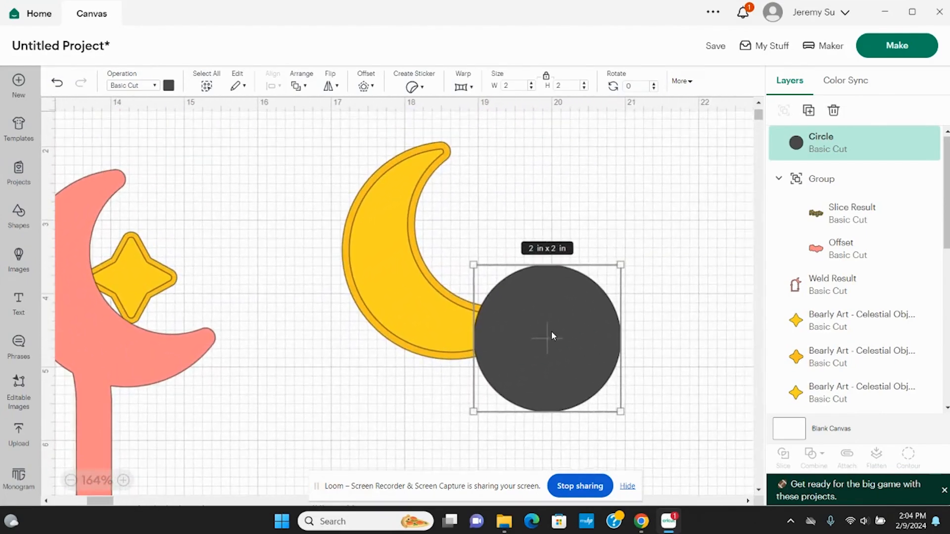
{"action": "left_click_drag", "start_coordinate": [619, 411], "coordinate": [484, 330]}
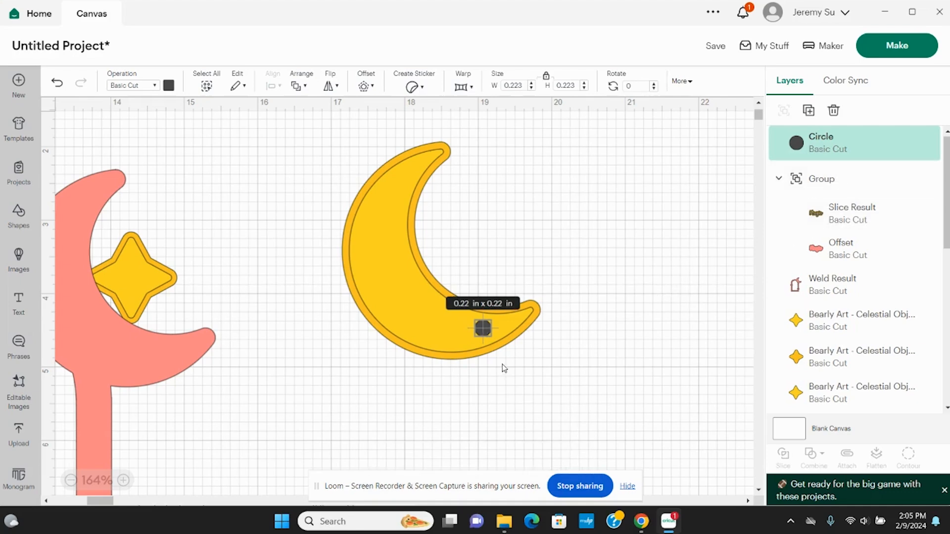
{"action": "left_click", "coordinate": [539, 321]}
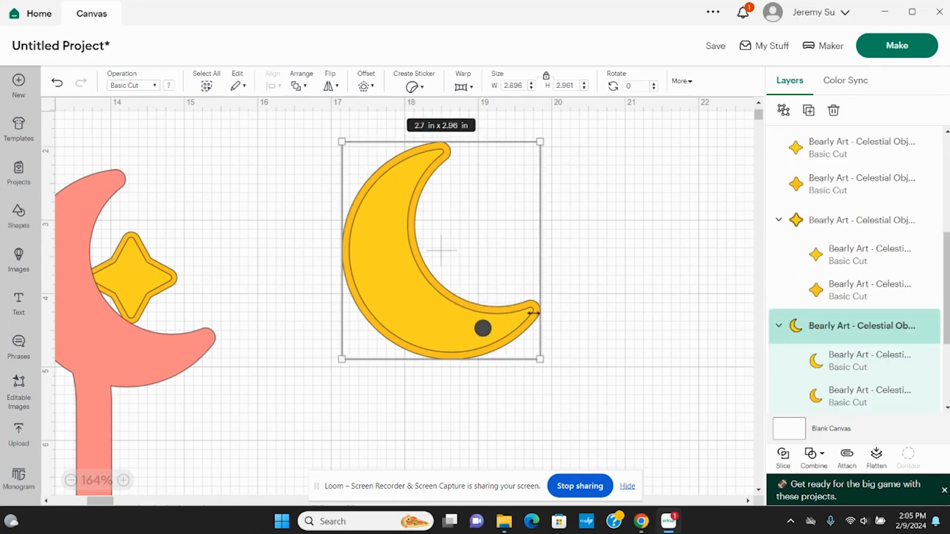
- Slice the small circle out of the moon and pull the moon aside to reveal the hole
{"action": "left_click", "coordinate": [835, 394]}
{"action": "scroll", "coordinate": [835, 290], "scroll_direction": "up", "scroll_amount": 5}
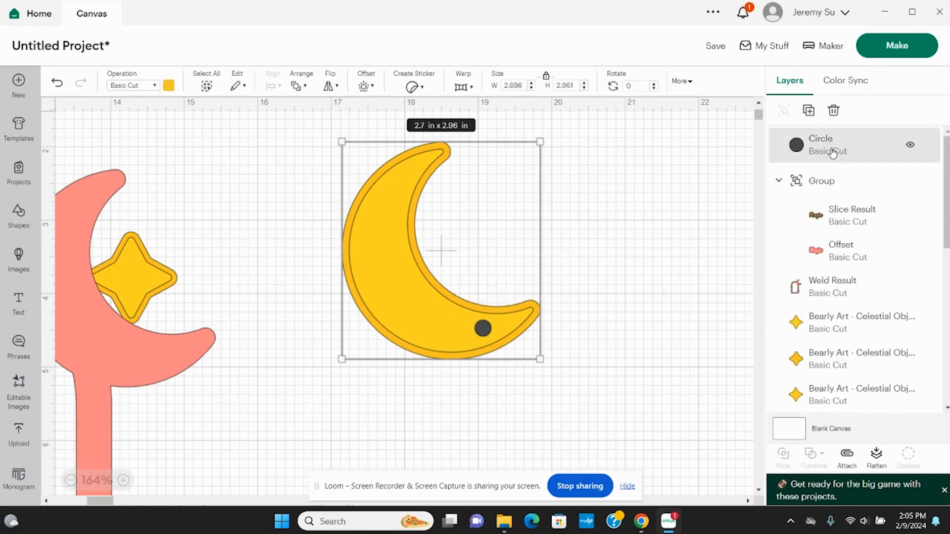
{"action": "scroll", "coordinate": [833, 153], "scroll_direction": "down", "scroll_amount": 5}
{"action": "scroll", "coordinate": [833, 153], "scroll_direction": "up", "scroll_amount": 5}
{"action": "double_click", "coordinate": [820, 147]}
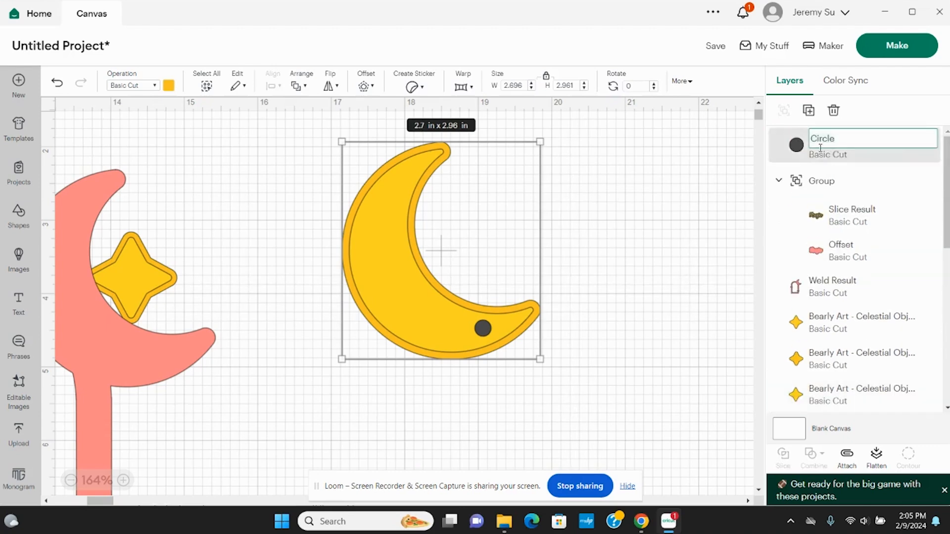
{"action": "left_click", "coordinate": [795, 145], "text": "shift"}
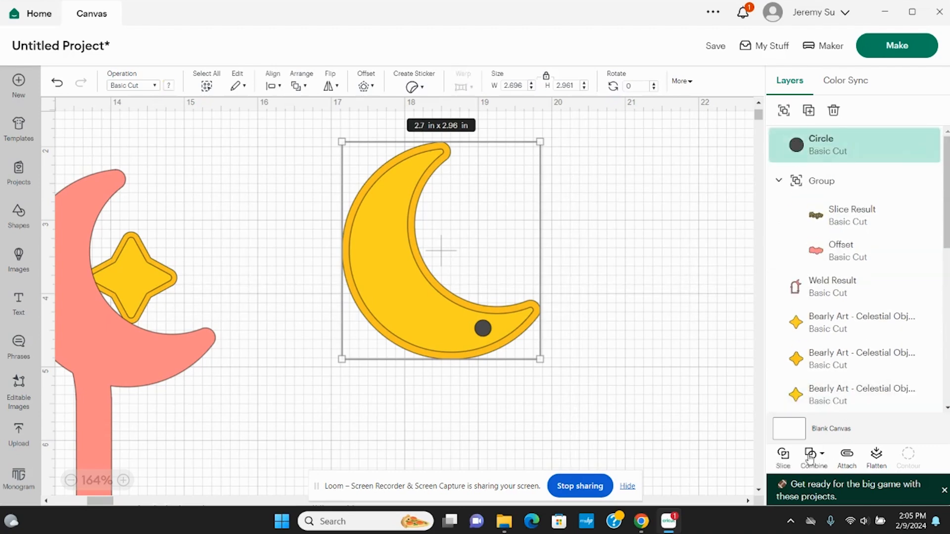
{"action": "left_click", "coordinate": [783, 456]}
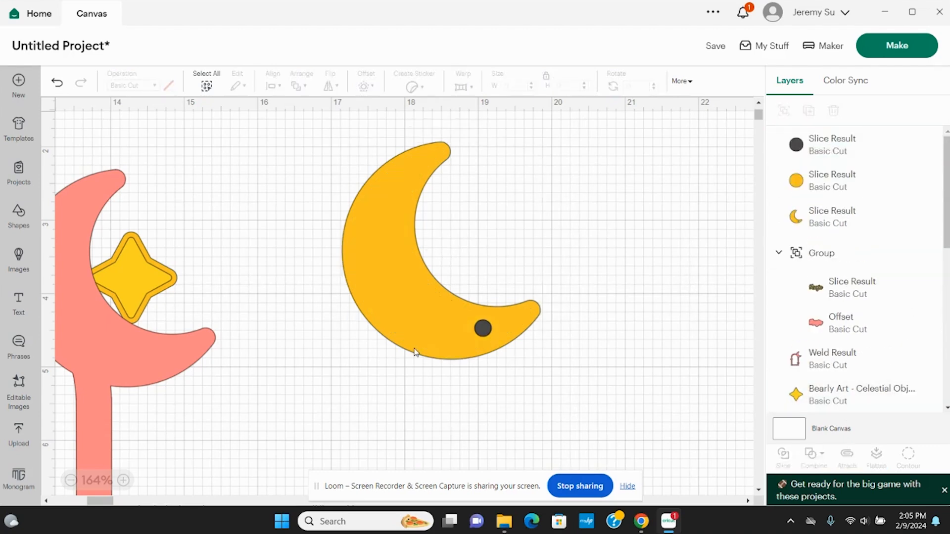
{"action": "left_click_drag", "start_coordinate": [433, 325], "coordinate": [395, 366]}
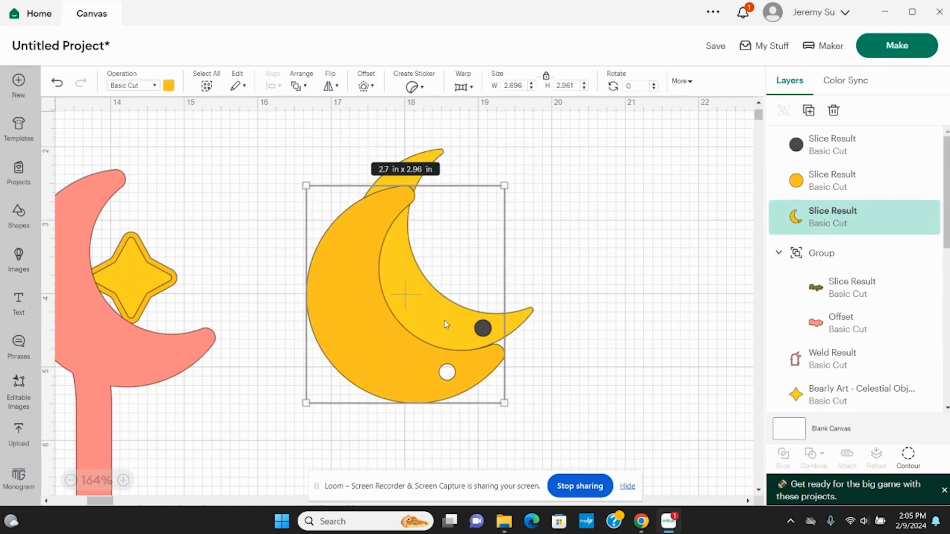
- Delete the two leftover circle slice pieces
{"action": "left_click", "coordinate": [805, 190]}
{"action": "key", "text": "Delete"}
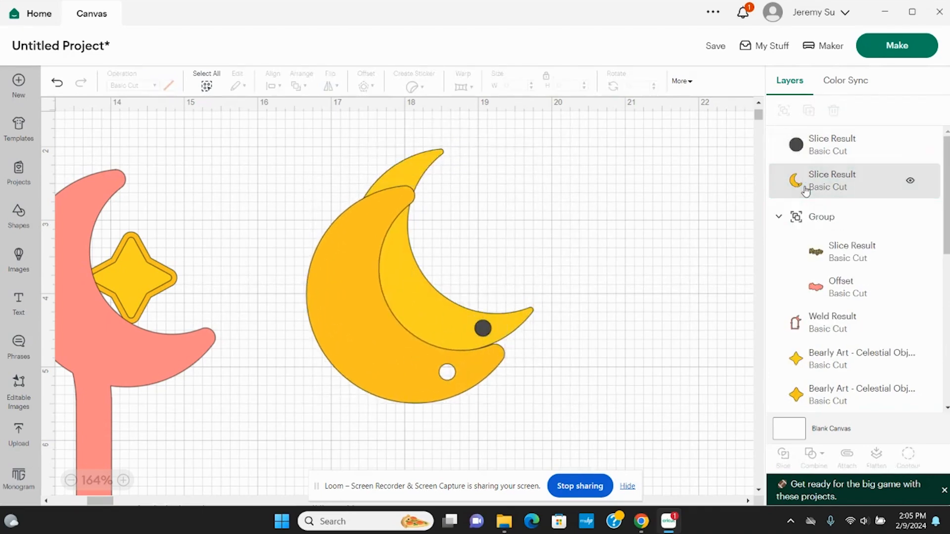
{"action": "left_click", "coordinate": [806, 144]}
{"action": "key", "text": "Delete"}
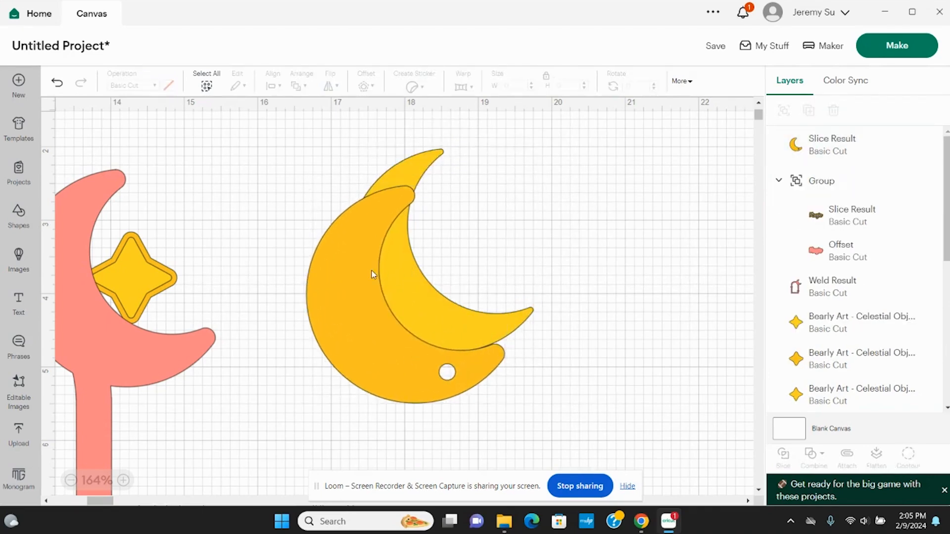
{"action": "scroll", "coordinate": [373, 275], "scroll_direction": "down", "scroll_amount": 3}
{"action": "scroll", "coordinate": [357, 312], "scroll_direction": "down", "scroll_amount": 5}
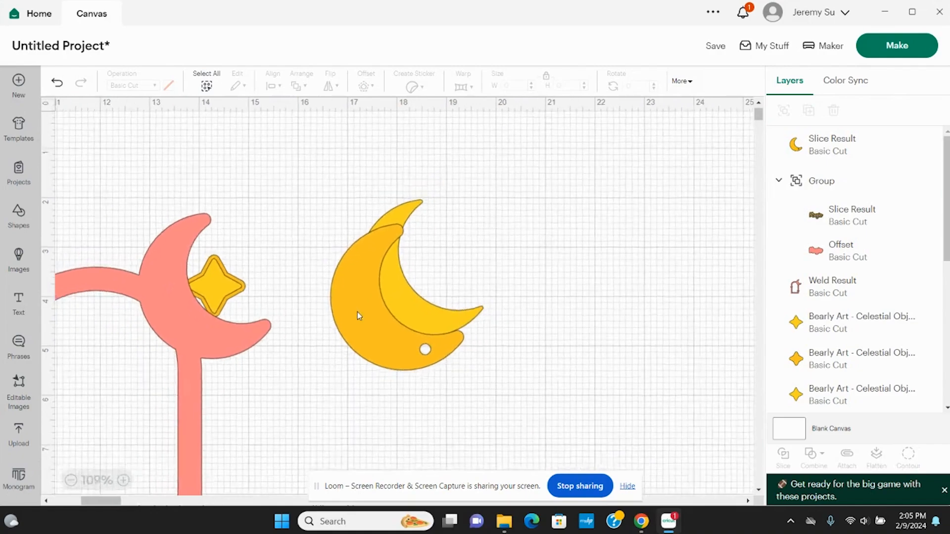
- Place the two blue arches side by side and move the holed moon beside the other moon
{"action": "scroll", "coordinate": [359, 316], "scroll_direction": "up", "scroll_amount": 1}
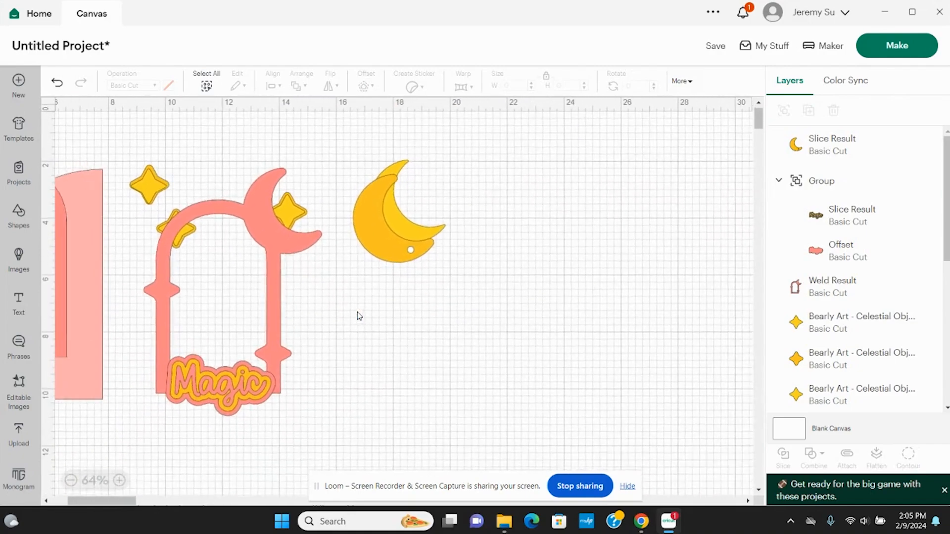
{"action": "scroll", "coordinate": [206, 301], "scroll_direction": "left", "scroll_amount": 3}
{"action": "left_click_drag", "start_coordinate": [176, 313], "coordinate": [565, 377]}
{"action": "left_click_drag", "start_coordinate": [141, 305], "coordinate": [599, 375]}
{"action": "left_click_drag", "start_coordinate": [556, 228], "coordinate": [621, 201]}
{"action": "left_click", "coordinate": [320, 168]}
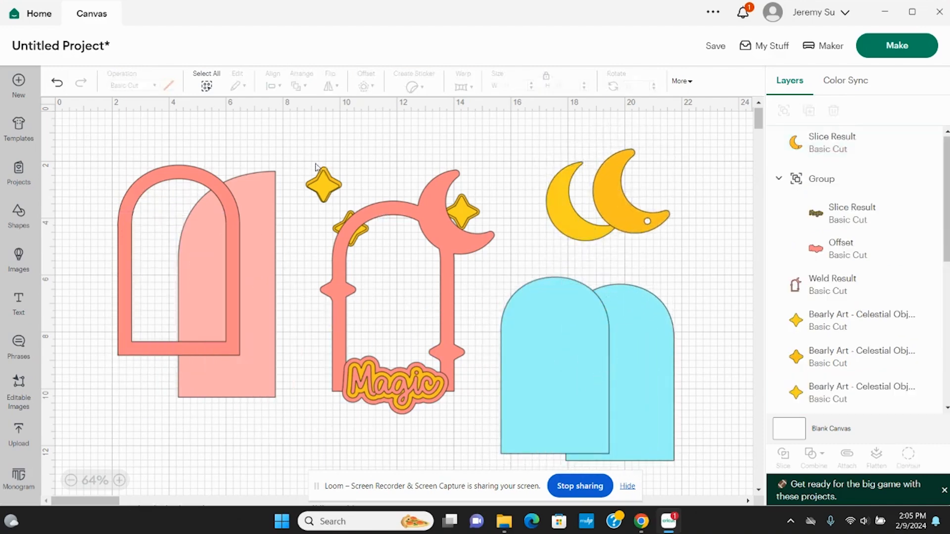
{"action": "left_click_drag", "start_coordinate": [306, 156], "coordinate": [347, 208]}
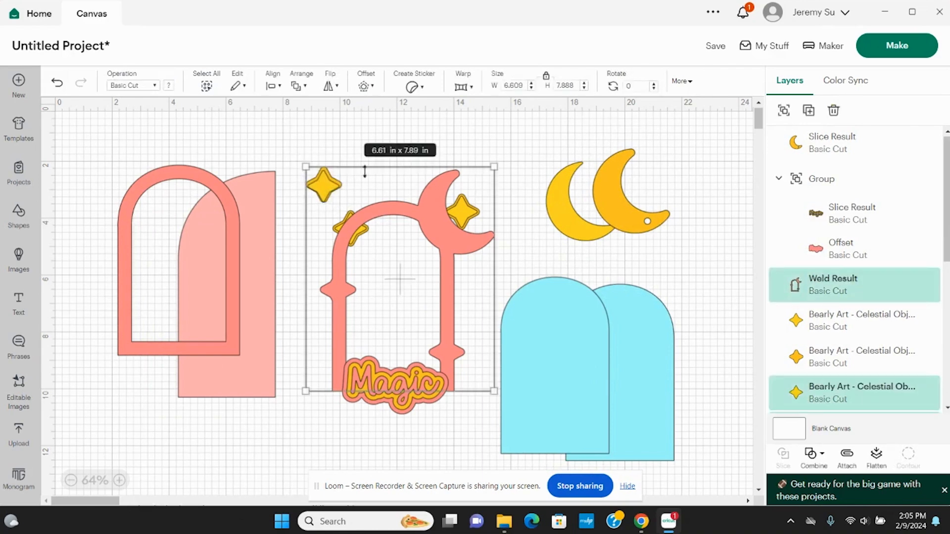
{"action": "left_click", "coordinate": [315, 116]}
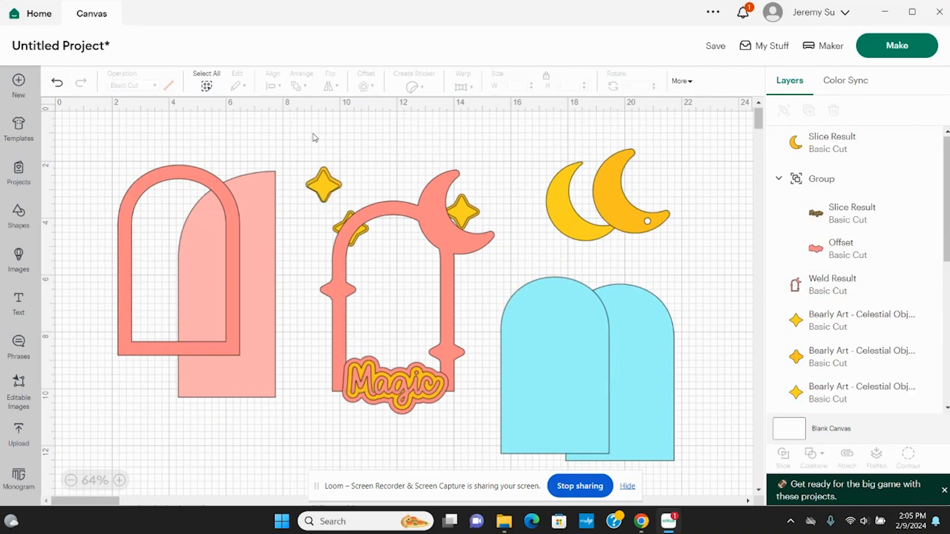
- Colour the arch outline and the welded arch frame purple
{"action": "left_click", "coordinate": [214, 185]}
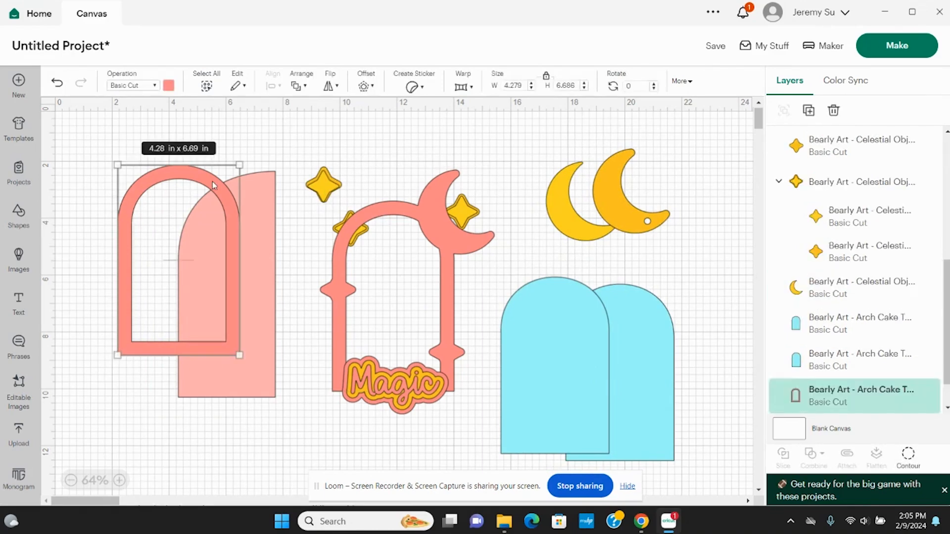
{"action": "left_click", "coordinate": [169, 85]}
{"action": "left_click", "coordinate": [197, 161]}
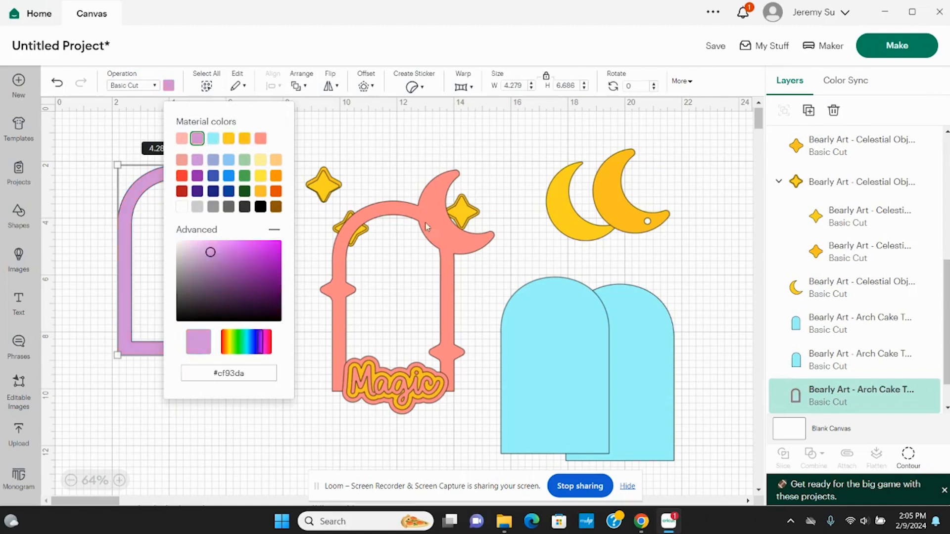
{"action": "left_click", "coordinate": [426, 231]}
{"action": "left_click", "coordinate": [169, 86]}
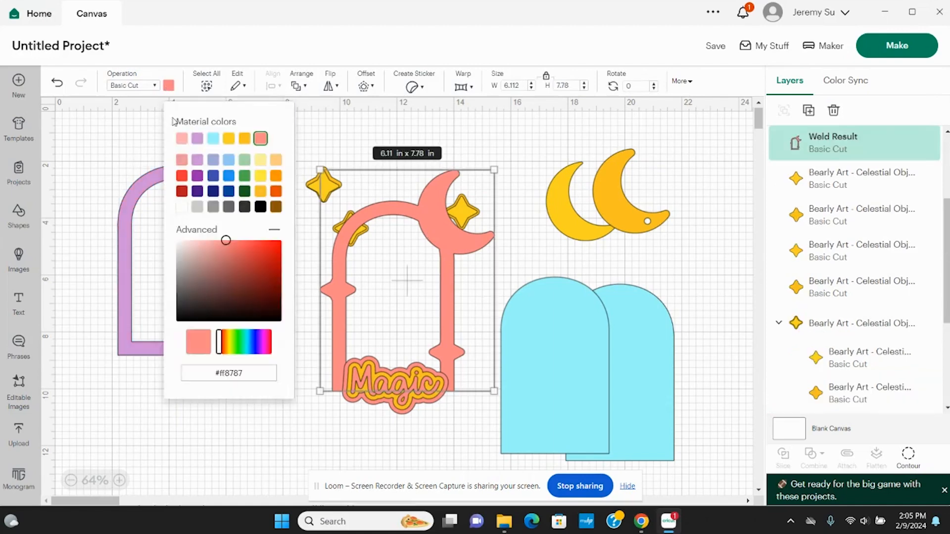
{"action": "left_click", "coordinate": [198, 162]}
{"action": "left_click", "coordinate": [144, 144]}
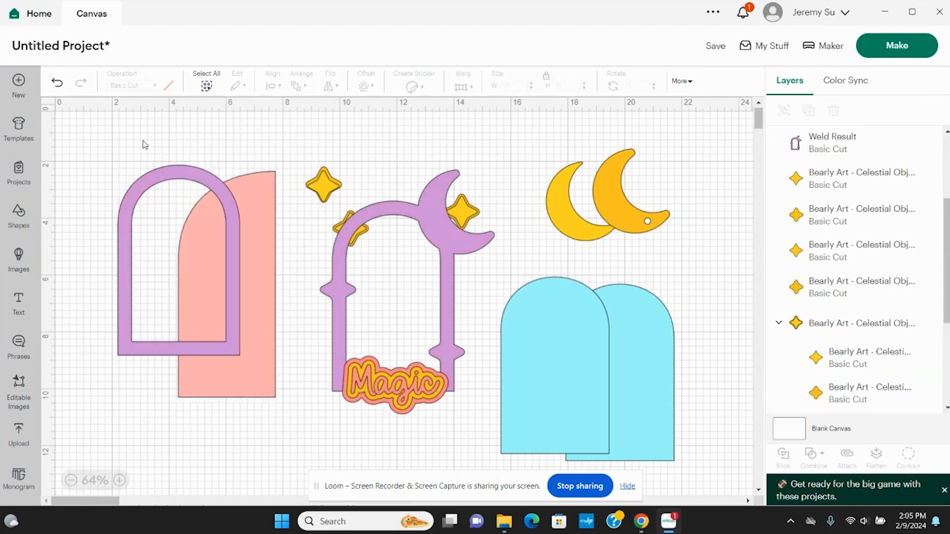
- Turn the solid arch yellow and lay the purple outline over it
{"action": "left_click", "coordinate": [262, 269]}
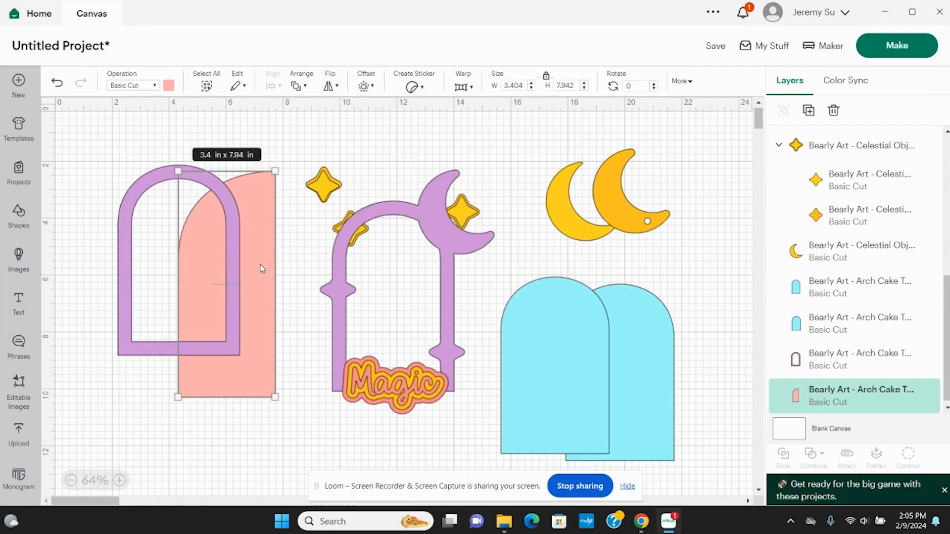
{"action": "left_click", "coordinate": [169, 87]}
{"action": "left_click", "coordinate": [244, 141]}
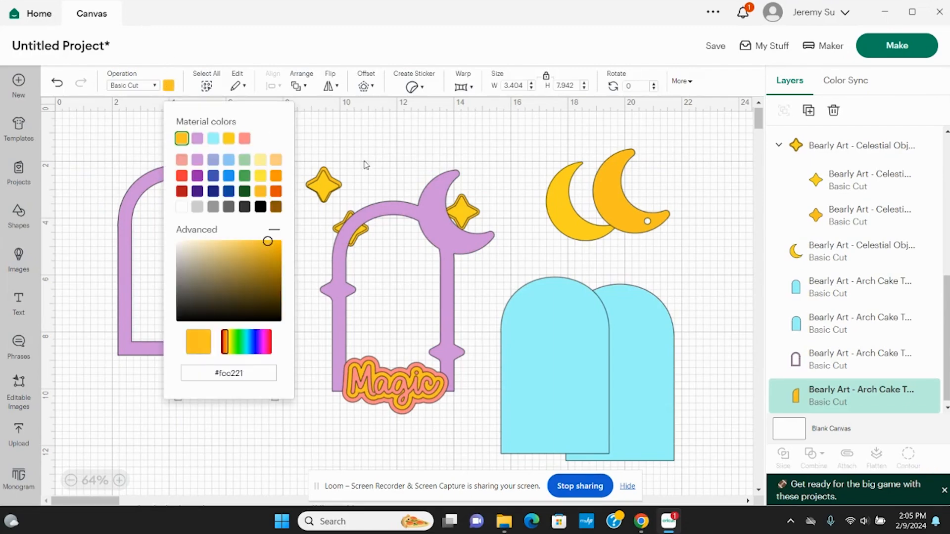
{"action": "left_click", "coordinate": [379, 154]}
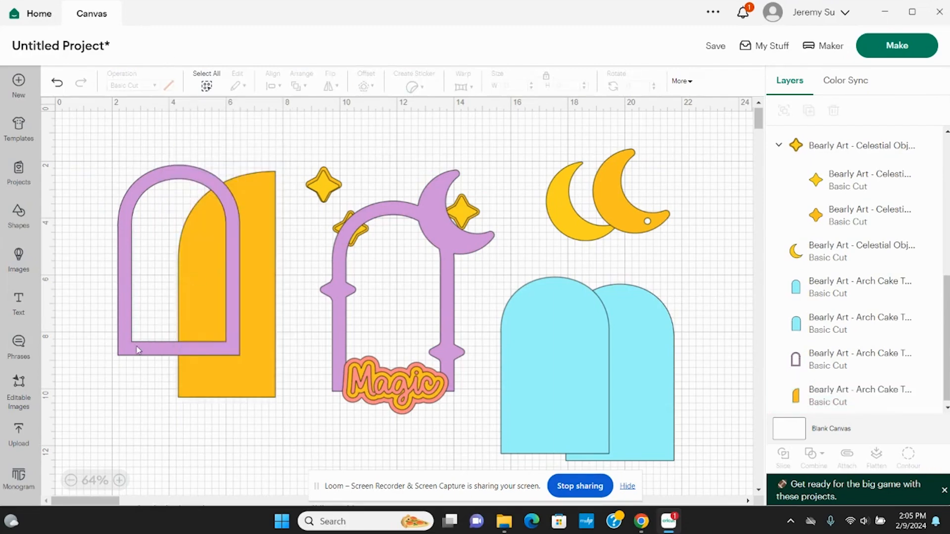
{"action": "left_click_drag", "start_coordinate": [137, 350], "coordinate": [231, 389]}
- Shift the blue arch right and stack the purple moon-and-stars arch frame onto the yellow arch
{"action": "left_click", "coordinate": [586, 392]}
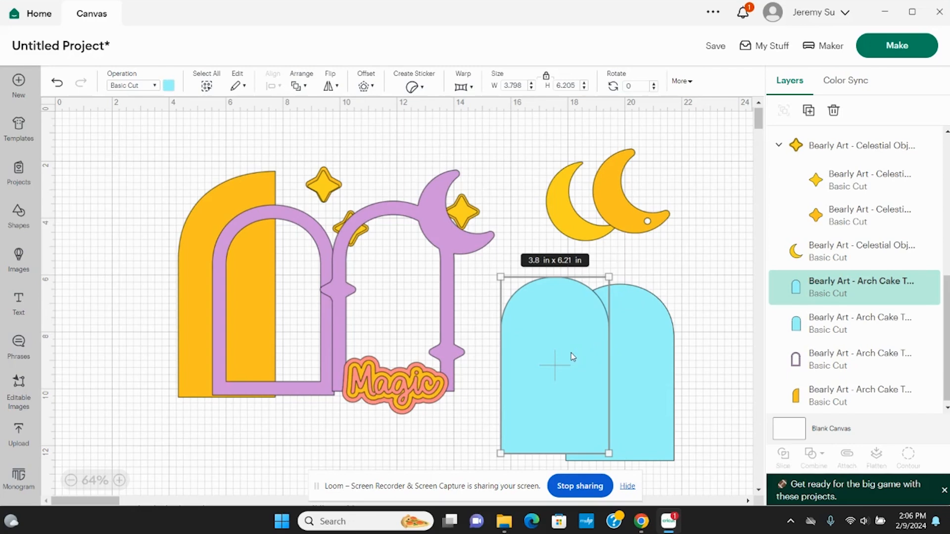
{"action": "left_click_drag", "start_coordinate": [571, 357], "coordinate": [692, 342]}
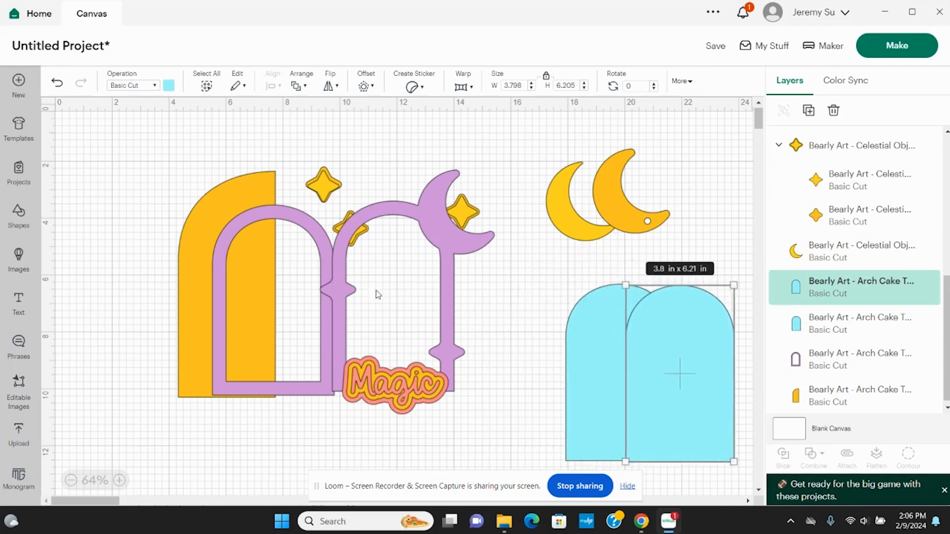
{"action": "left_click_drag", "start_coordinate": [378, 294], "coordinate": [225, 291]}
{"action": "left_click", "coordinate": [456, 409]}
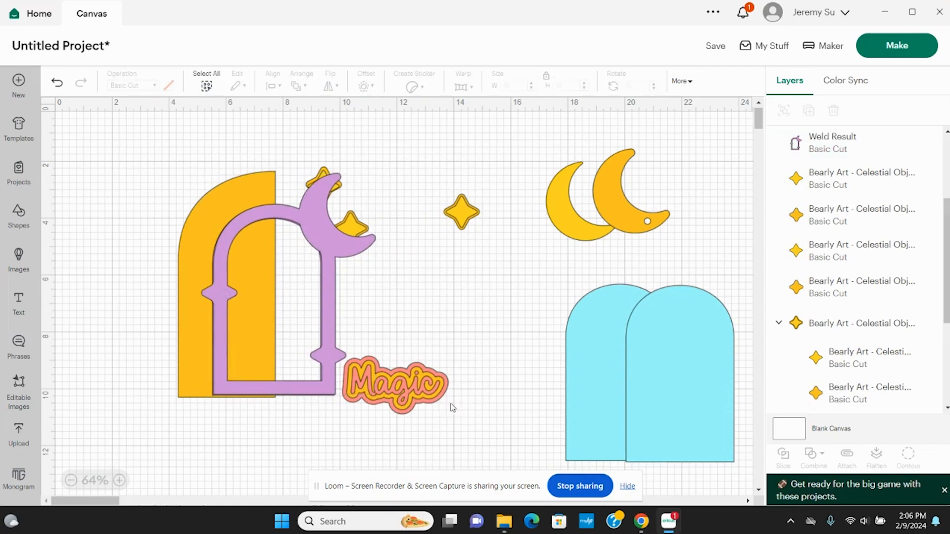
{"action": "left_click", "coordinate": [444, 398]}
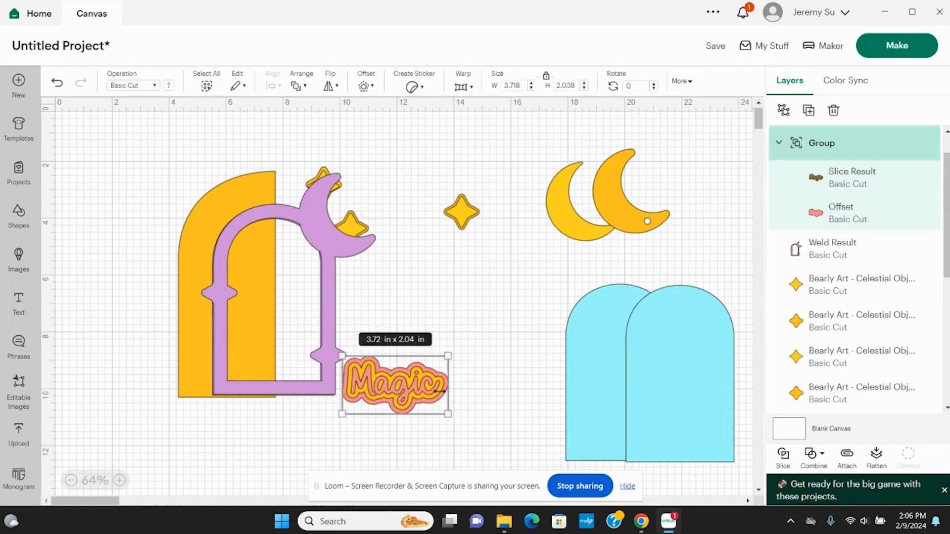
- Merge the #FF8787 colour into #CF93DA in Color Sync and set the Magic sticker across the frame's bottom
{"action": "left_click", "coordinate": [845, 91]}
{"action": "scroll", "coordinate": [833, 317], "scroll_direction": "down", "scroll_amount": 5}
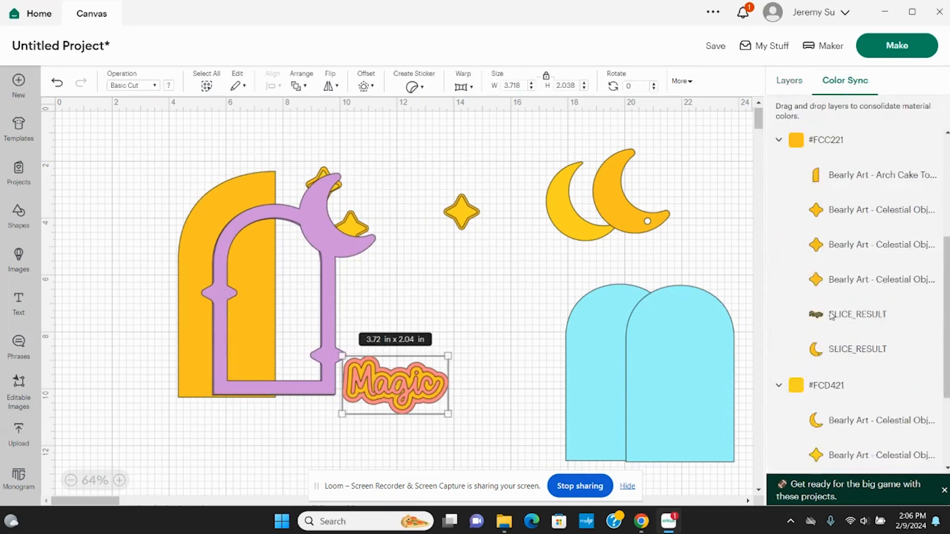
{"action": "left_click_drag", "start_coordinate": [826, 424], "coordinate": [821, 182]}
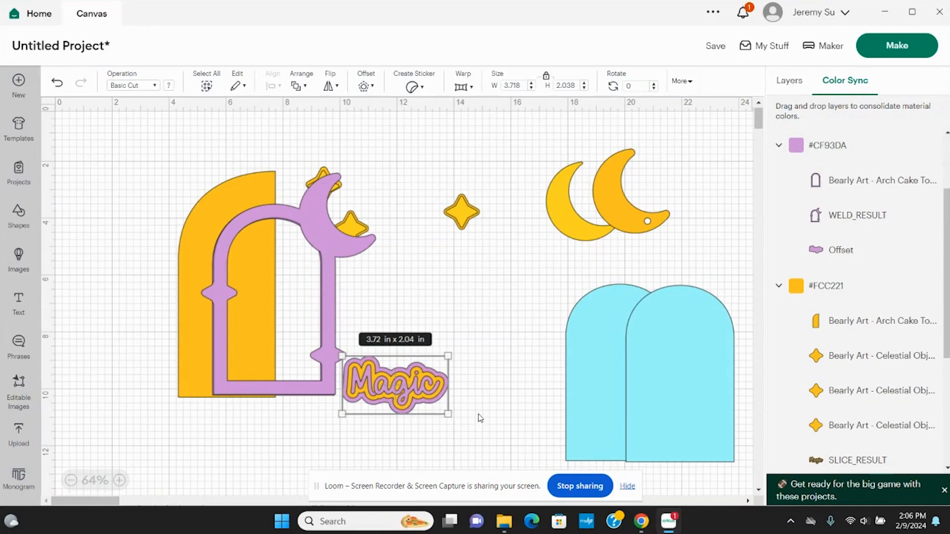
{"action": "left_click_drag", "start_coordinate": [479, 418], "coordinate": [280, 388]}
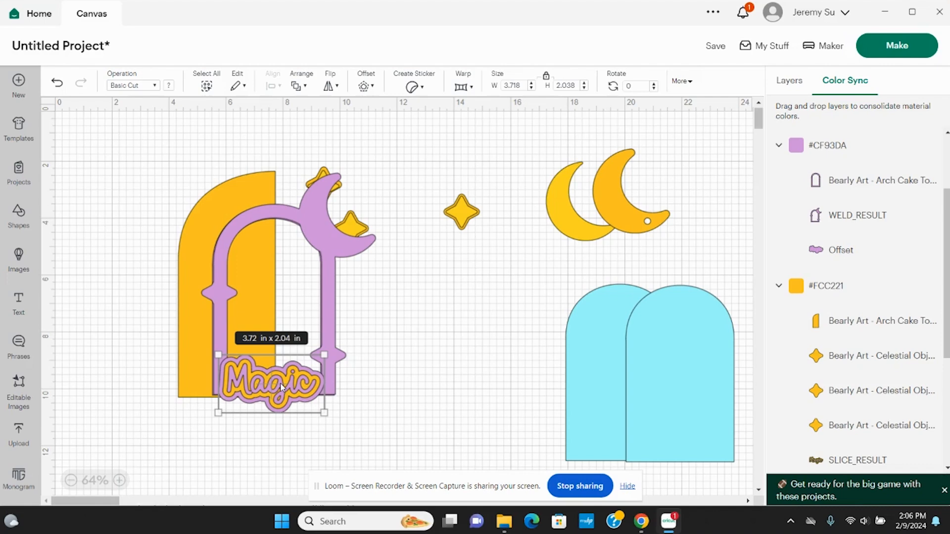
{"action": "left_click", "coordinate": [542, 333]}
- Center the two blue arches on each other and place them inside the purple frame
{"action": "left_click_drag", "start_coordinate": [543, 282], "coordinate": [790, 481]}
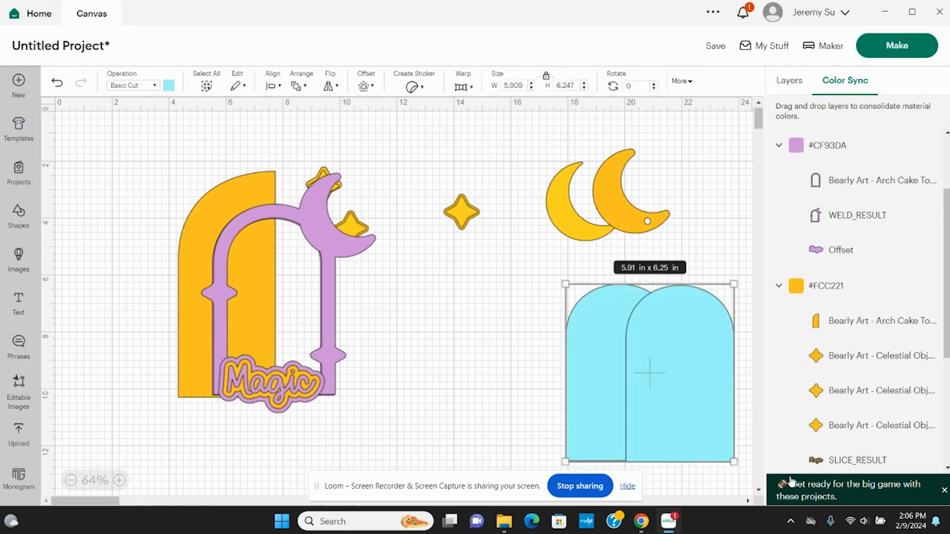
{"action": "left_click", "coordinate": [274, 84]}
{"action": "left_click", "coordinate": [315, 257]}
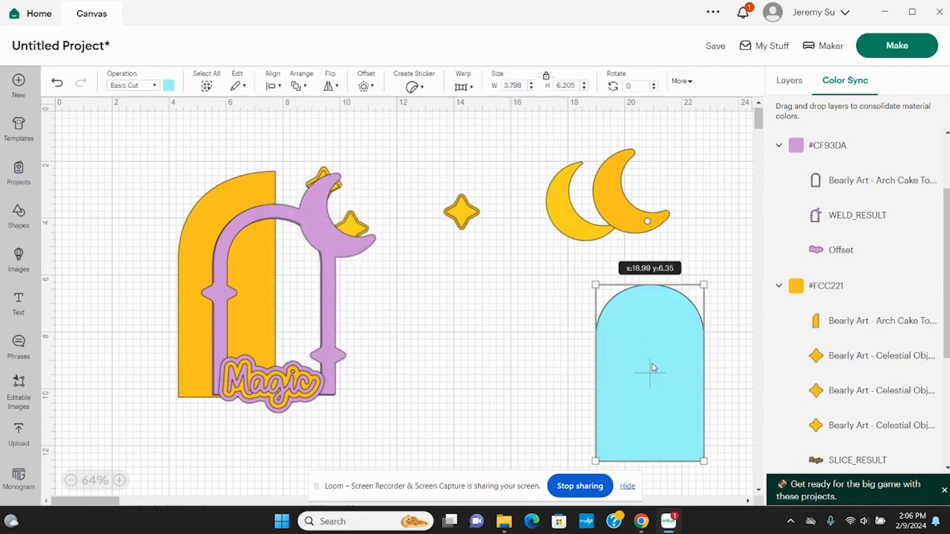
{"action": "left_click_drag", "start_coordinate": [652, 367], "coordinate": [275, 296]}
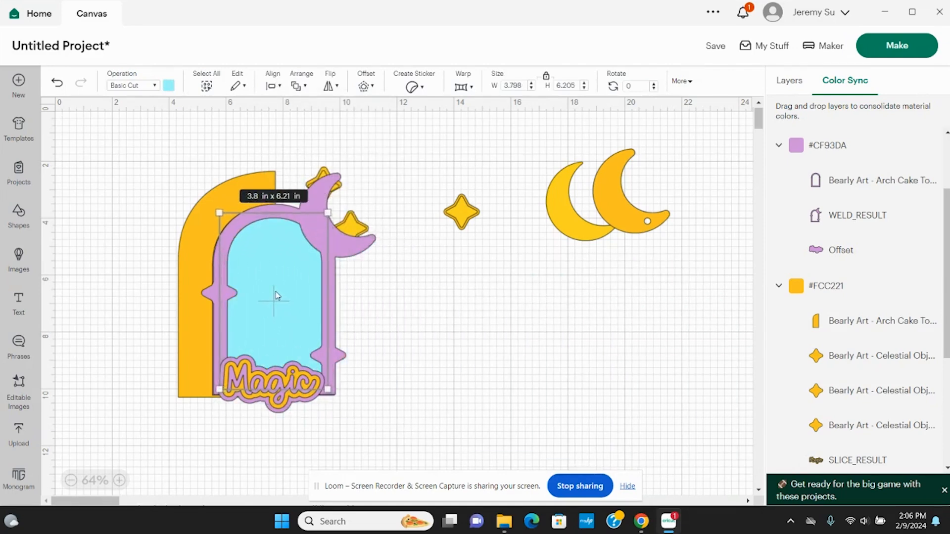
- Bring the small star at the moon's tip to the front and move it onto empty canvas
{"action": "left_click", "coordinate": [322, 173]}
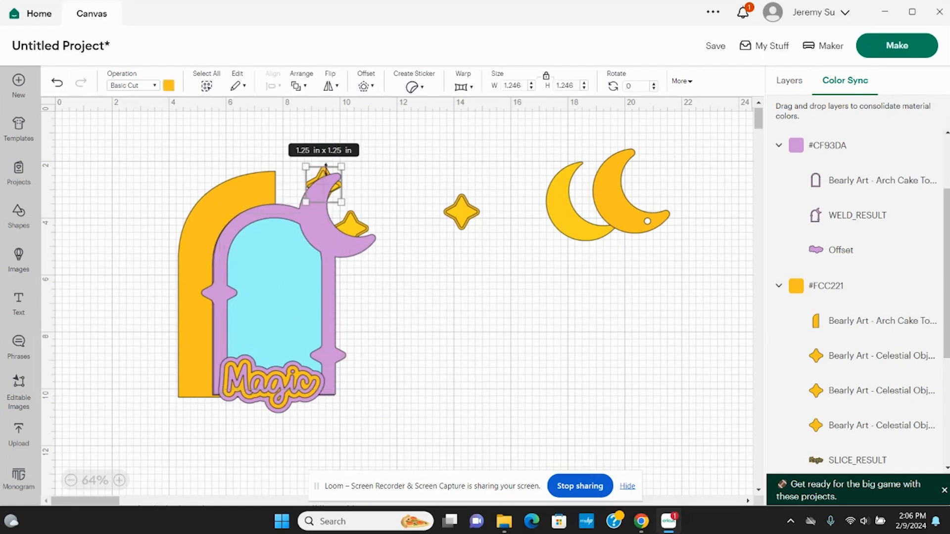
{"action": "left_click", "coordinate": [336, 82]}
{"action": "left_click", "coordinate": [302, 86]}
{"action": "left_click", "coordinate": [298, 87]}
{"action": "left_click", "coordinate": [313, 114]}
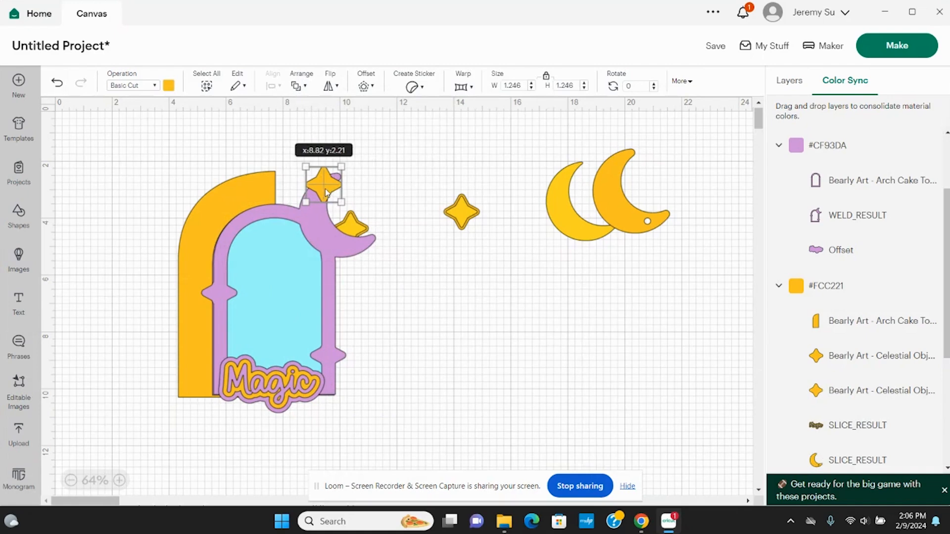
{"action": "left_click_drag", "start_coordinate": [323, 191], "coordinate": [479, 348]}
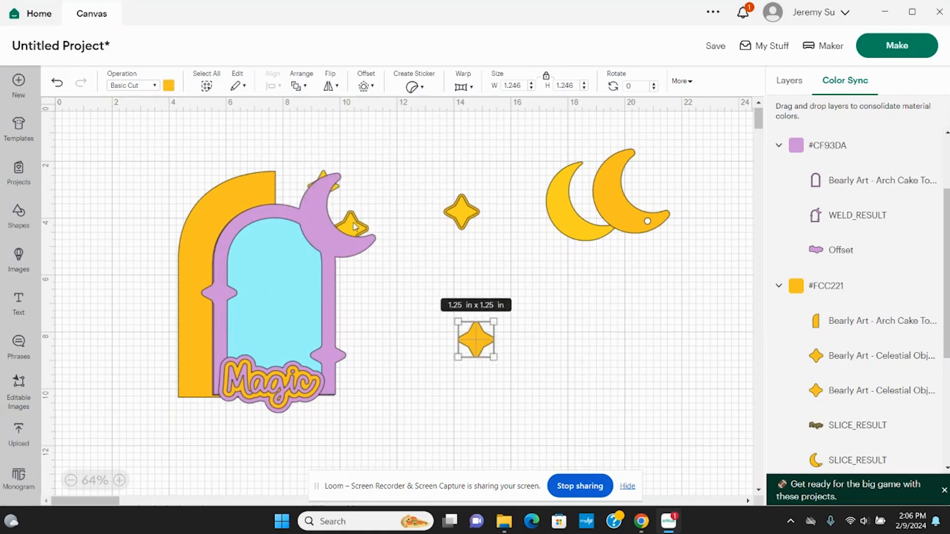
- Move a star onto the arch above Magic and bring it to the front
{"action": "left_click", "coordinate": [790, 81]}
{"action": "scroll", "coordinate": [816, 257], "scroll_direction": "down", "scroll_amount": 3}
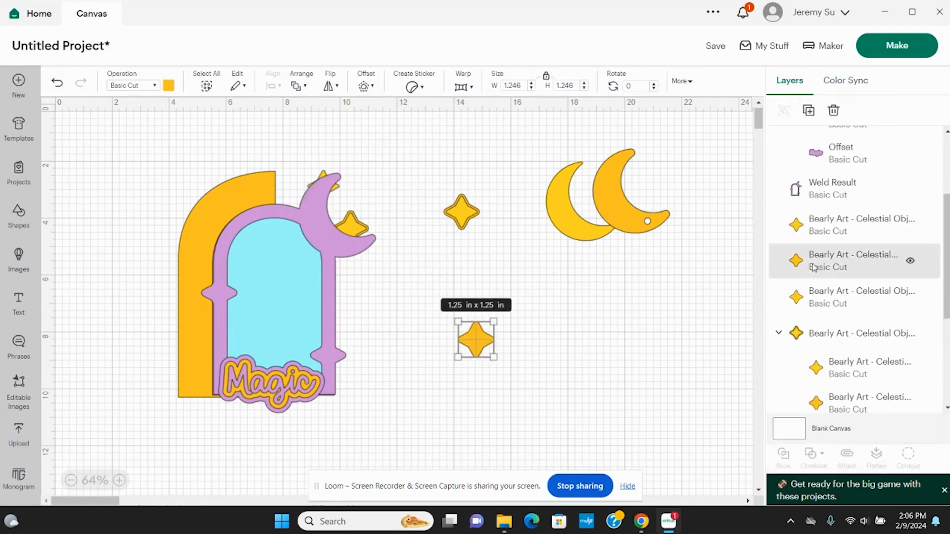
{"action": "left_click", "coordinate": [829, 338]}
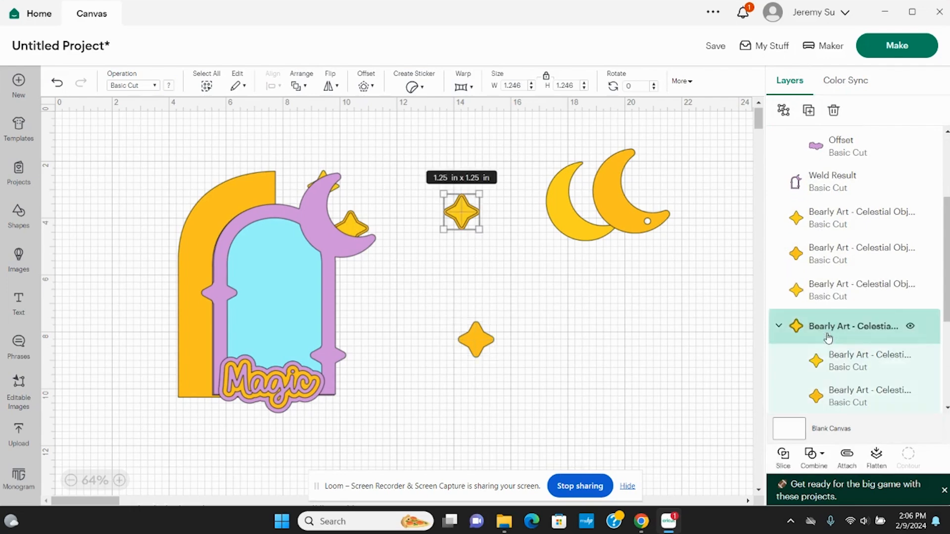
{"action": "left_click_drag", "start_coordinate": [461, 214], "coordinate": [329, 361]}
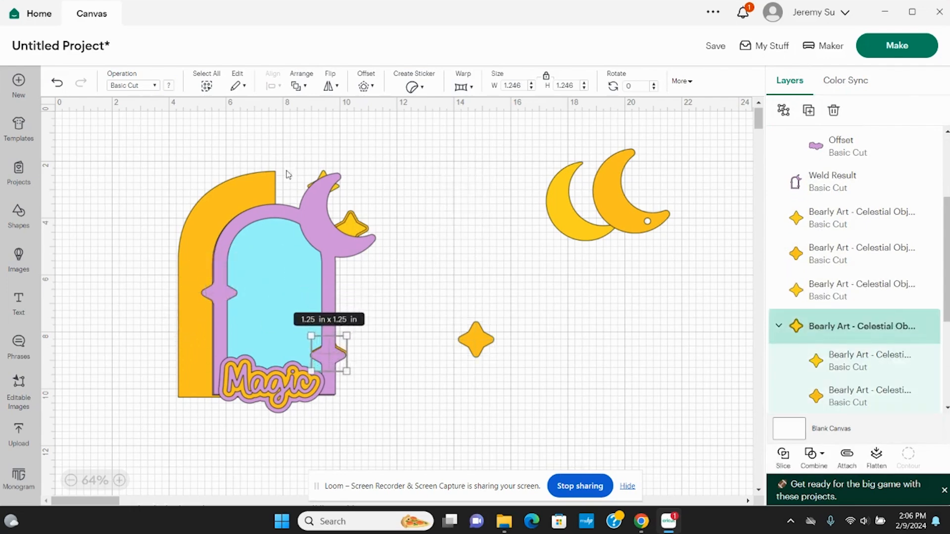
{"action": "left_click", "coordinate": [301, 79]}
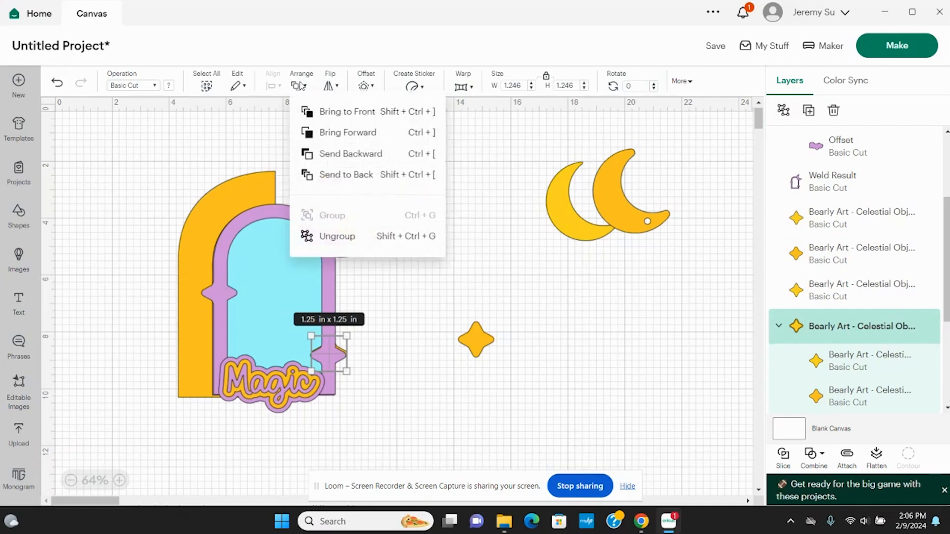
{"action": "left_click", "coordinate": [339, 116]}
- Group the two stars beside the moon and move them onto the arch's left edge
{"action": "left_click", "coordinate": [347, 220]}
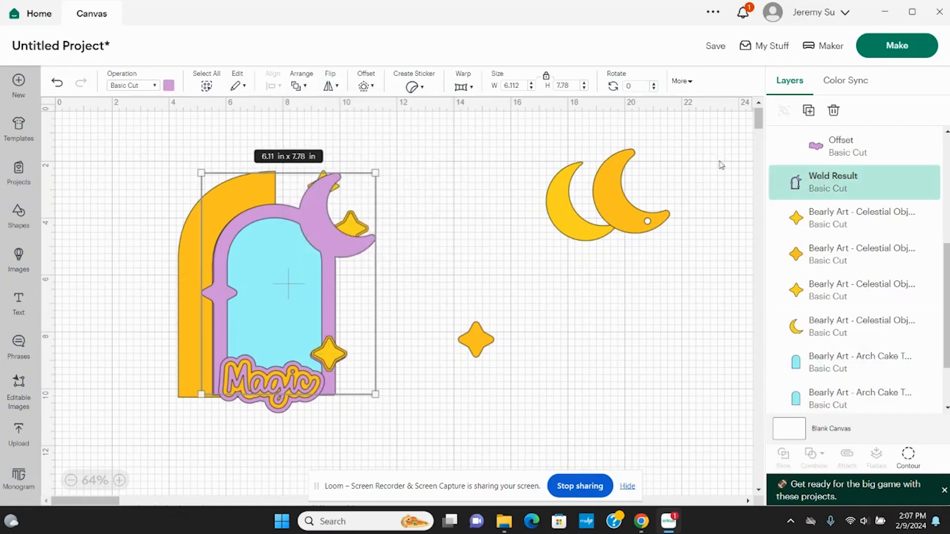
{"action": "left_click", "coordinate": [802, 209]}
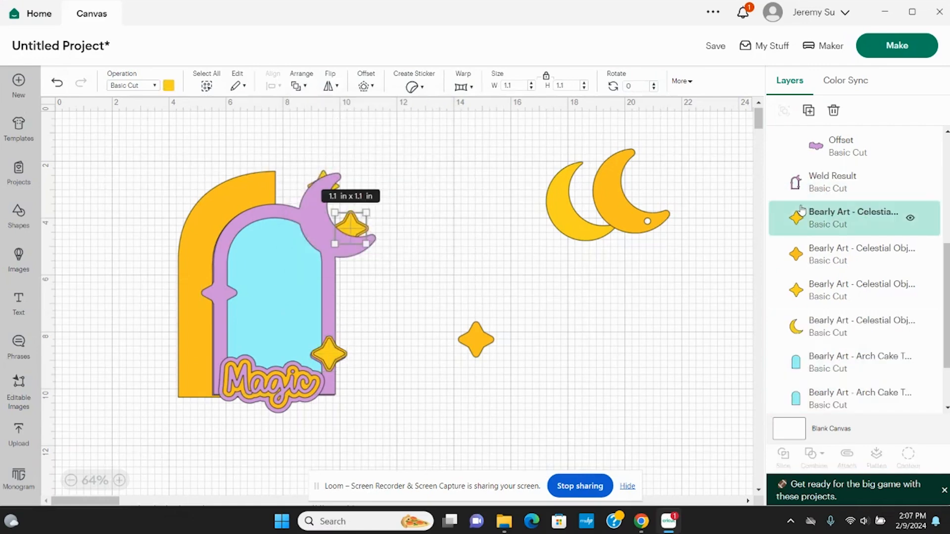
{"action": "left_click", "coordinate": [808, 258], "text": "shift"}
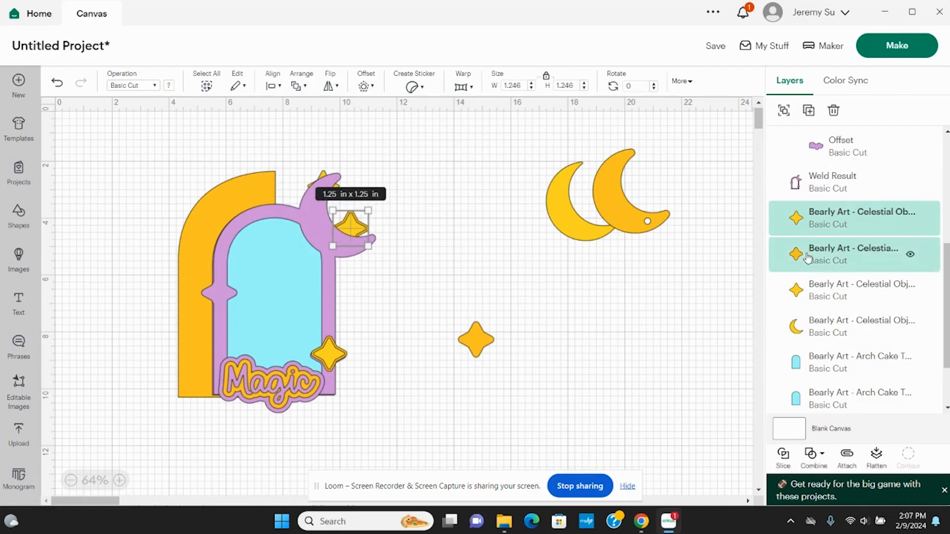
{"action": "left_click", "coordinate": [784, 111]}
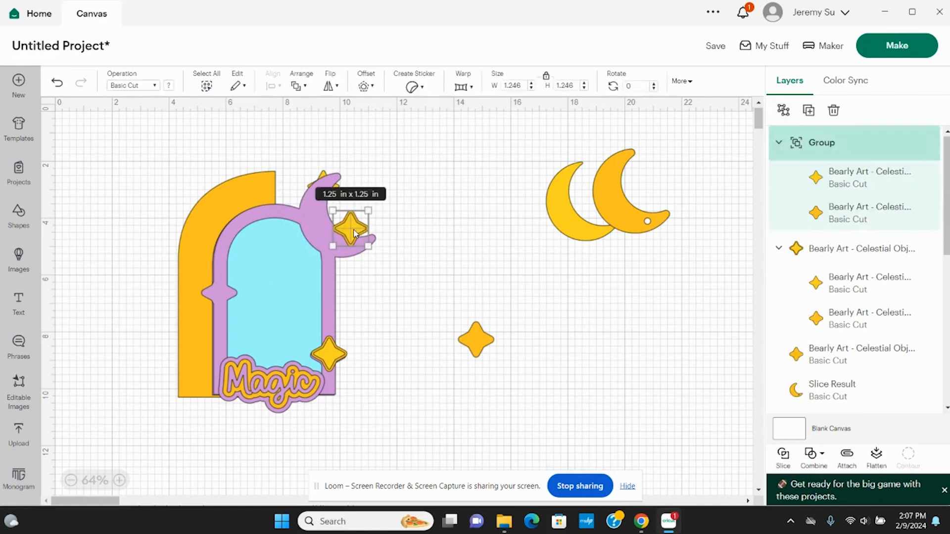
{"action": "left_click_drag", "start_coordinate": [355, 233], "coordinate": [223, 297]}
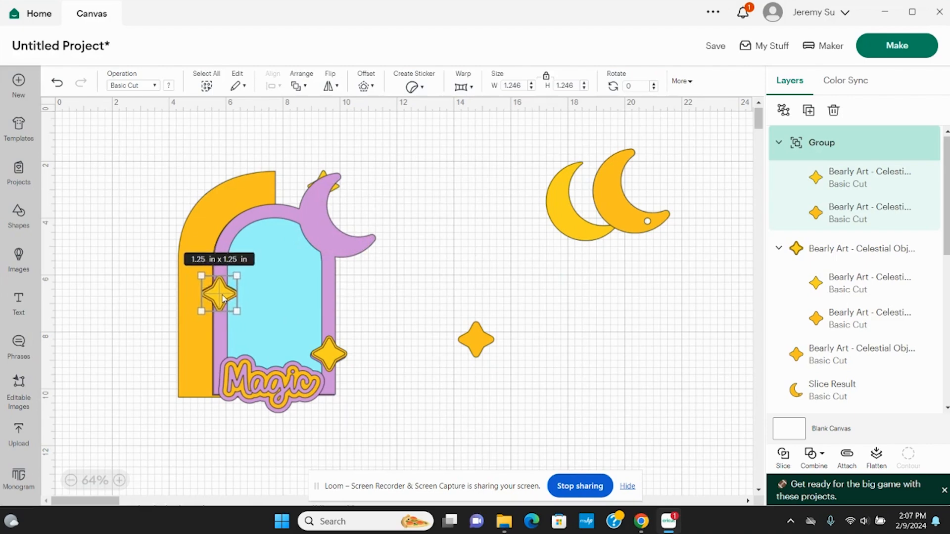
- Group the star behind the moon with the other loose star and move the group off the arch
{"action": "left_click", "coordinate": [330, 168]}
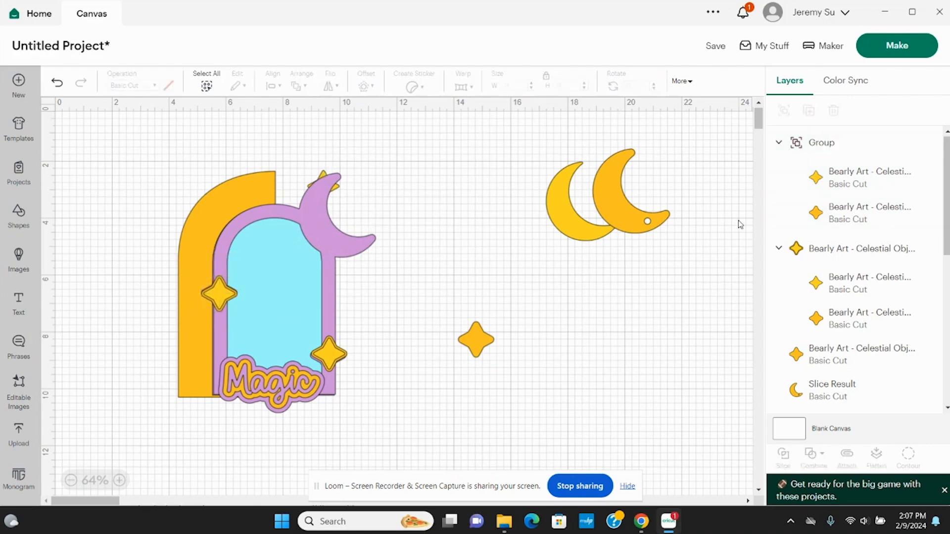
{"action": "scroll", "coordinate": [802, 268], "scroll_direction": "down", "scroll_amount": 4}
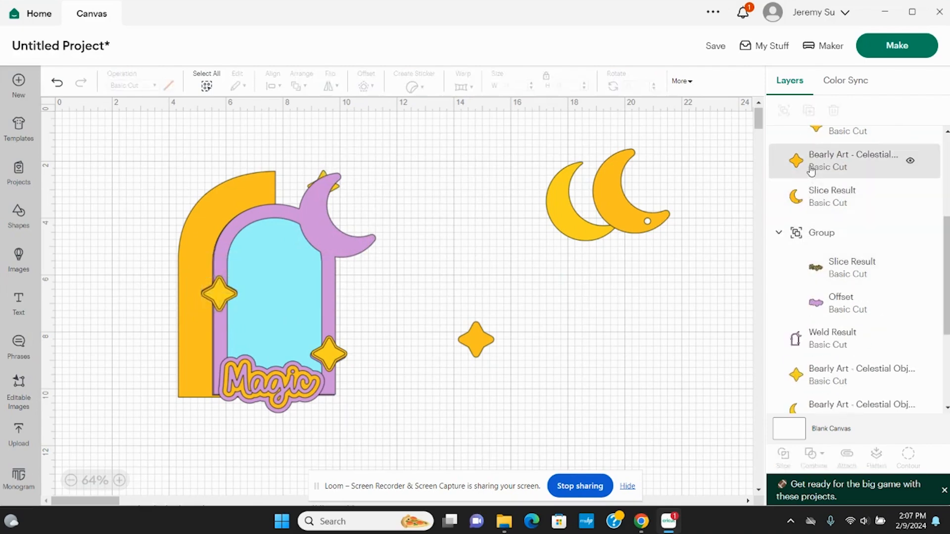
{"action": "scroll", "coordinate": [812, 171], "scroll_direction": "down", "scroll_amount": 1}
{"action": "left_click", "coordinate": [834, 317]}
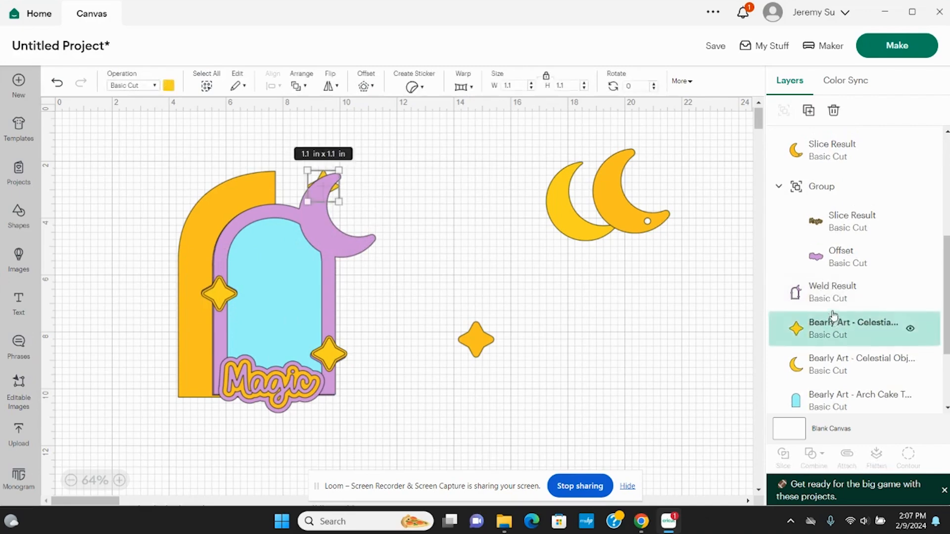
{"action": "scroll", "coordinate": [831, 301], "scroll_direction": "up", "scroll_amount": 3}
{"action": "left_click", "coordinate": [825, 277], "text": "shift"}
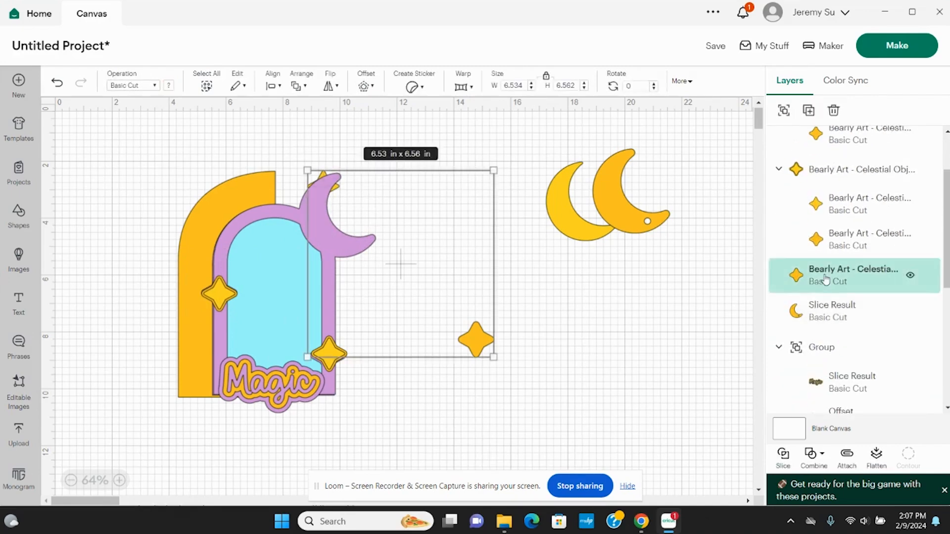
{"action": "left_click", "coordinate": [783, 110]}
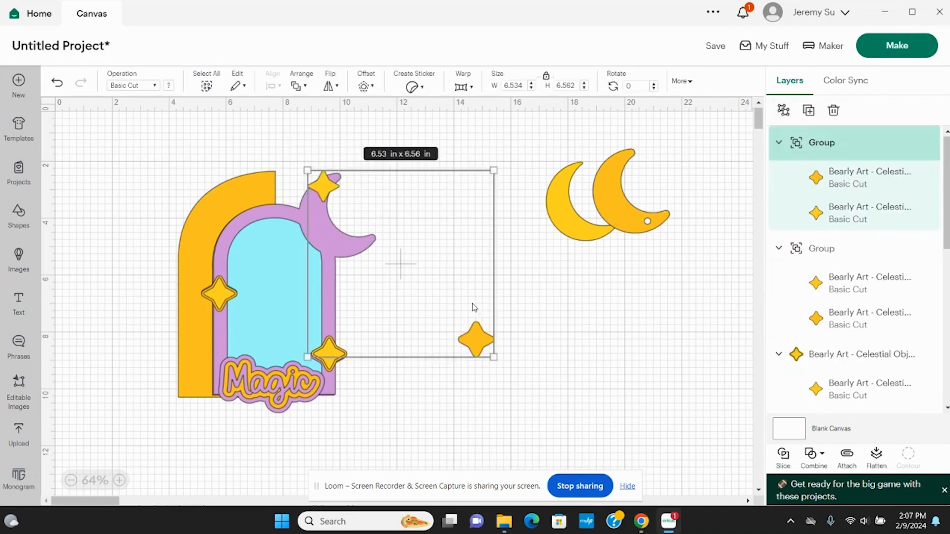
{"action": "left_click_drag", "start_coordinate": [481, 331], "coordinate": [547, 348]}
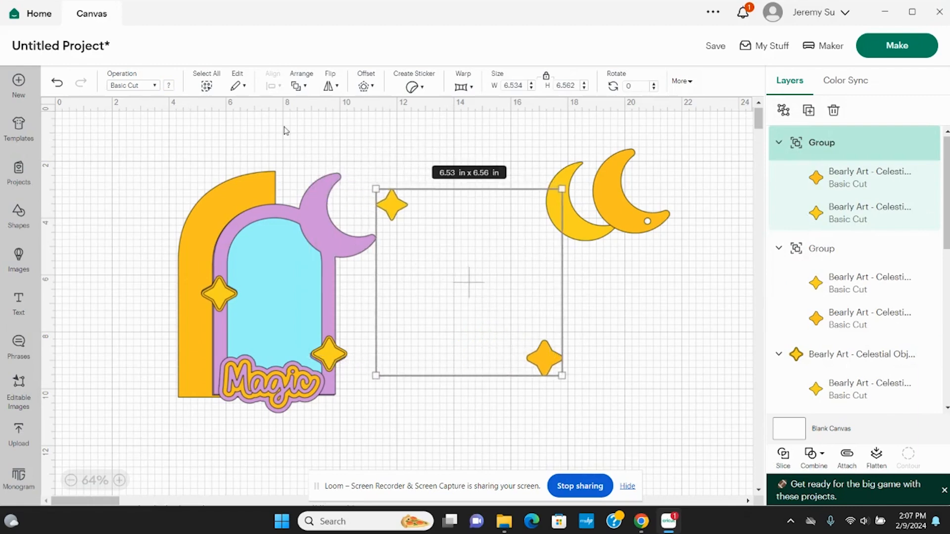
- Ungroup the two stars and center-align them into one stacked star
{"action": "left_click", "coordinate": [791, 112]}
{"action": "left_click", "coordinate": [276, 87]}
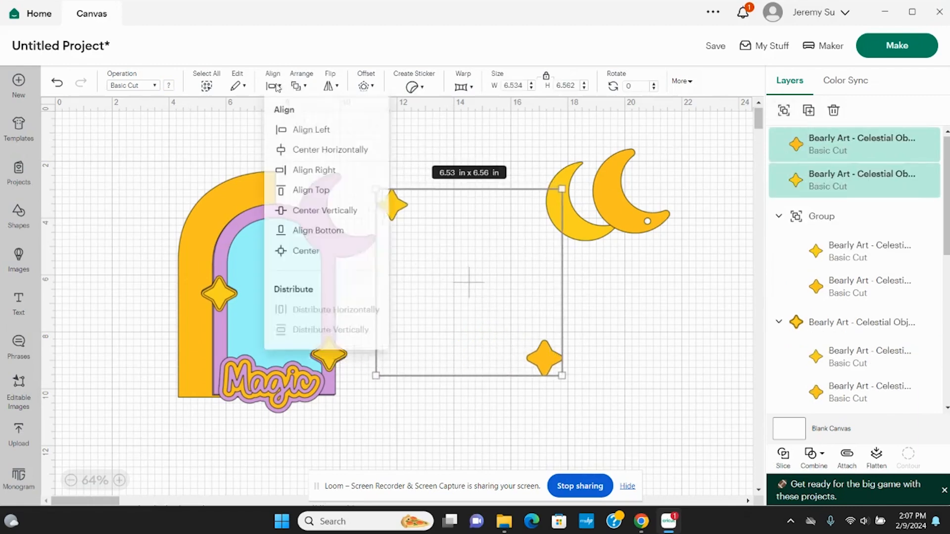
{"action": "left_click", "coordinate": [322, 253]}
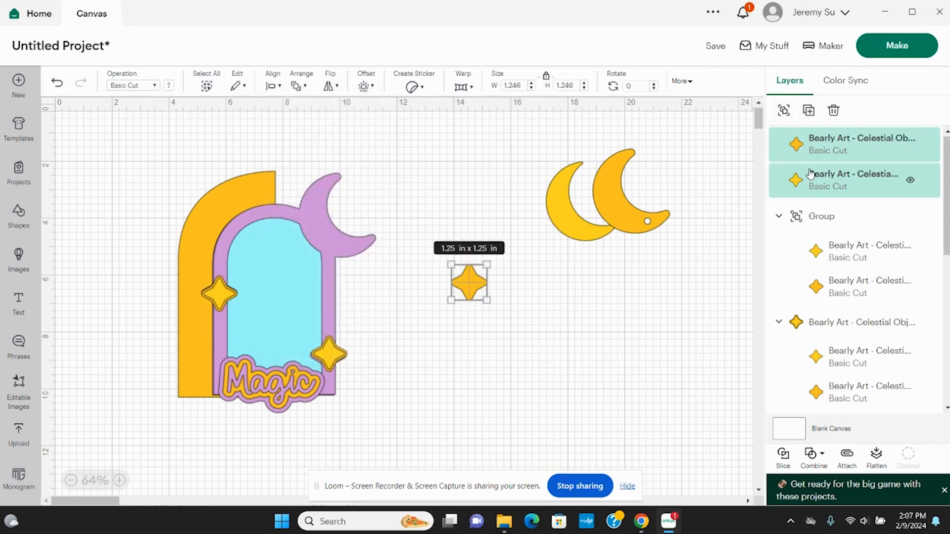
{"action": "left_click_drag", "start_coordinate": [779, 175], "coordinate": [809, 142]}
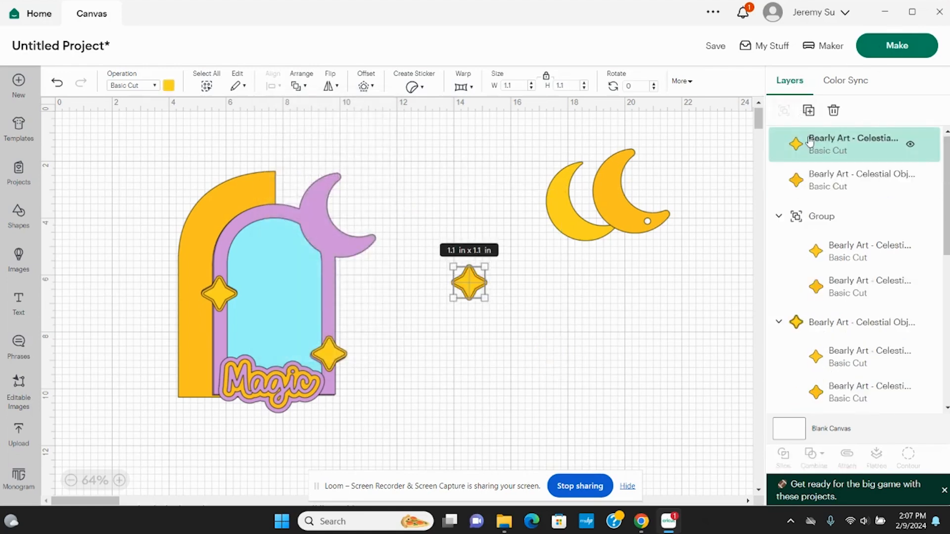
- Group the two stacked stars and move them beside the arch's right side
{"action": "left_click", "coordinate": [804, 178], "text": "shift"}
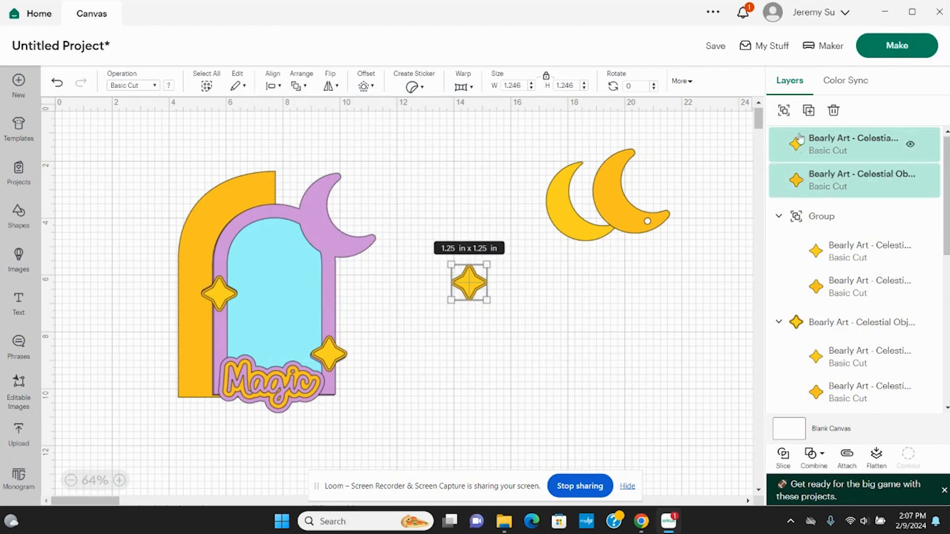
{"action": "left_click", "coordinate": [783, 112]}
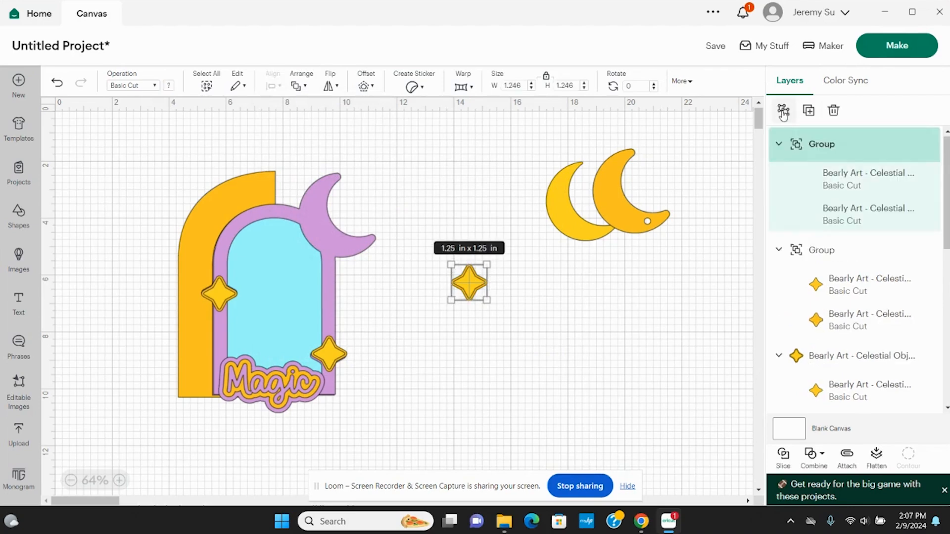
{"action": "left_click_drag", "start_coordinate": [474, 278], "coordinate": [365, 286]}
- Stack both moons on the arch's top-right corner, lined up and in front of the arch
{"action": "left_click_drag", "start_coordinate": [624, 205], "coordinate": [331, 232]}
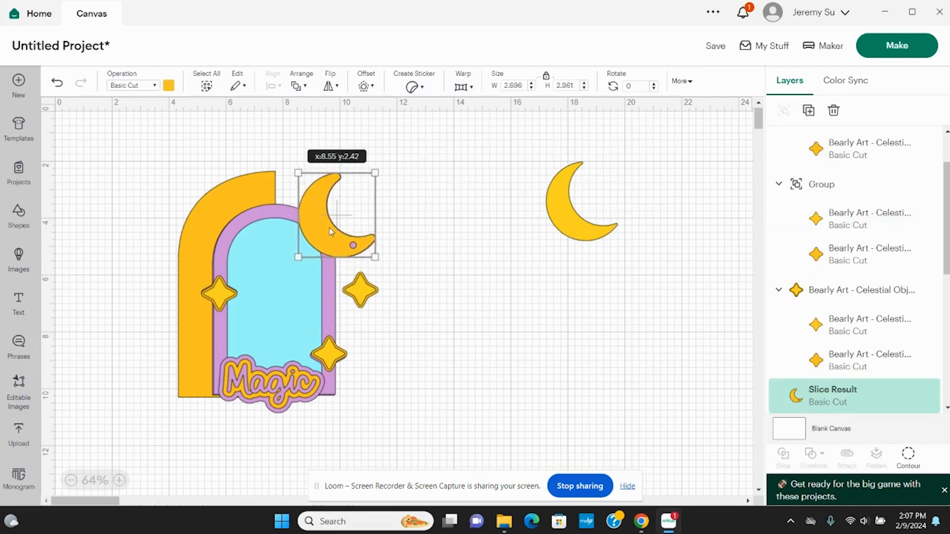
{"action": "left_click", "coordinate": [556, 212]}
{"action": "left_click_drag", "start_coordinate": [334, 231], "coordinate": [314, 221]}
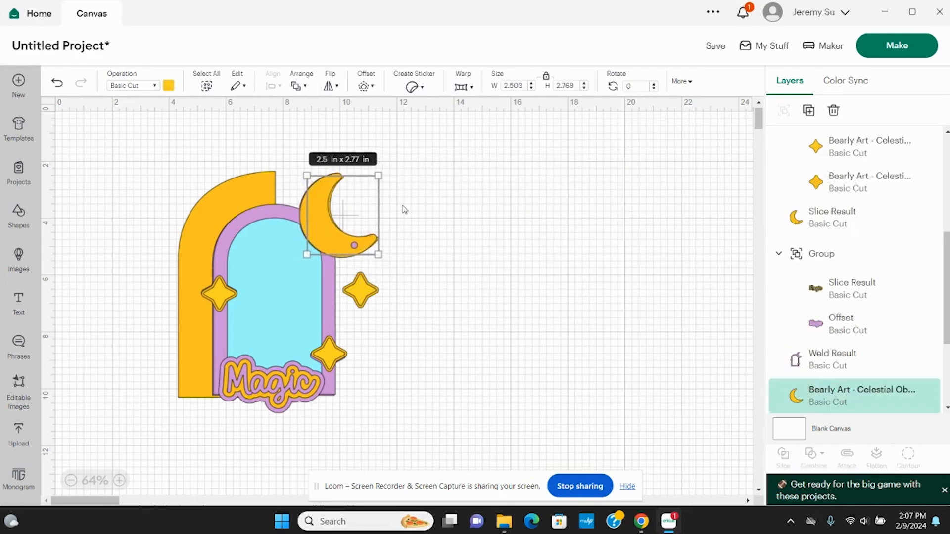
{"action": "left_click", "coordinate": [295, 87]}
{"action": "left_click", "coordinate": [351, 112]}
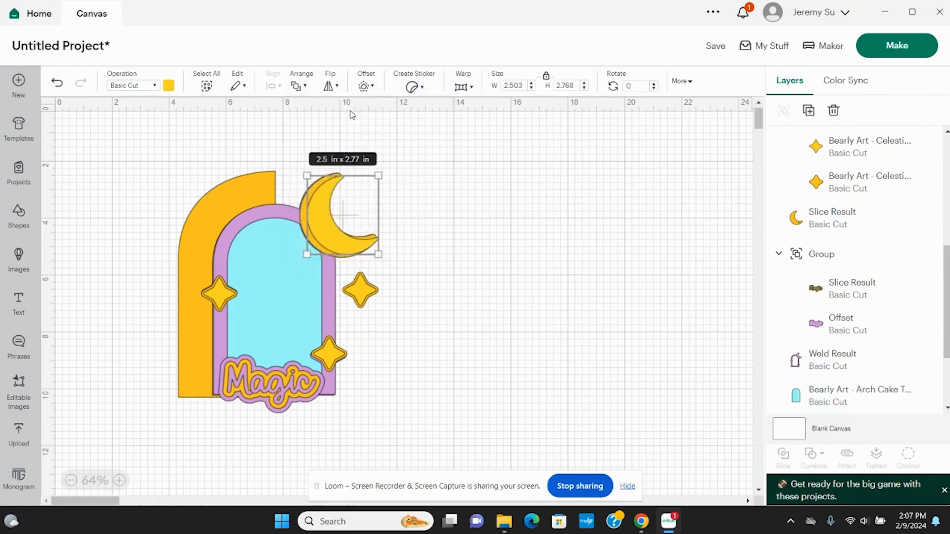
{"action": "left_click_drag", "start_coordinate": [323, 223], "coordinate": [326, 224]}
{"action": "left_click", "coordinate": [473, 245]}
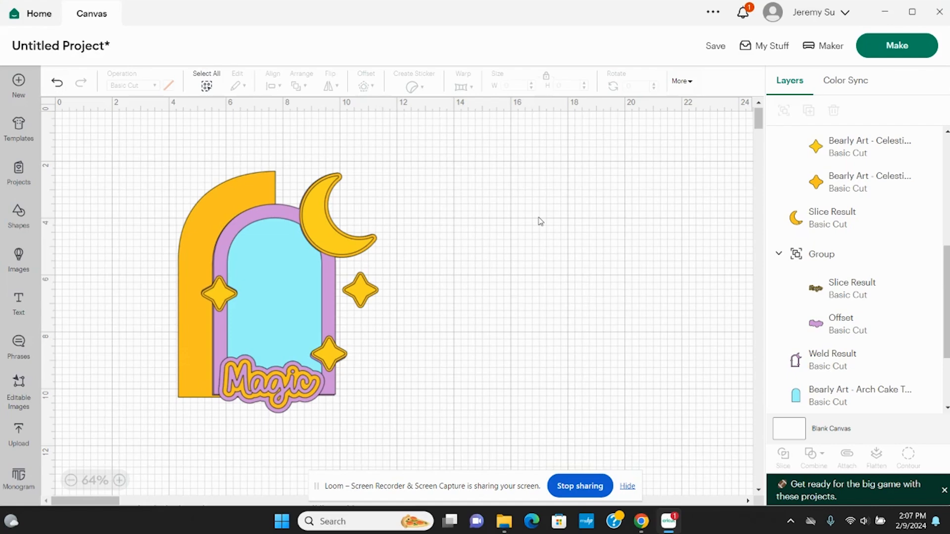
- Switch the project's machine from Cricut Maker to Cricut Explore Family
{"action": "left_click", "coordinate": [826, 50]}
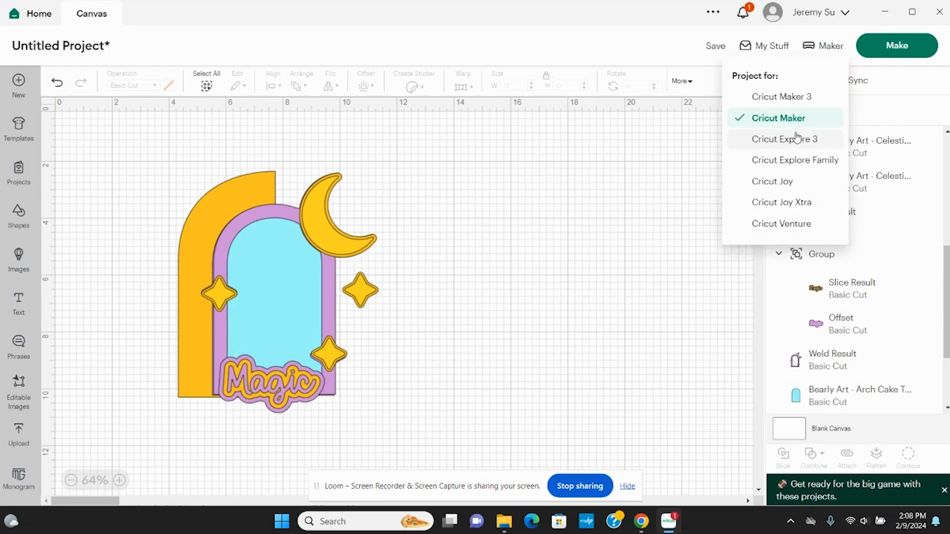
{"action": "left_click", "coordinate": [794, 163]}
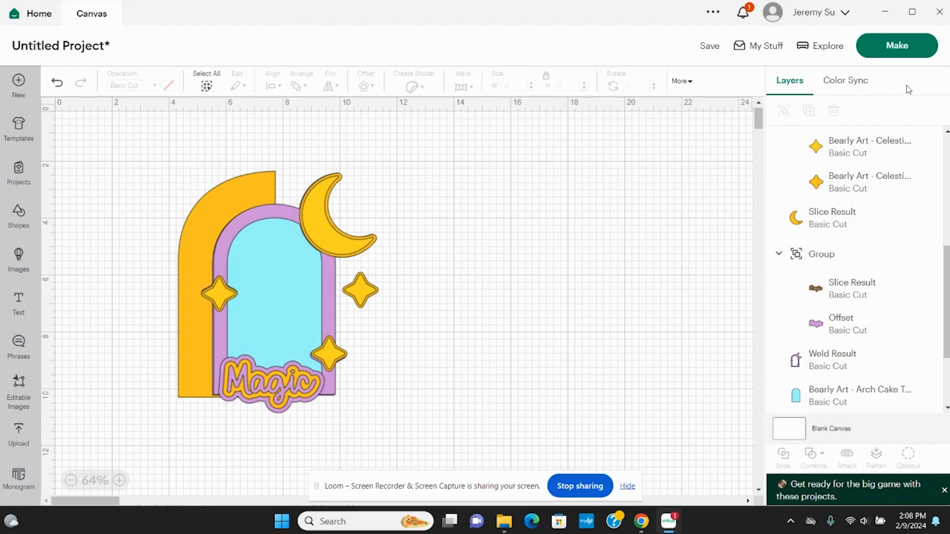
- Send the design to mat preparation and review the layouts of mats 2, 3 and 4
{"action": "left_click", "coordinate": [901, 54]}
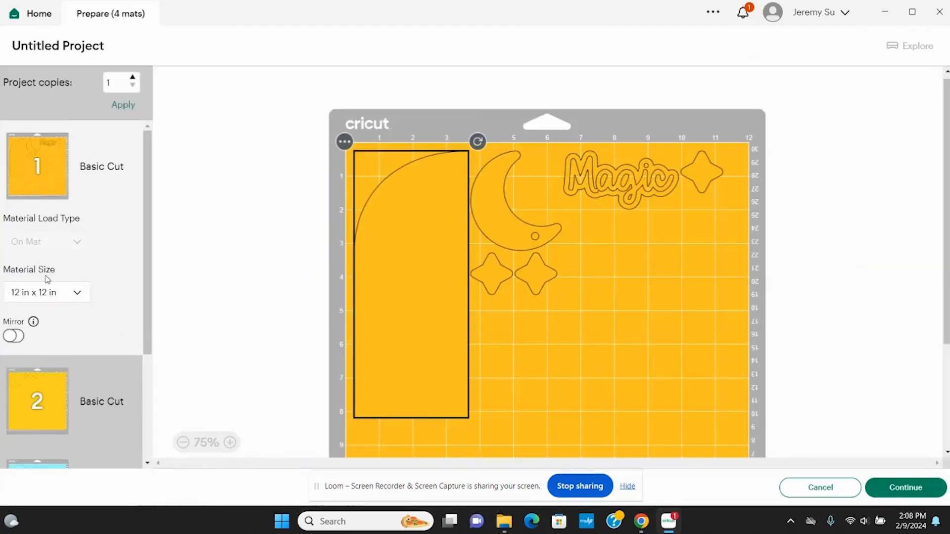
{"action": "scroll", "coordinate": [66, 257], "scroll_direction": "down", "scroll_amount": 3}
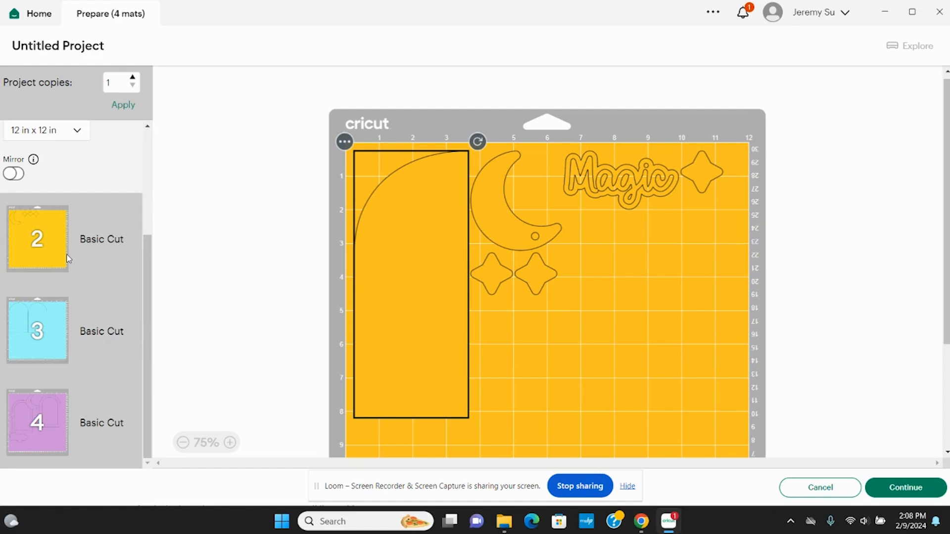
{"action": "scroll", "coordinate": [69, 257], "scroll_direction": "up", "scroll_amount": 3}
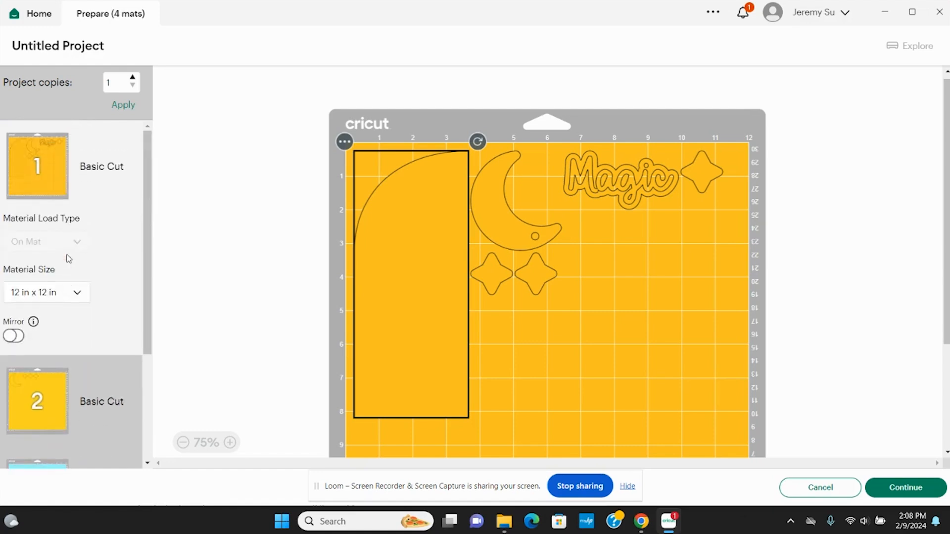
{"action": "scroll", "coordinate": [68, 259], "scroll_direction": "down", "scroll_amount": 3}
{"action": "scroll", "coordinate": [63, 228], "scroll_direction": "up", "scroll_amount": 3}
{"action": "scroll", "coordinate": [43, 157], "scroll_direction": "down", "scroll_amount": 3}
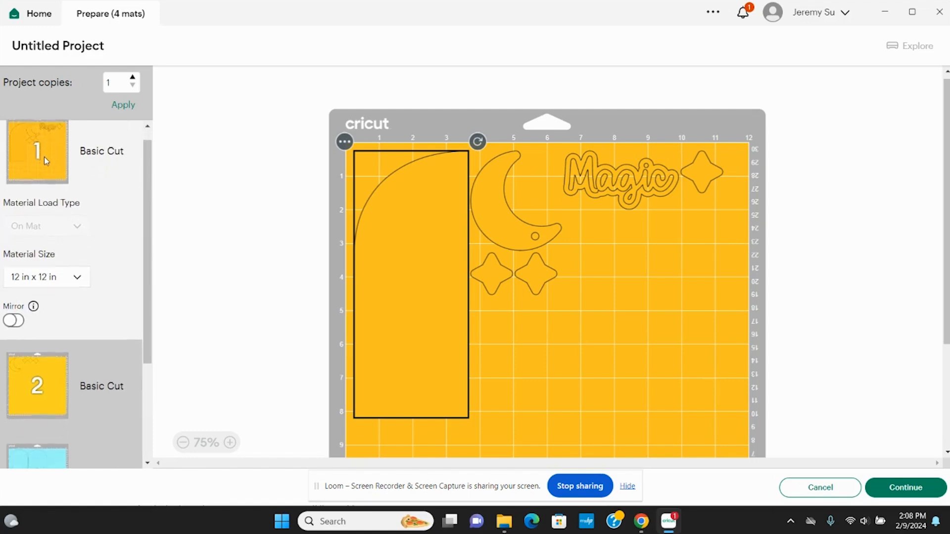
{"action": "left_click", "coordinate": [43, 228]}
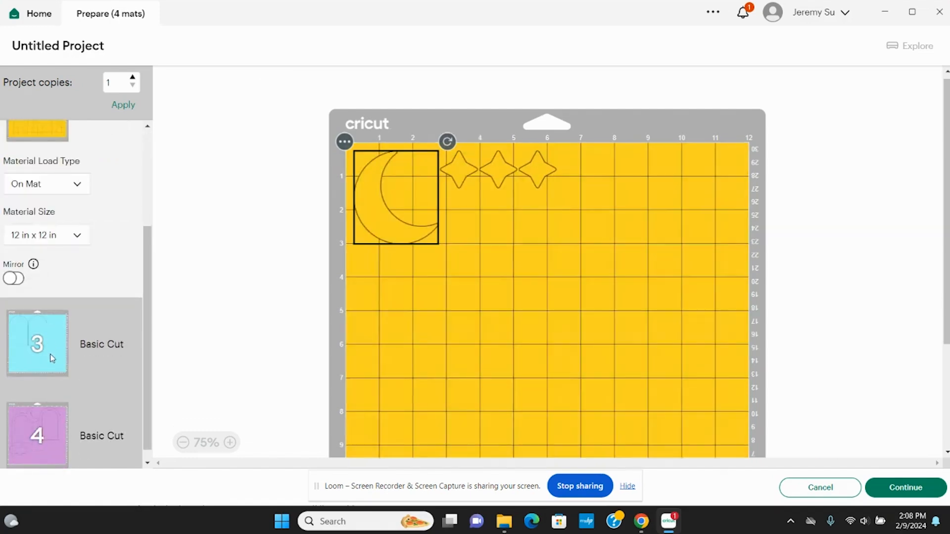
{"action": "left_click", "coordinate": [53, 358]}
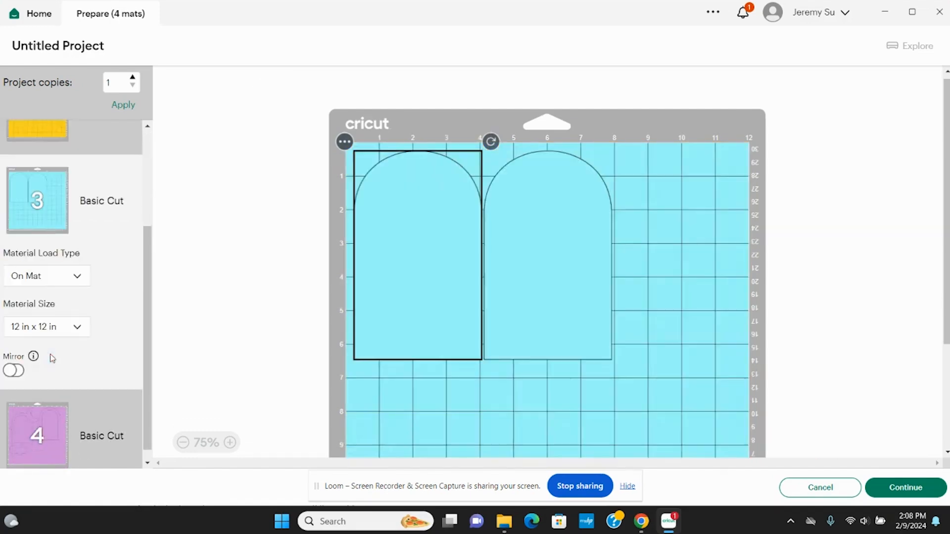
{"action": "left_click", "coordinate": [38, 436]}
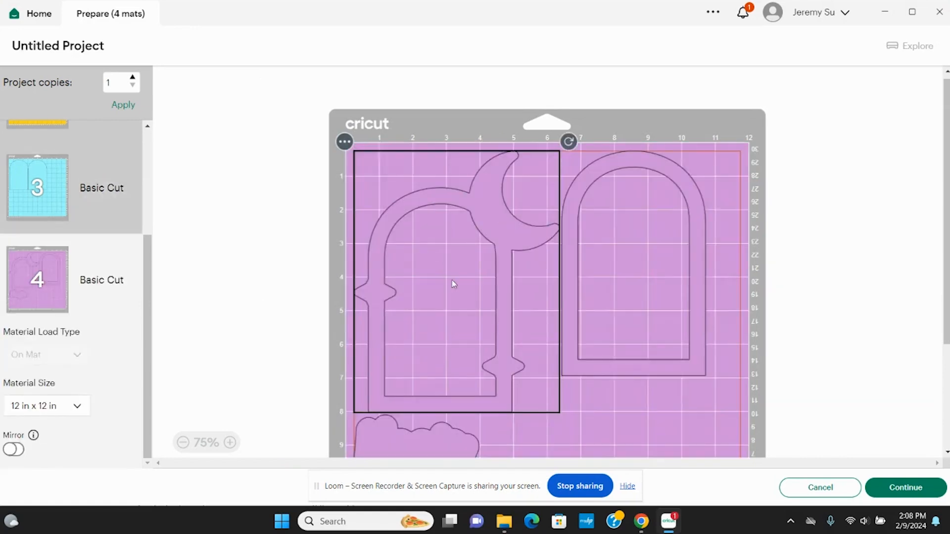
{"action": "scroll", "coordinate": [471, 294], "scroll_direction": "down", "scroll_amount": 3}
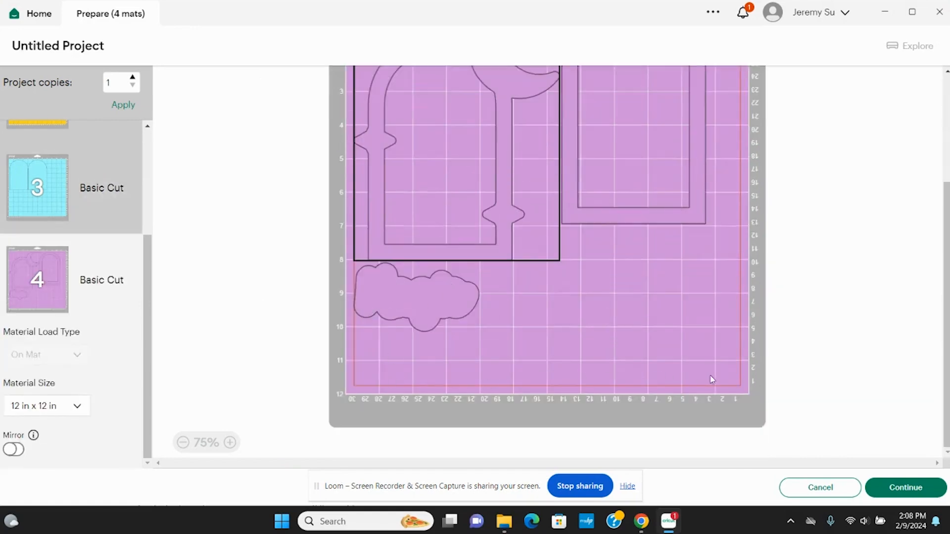
{"action": "scroll", "coordinate": [754, 182], "scroll_direction": "up", "scroll_amount": 2}
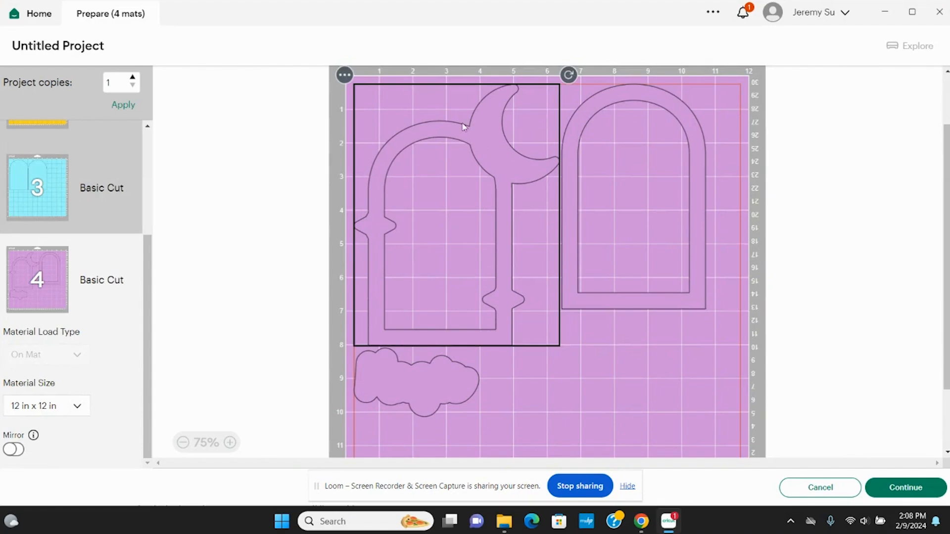
- Set mat 4's material size to Letter (8.5 in x 11 in)
{"action": "left_click", "coordinate": [75, 407]}
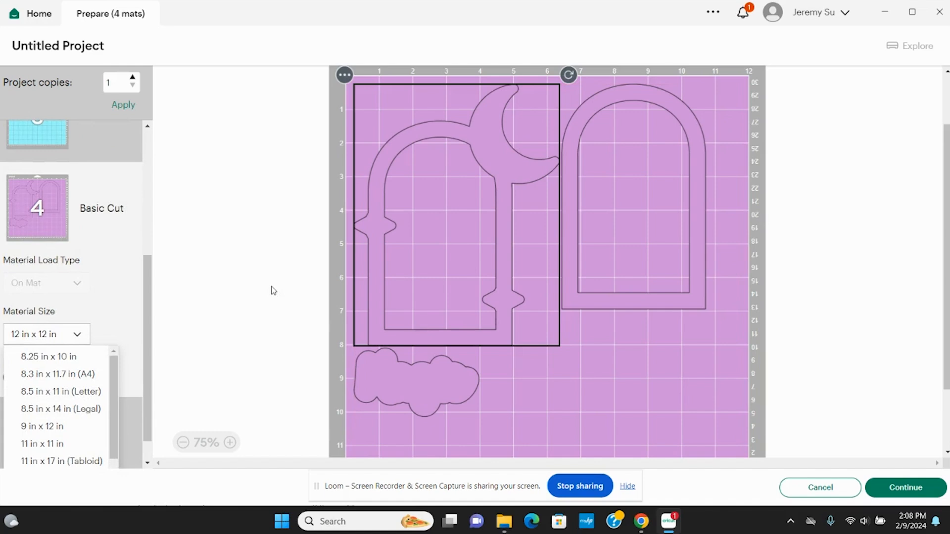
{"action": "left_click", "coordinate": [64, 392]}
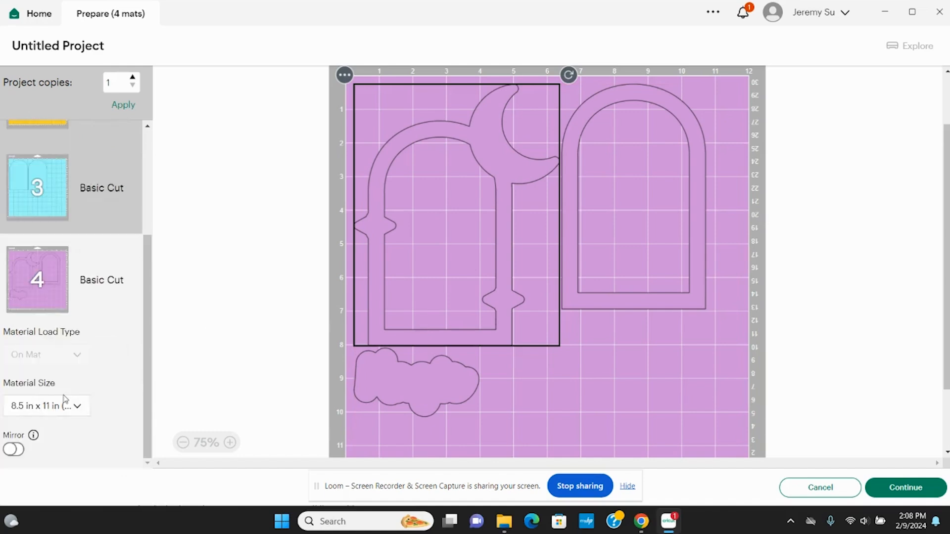
{"action": "scroll", "coordinate": [95, 388], "scroll_direction": "down", "scroll_amount": 3}
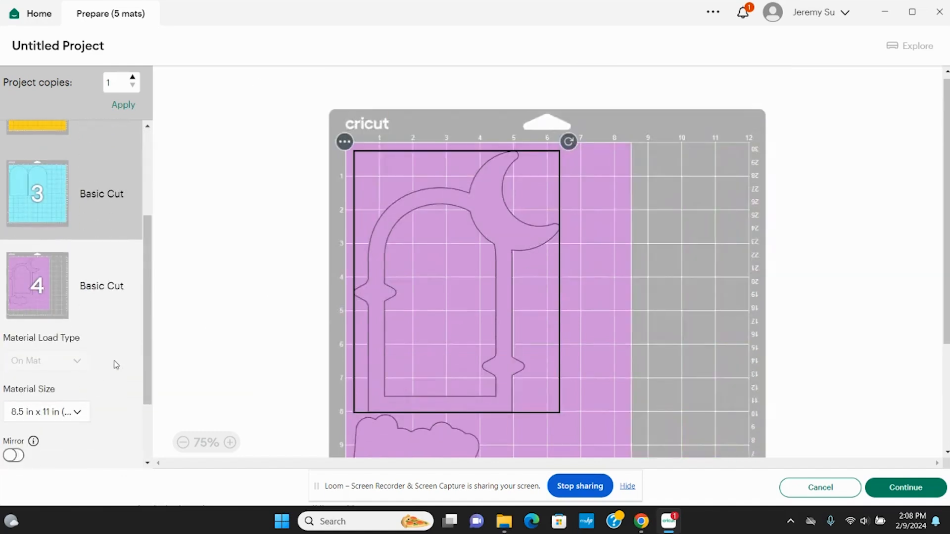
{"action": "scroll", "coordinate": [553, 243], "scroll_direction": "down", "scroll_amount": 3}
{"action": "scroll", "coordinate": [552, 242], "scroll_direction": "up", "scroll_amount": 1}
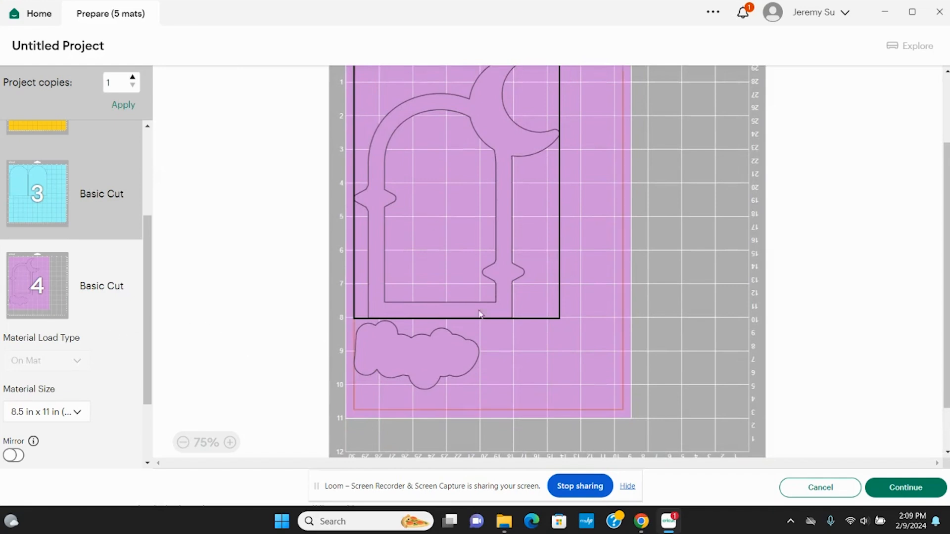
{"action": "scroll", "coordinate": [61, 357], "scroll_direction": "down", "scroll_amount": 2}
- Set the new mat 5's material size back to 12 in x 12 in
{"action": "left_click", "coordinate": [52, 413]}
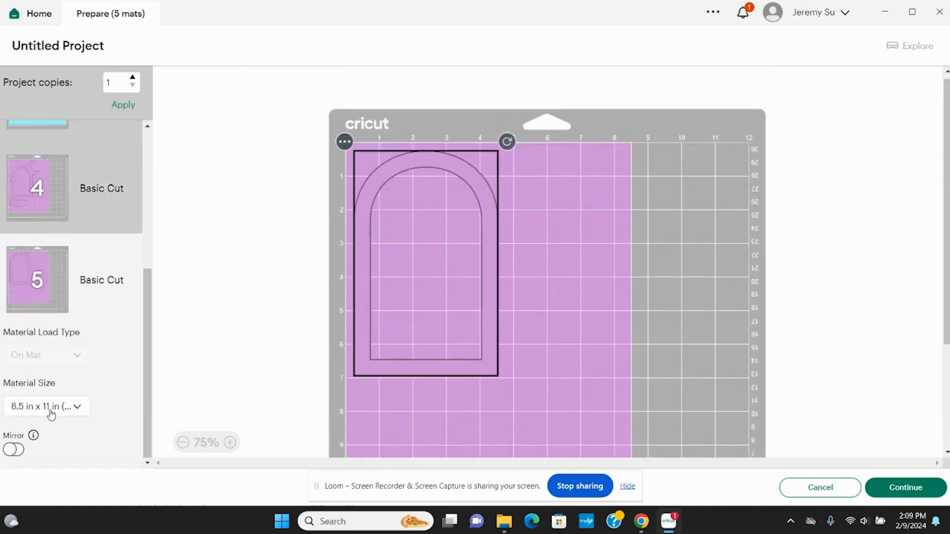
{"action": "left_click", "coordinate": [75, 407]}
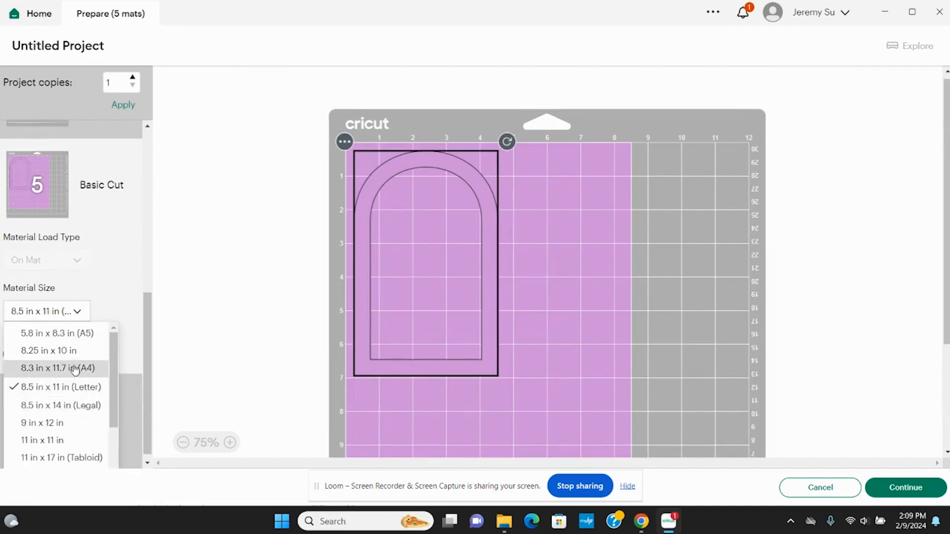
{"action": "scroll", "coordinate": [75, 450], "scroll_direction": "down", "scroll_amount": 1}
{"action": "scroll", "coordinate": [74, 451], "scroll_direction": "down", "scroll_amount": 2}
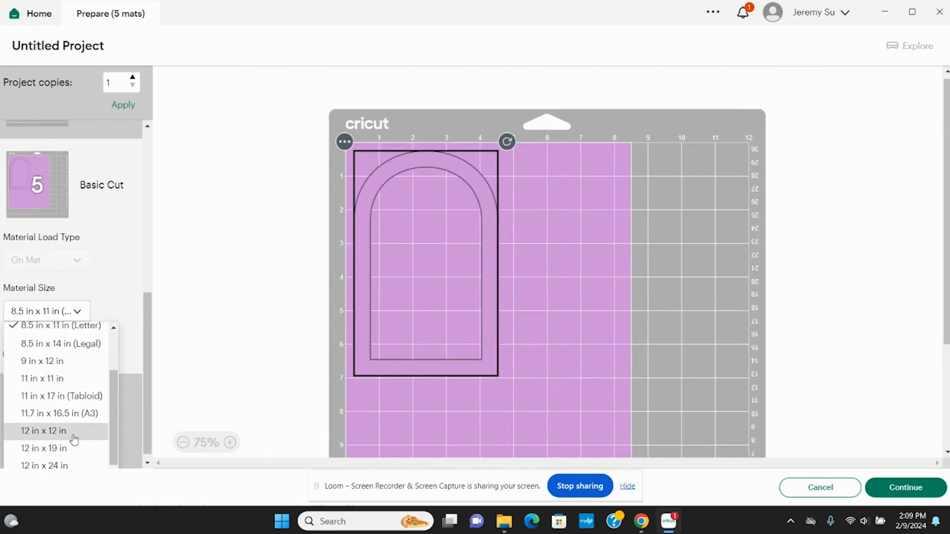
{"action": "left_click", "coordinate": [74, 437]}
{"action": "scroll", "coordinate": [51, 330], "scroll_direction": "down", "scroll_amount": 3}
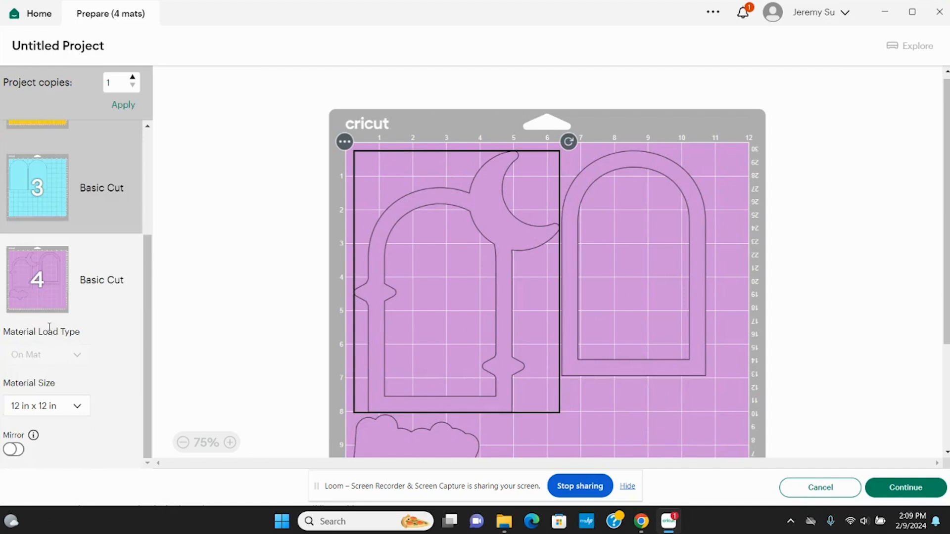
{"action": "scroll", "coordinate": [51, 331], "scroll_direction": "up", "scroll_amount": 3}
- On mat 1, move the right star onto the moon near Magic
{"action": "left_click", "coordinate": [47, 174]}
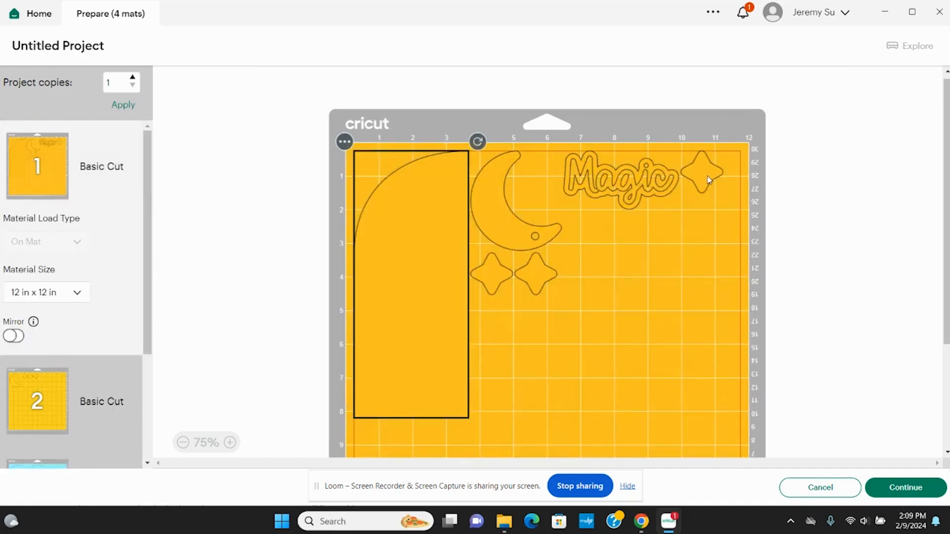
{"action": "left_click_drag", "start_coordinate": [708, 176], "coordinate": [543, 194]}
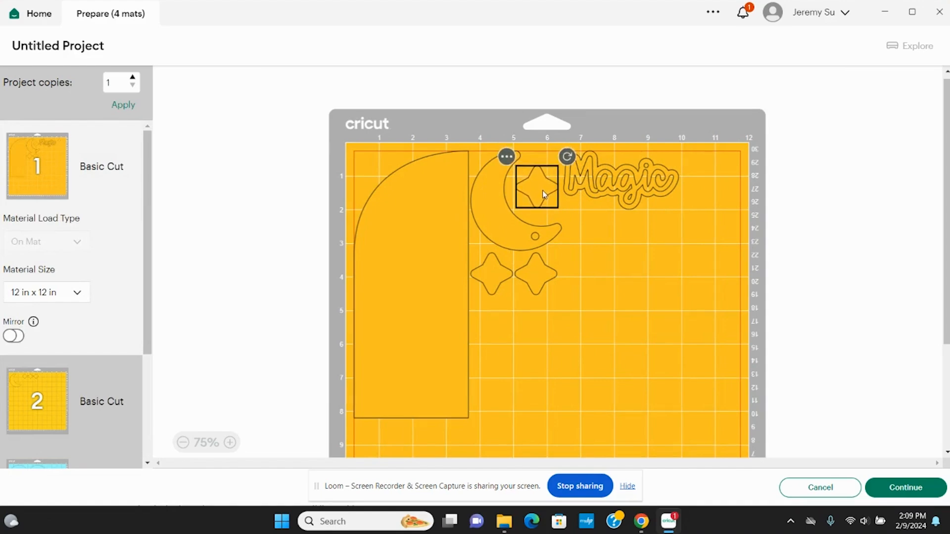
{"action": "scroll", "coordinate": [92, 370], "scroll_direction": "down", "scroll_amount": 3}
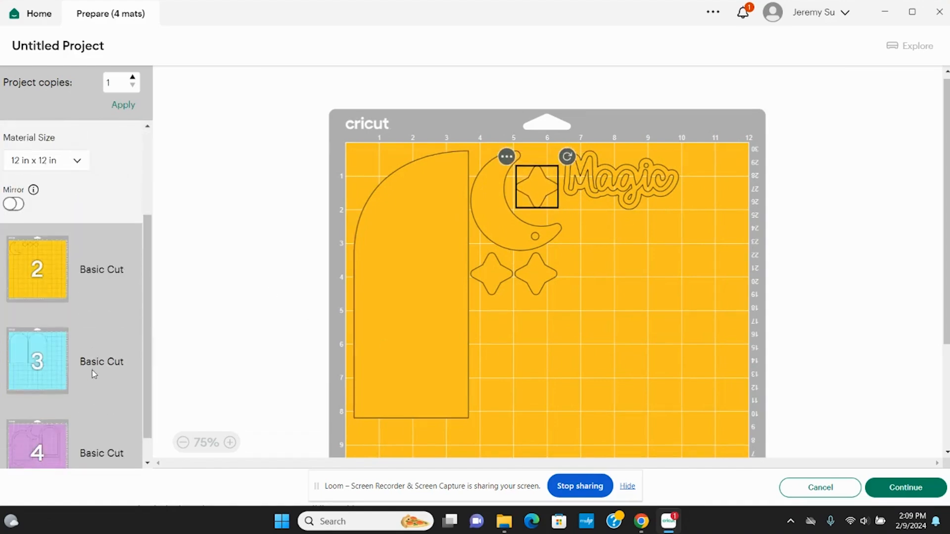
- On mat 2, cluster the three stars beside the moon
{"action": "left_click", "coordinate": [43, 272]}
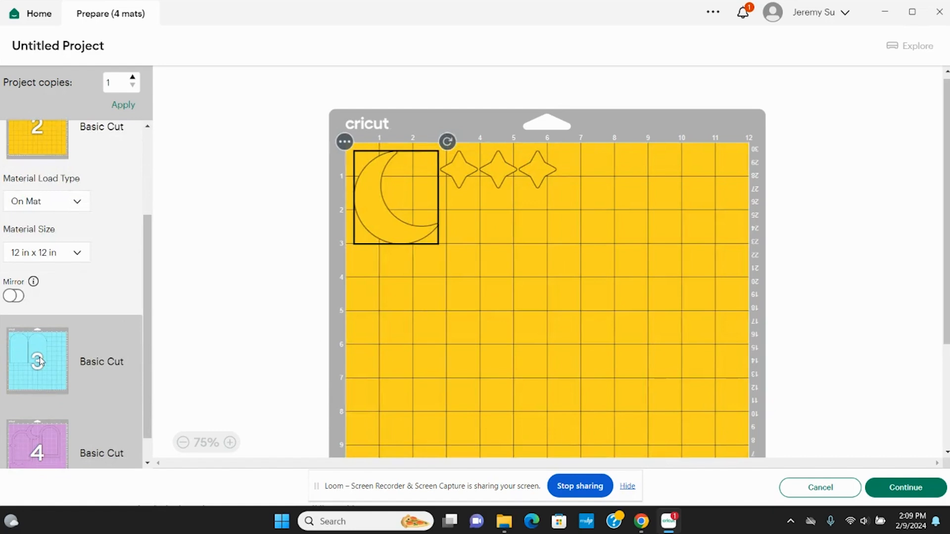
{"action": "left_click", "coordinate": [40, 361]}
{"action": "scroll", "coordinate": [49, 178], "scroll_direction": "up", "scroll_amount": 2}
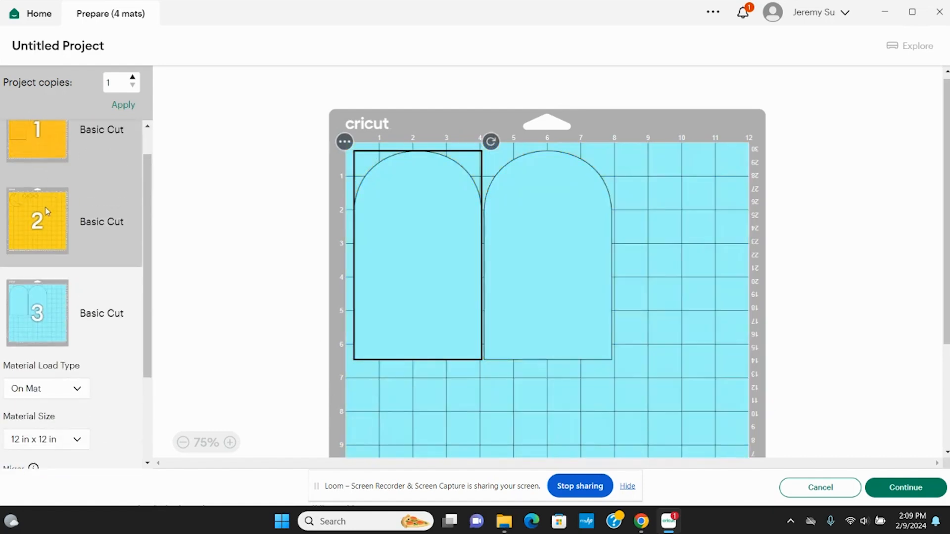
{"action": "left_click", "coordinate": [46, 211]}
{"action": "left_click_drag", "start_coordinate": [464, 177], "coordinate": [413, 188]}
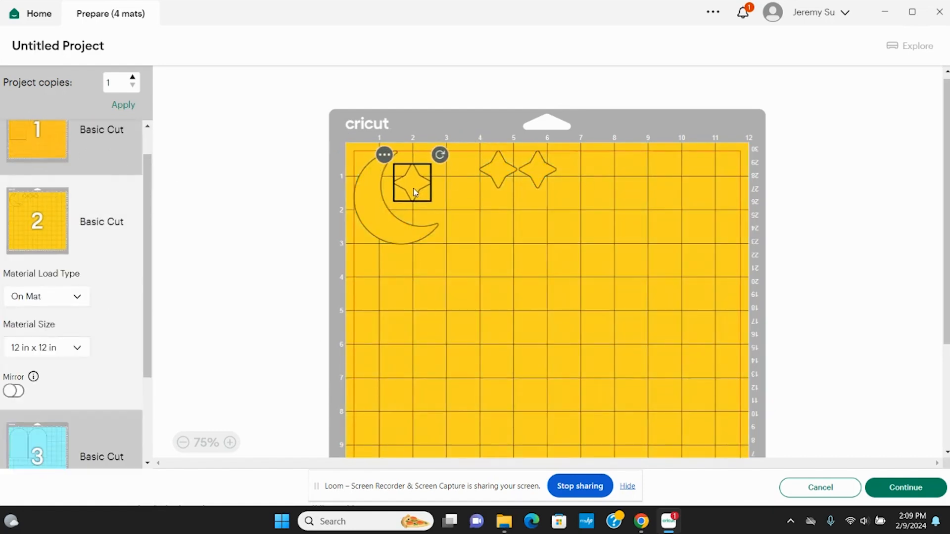
{"action": "left_click_drag", "start_coordinate": [500, 168], "coordinate": [462, 192]}
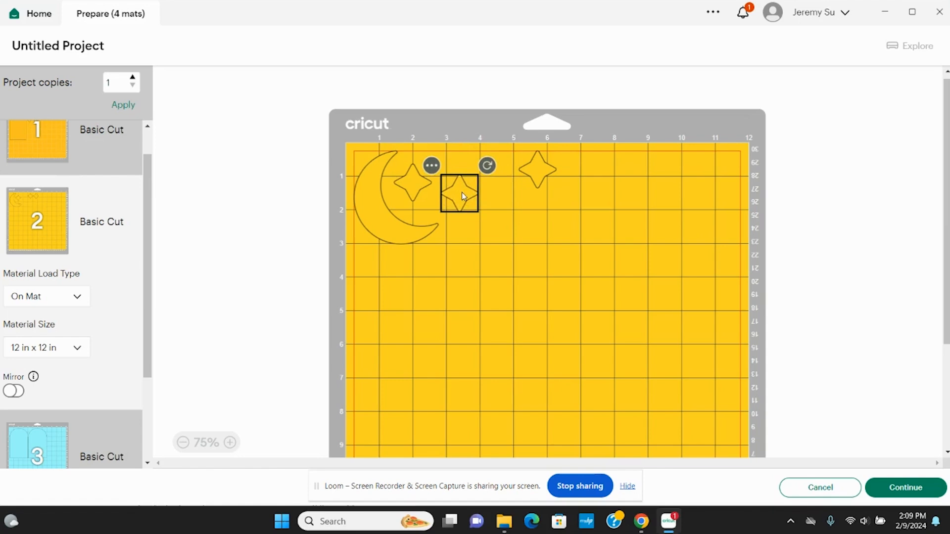
{"action": "left_click_drag", "start_coordinate": [531, 170], "coordinate": [491, 174]}
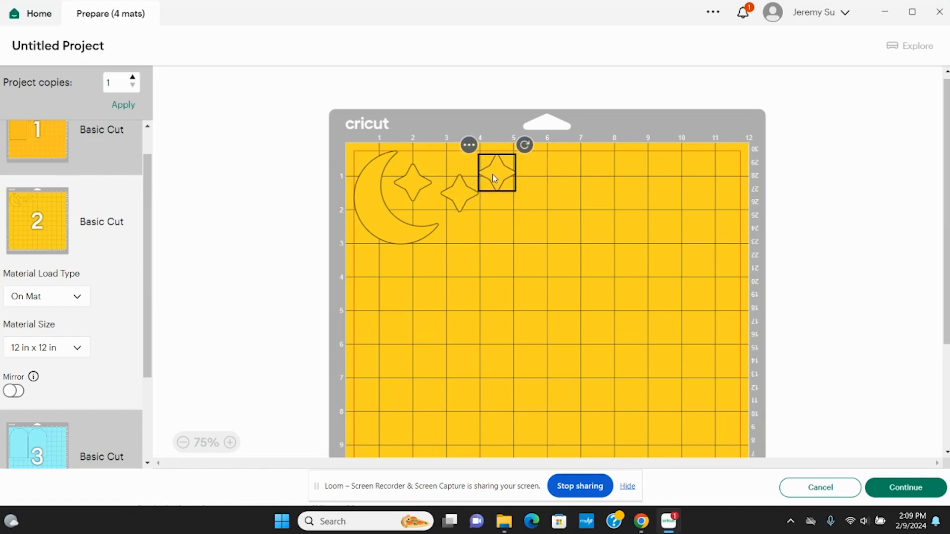
{"action": "left_click", "coordinate": [527, 257]}
{"action": "scroll", "coordinate": [99, 279], "scroll_direction": "down", "scroll_amount": 3}
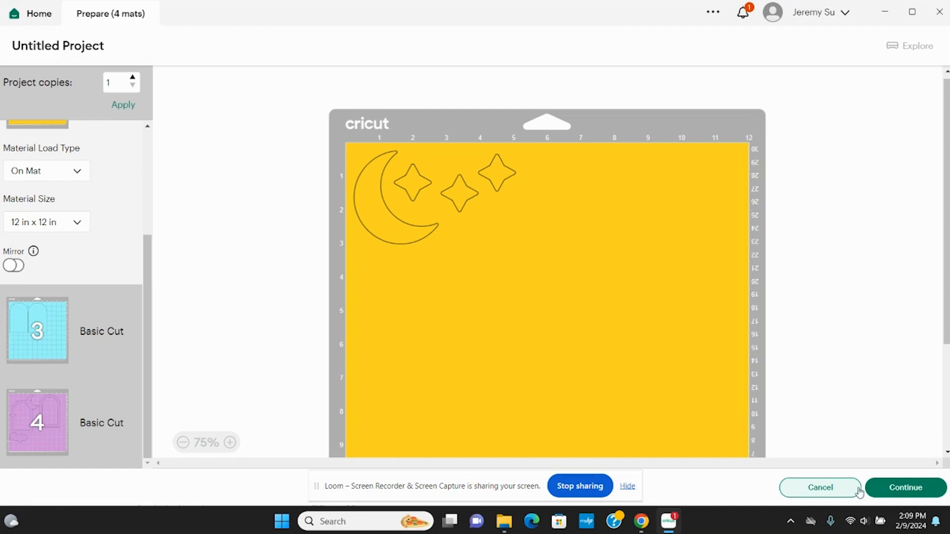
- Continue to the Make screen and let the Air 2 connect with Light Cardstock as base material
{"action": "left_click", "coordinate": [888, 490]}
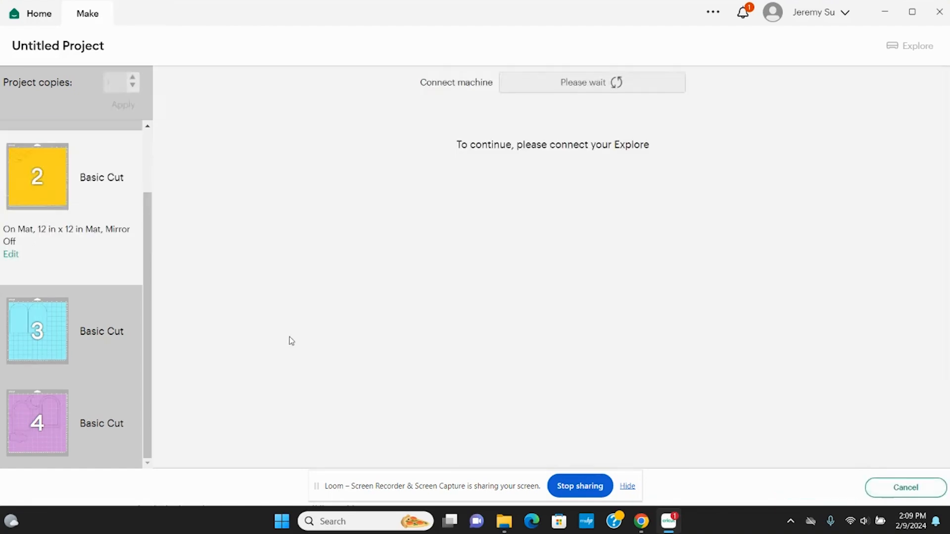
{"action": "mouse_move", "coordinate": [61, 182]}
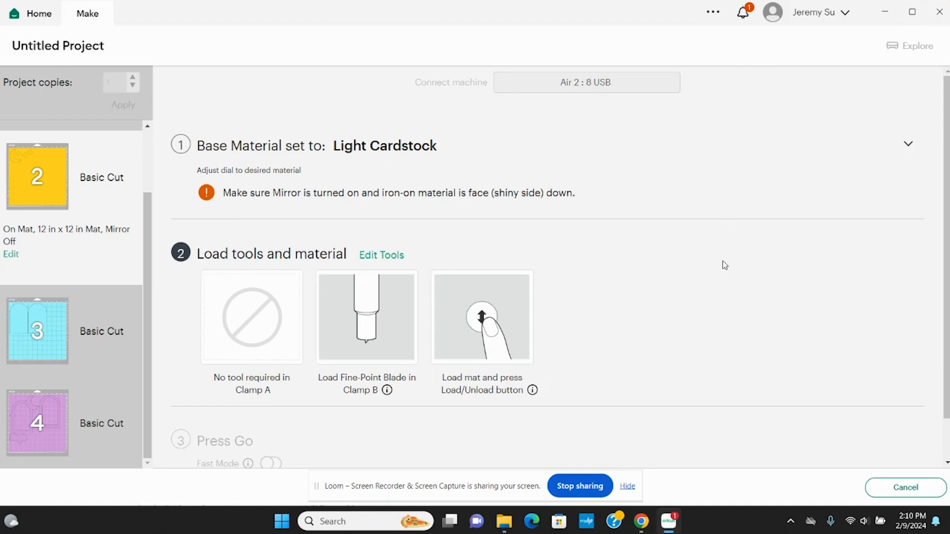
{"action": "scroll", "coordinate": [725, 265], "scroll_direction": "down", "scroll_amount": 1}
{"action": "scroll", "coordinate": [724, 265], "scroll_direction": "up", "scroll_amount": 1}
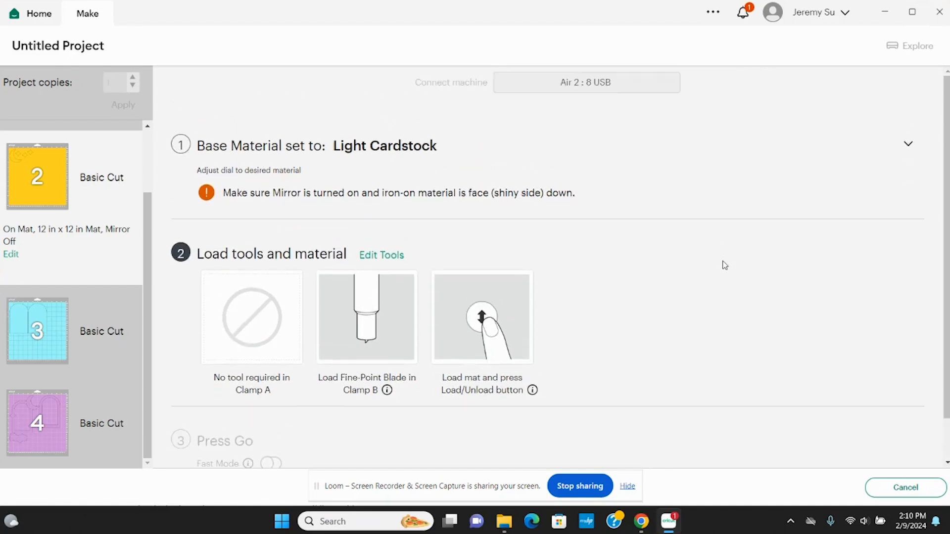